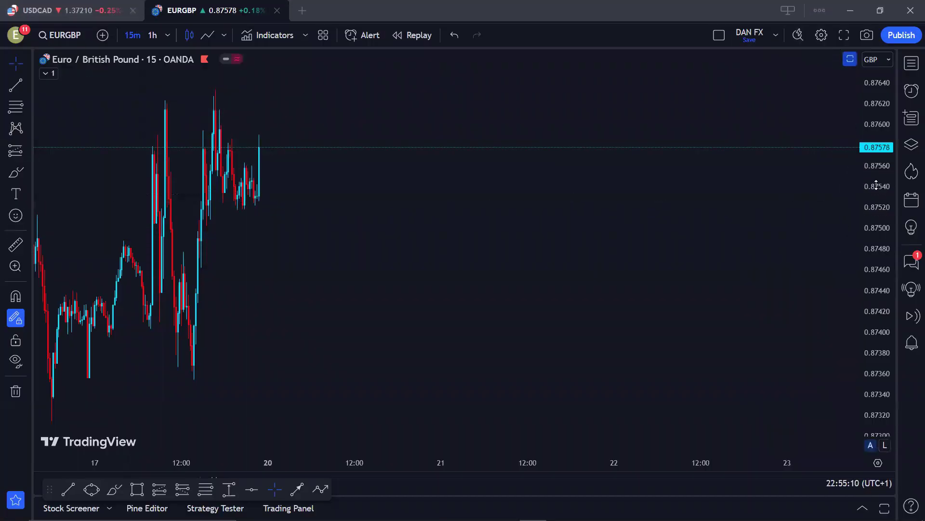
- Draw a rectangle in the empty chart area spanning about 0.87893 to 0.87816, and shift it slightly up and to the right
drag(717, 149, 326, 376)
drag(368, 314, 350, 382)
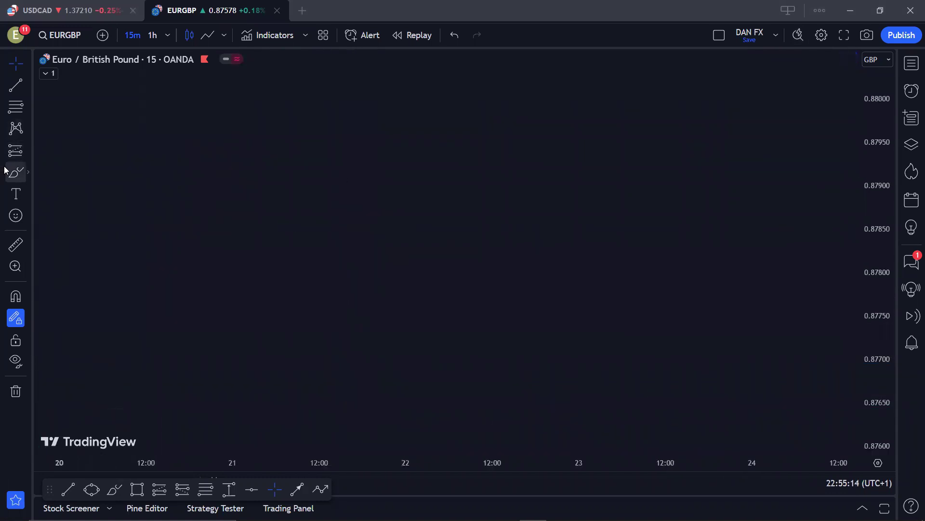
click(28, 172)
click(45, 287)
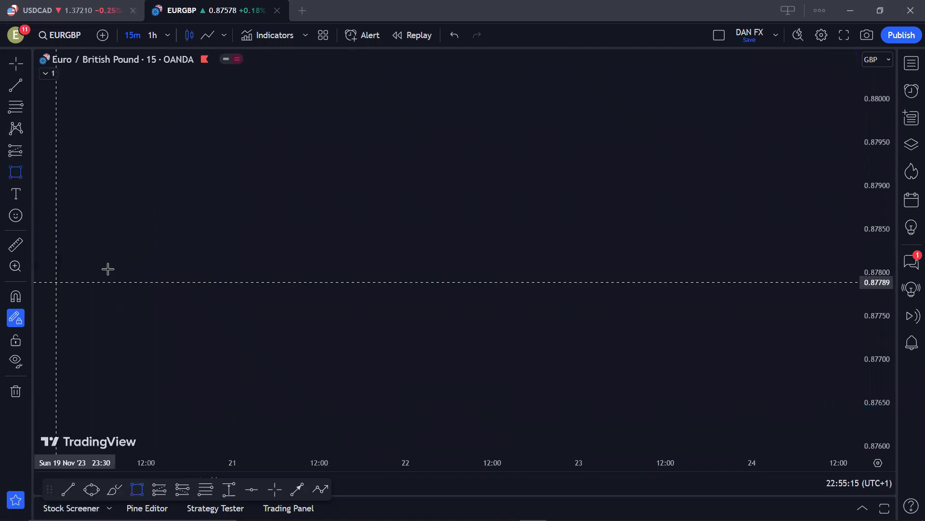
click(94, 192)
click(278, 258)
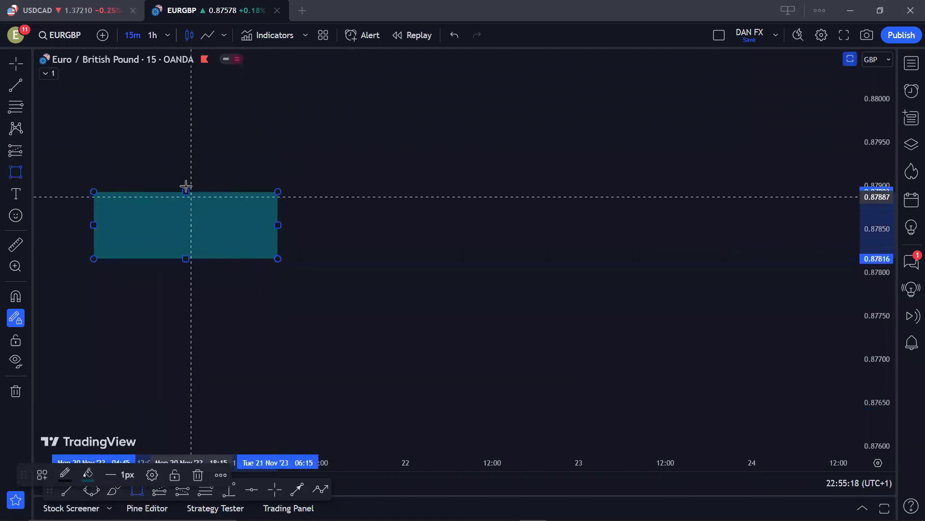
drag(134, 191, 173, 161)
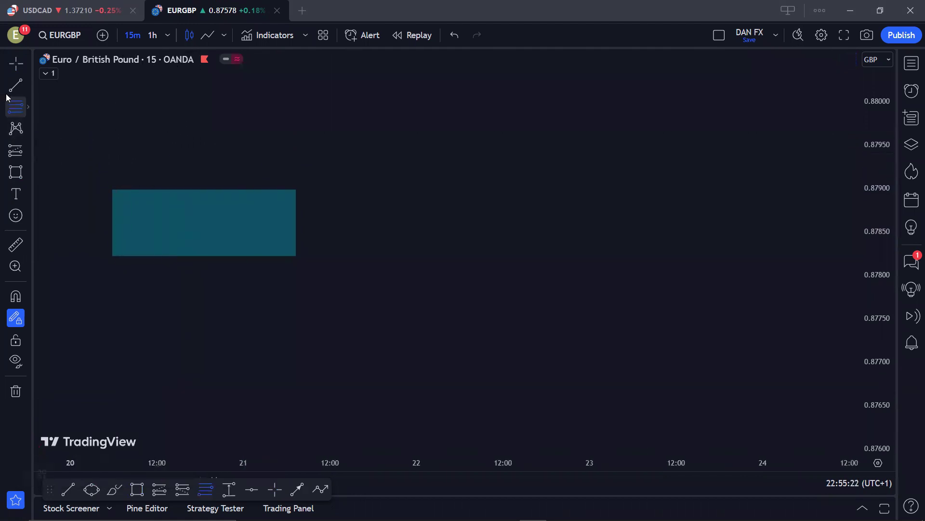
- Draw a near-vertical trend line along the rectangle's left edge from about 0.87979 to 0.87692 and colour it white
key(alt+t)
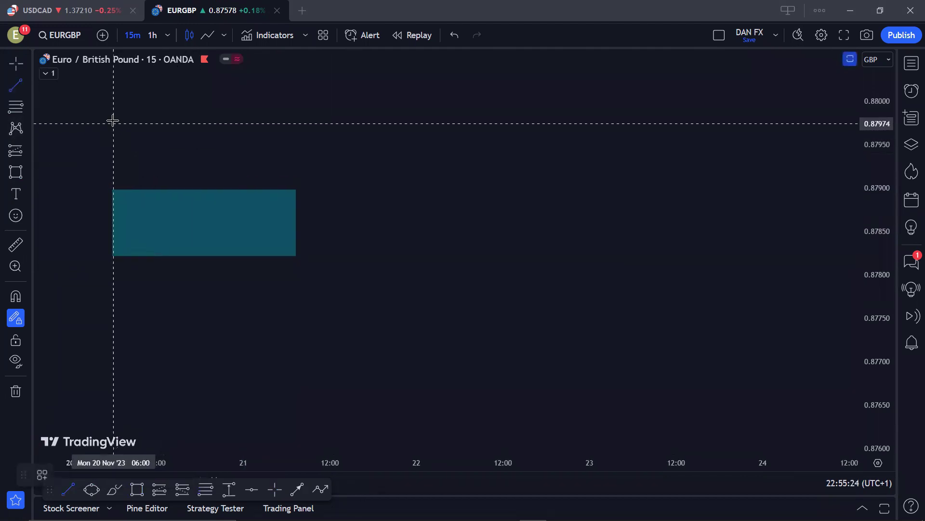
click(110, 120)
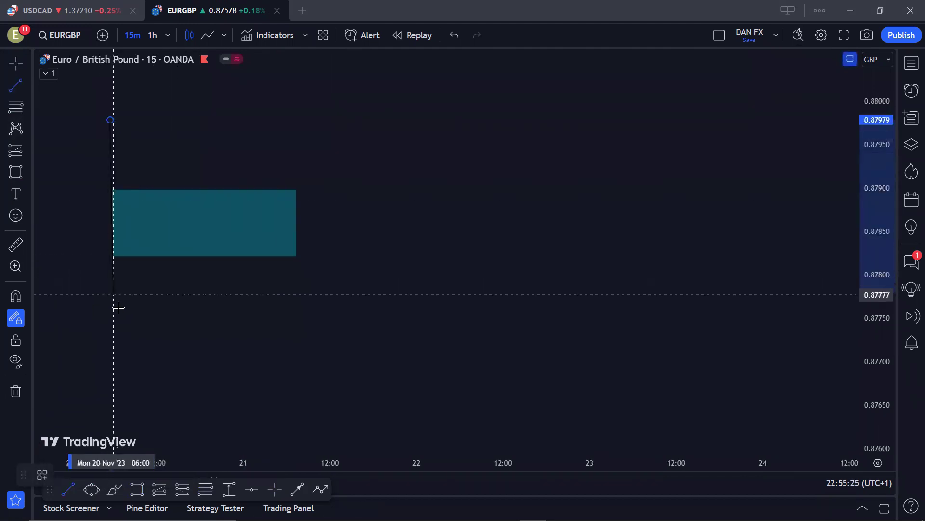
click(110, 367)
click(67, 474)
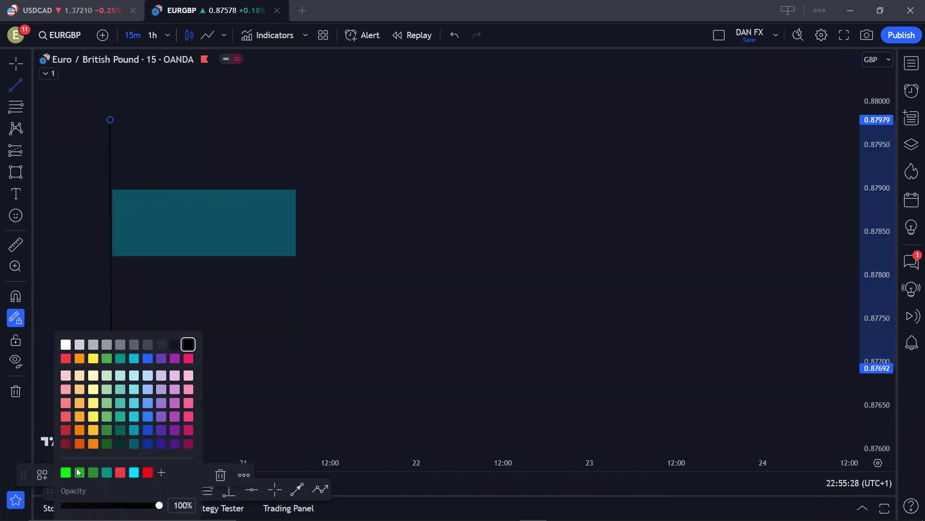
click(64, 343)
click(71, 252)
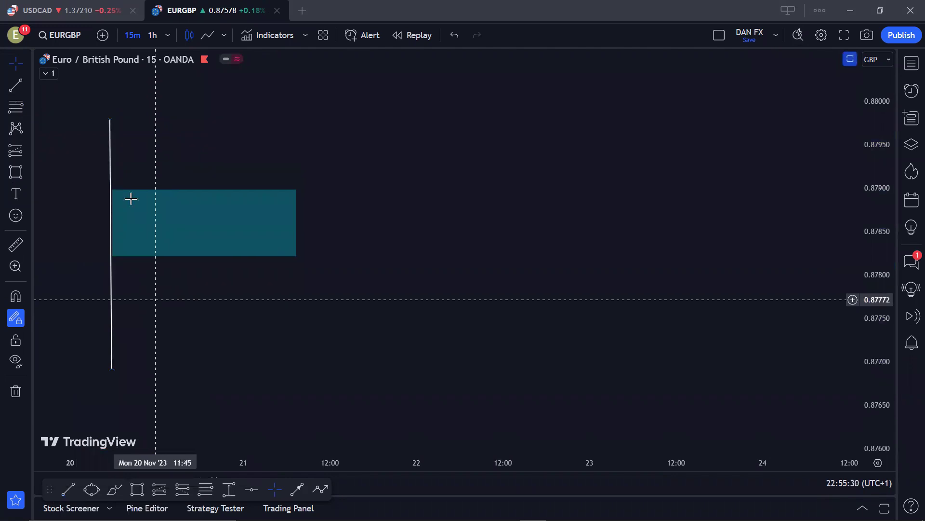
- Draw trend lines inside the rectangle forming a short flat segment, a rise to about 0.87895 and a fall to about 0.87822
key(alt+t)
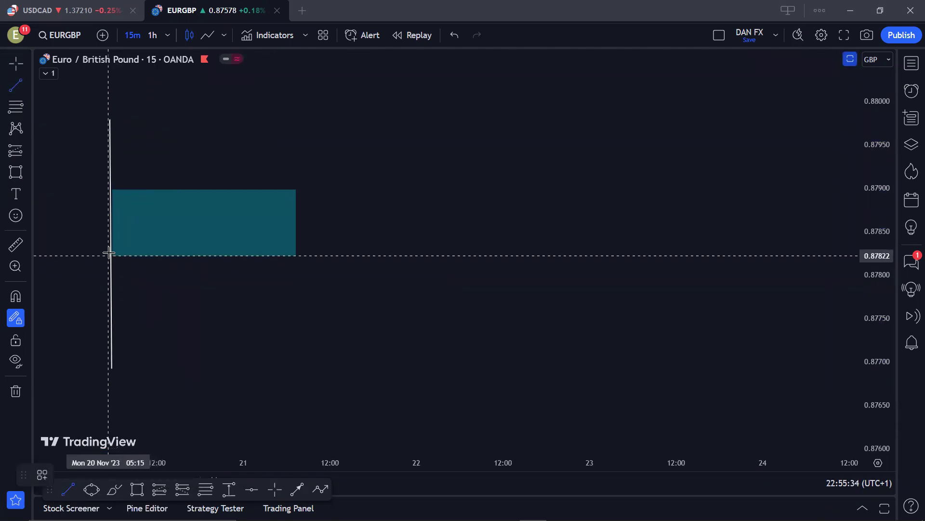
click(126, 235)
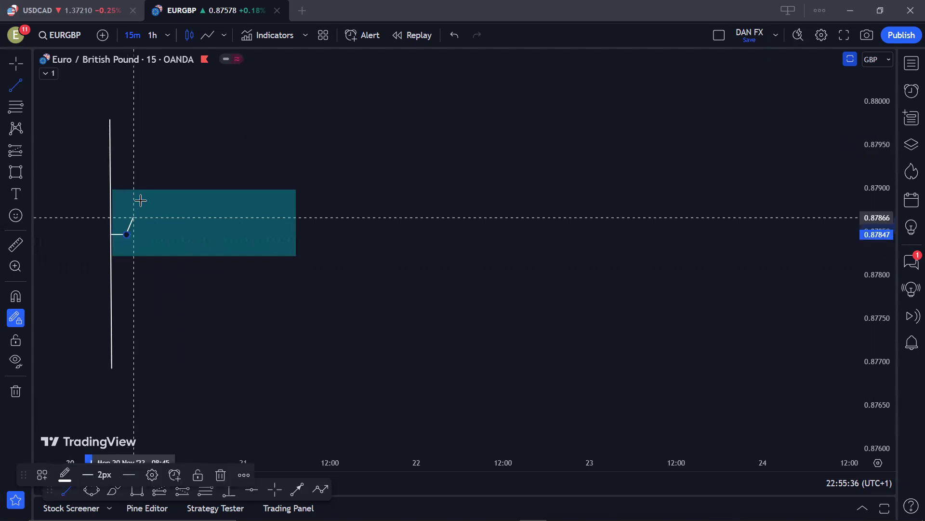
click(139, 193)
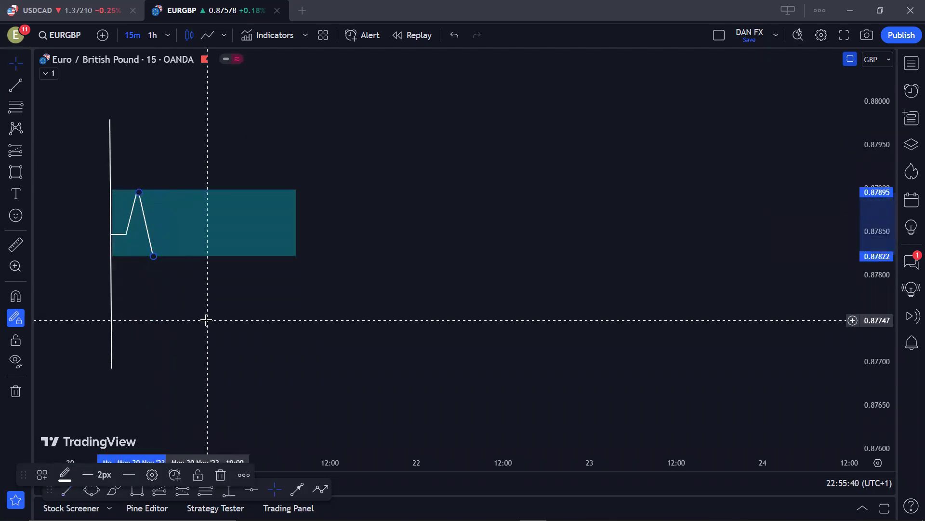
key(Escape)
- Continue the zigzag with trend lines forming five more peaks between the rectangle's lower and upper edges, ending at its right edge
key(alt+t)
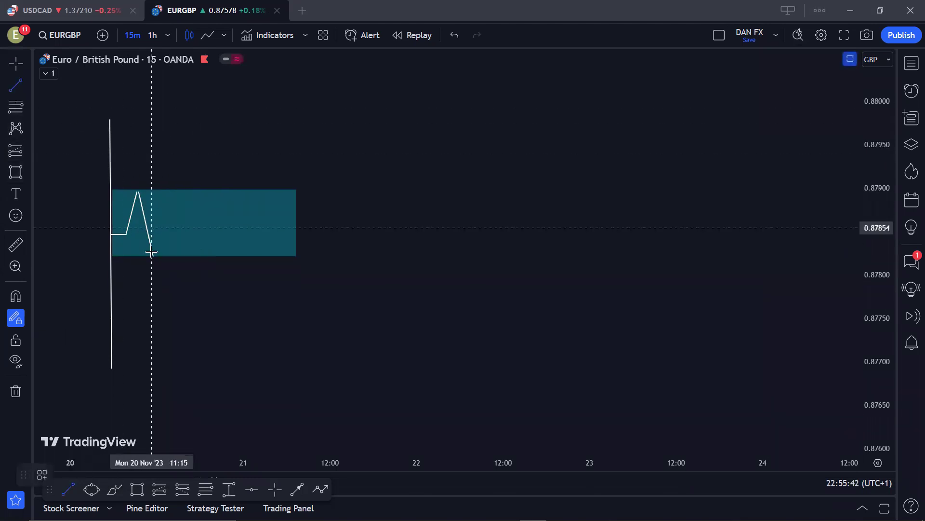
click(153, 258)
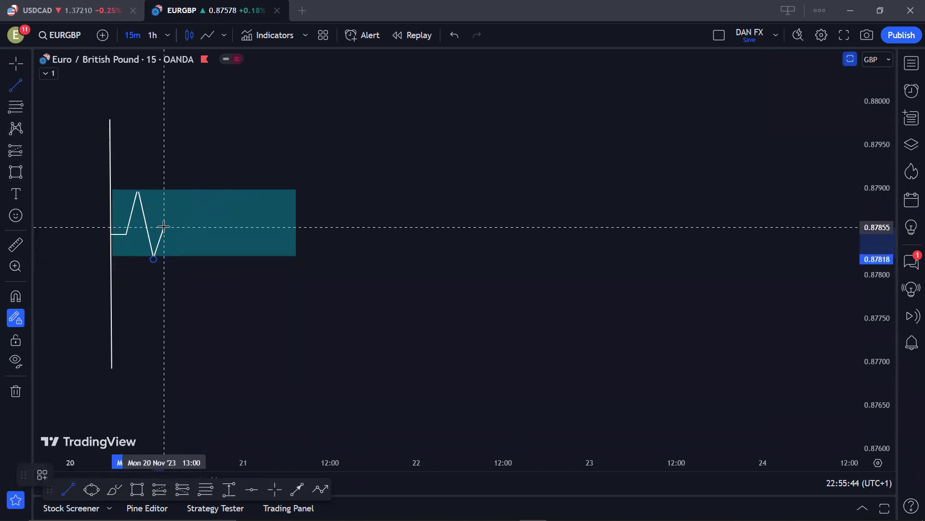
click(166, 198)
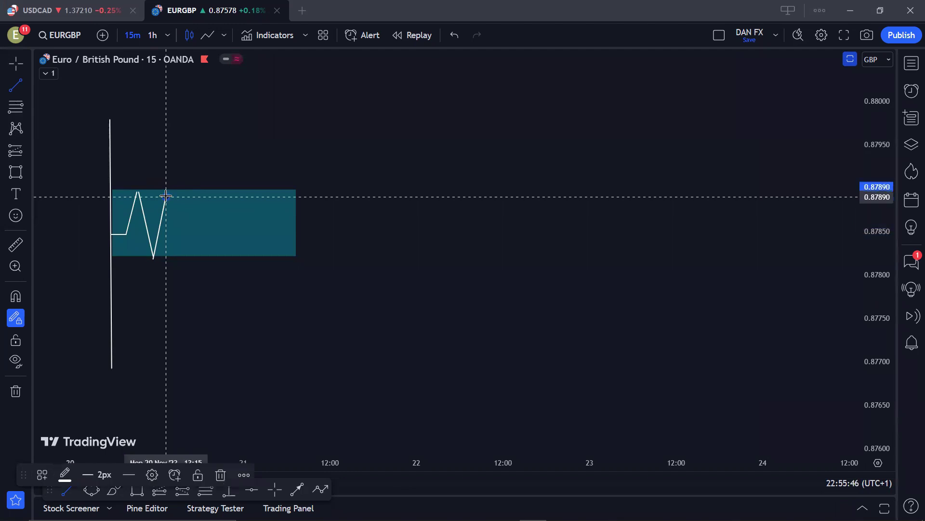
click(181, 253)
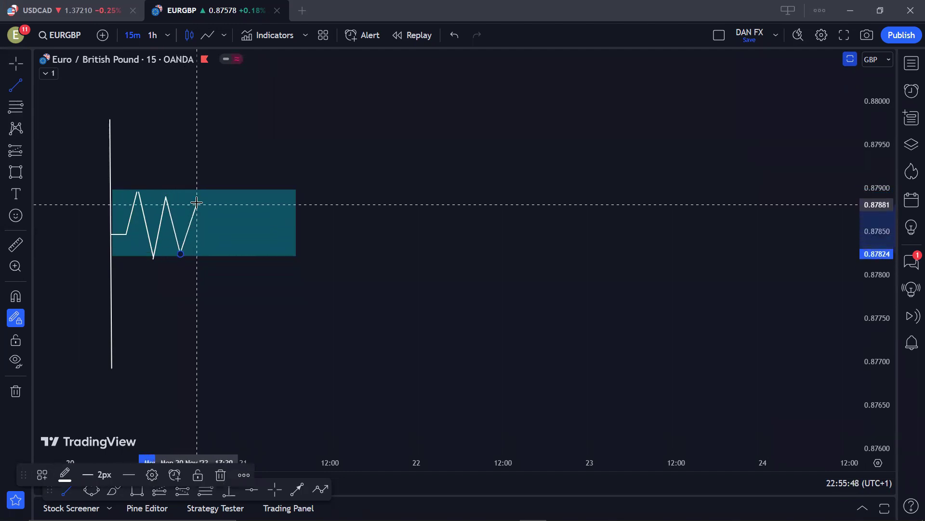
click(193, 192)
click(209, 251)
click(220, 194)
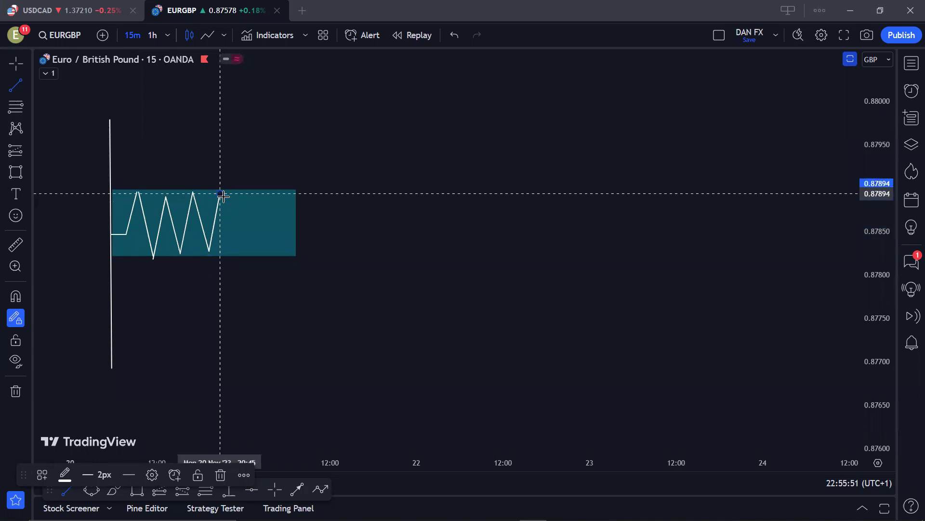
click(238, 249)
click(253, 197)
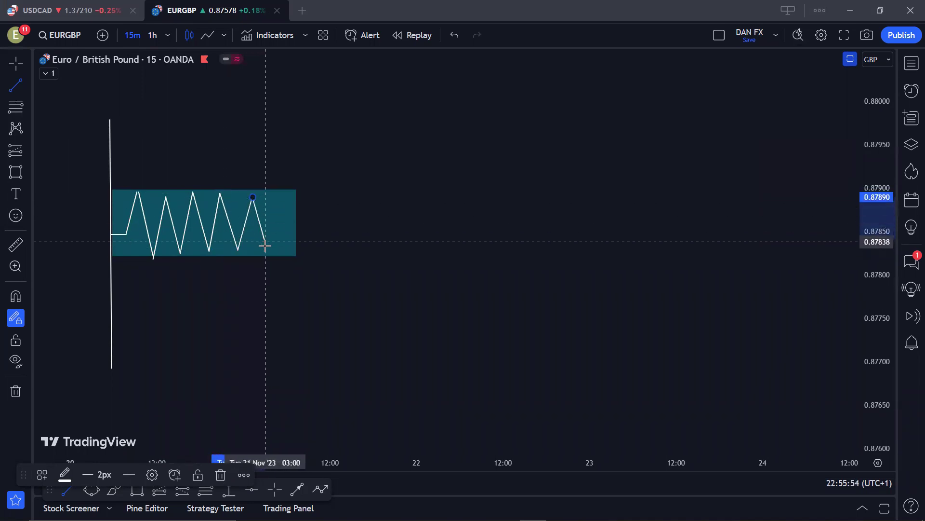
click(270, 253)
click(282, 193)
double_click(302, 254)
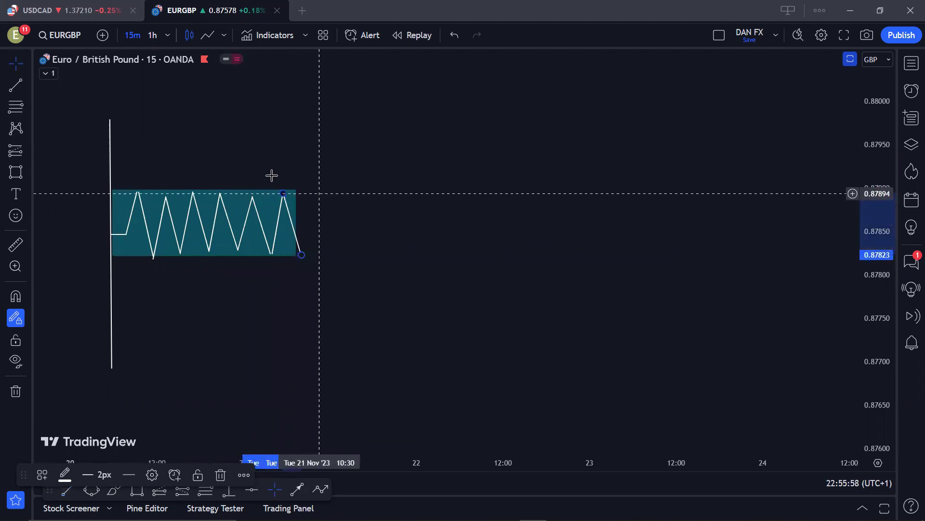
click(282, 140)
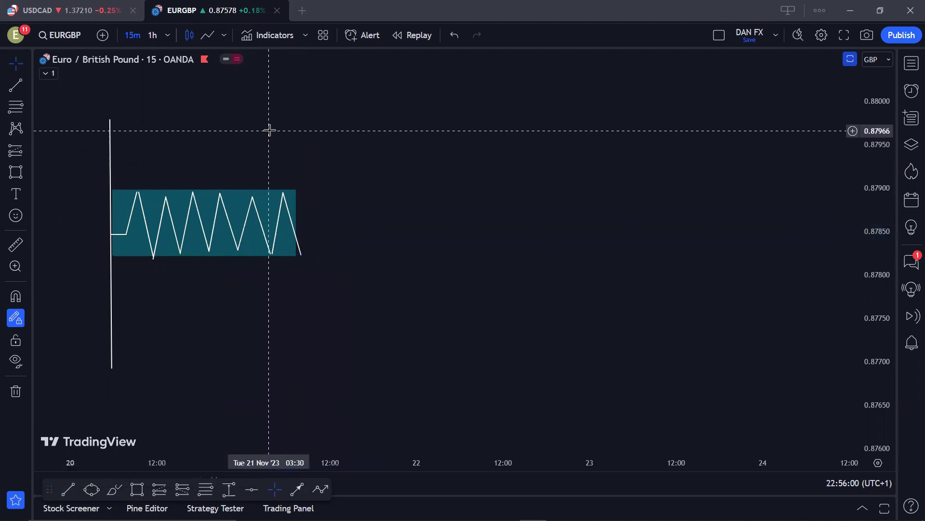
- Move the lower end of the zigzag's second rising leg to about 0.87822, on the rectangle's lower edge
drag(320, 148, 354, 157)
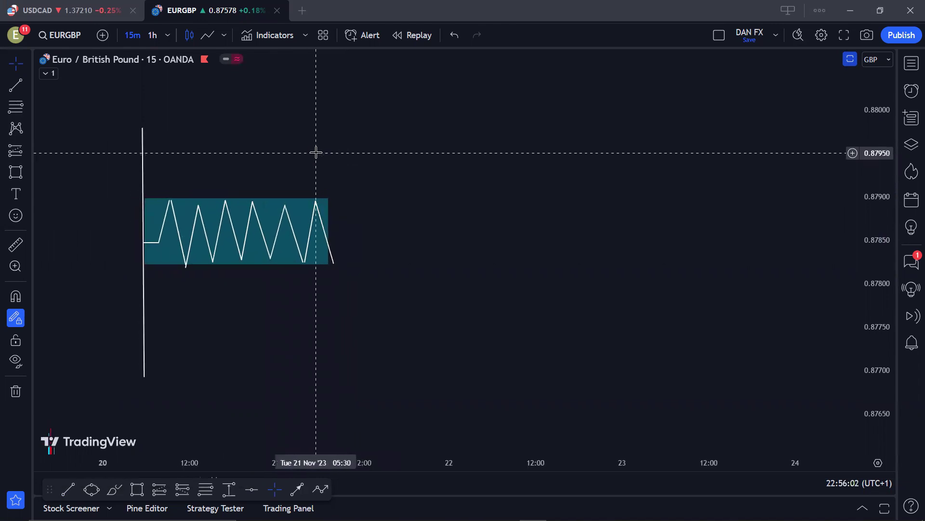
click(11, 88)
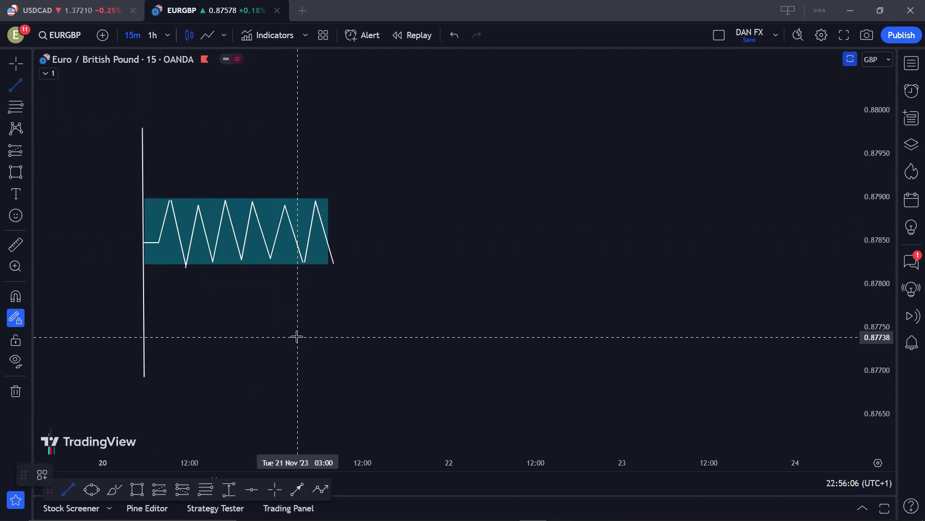
click(198, 205)
click(188, 265)
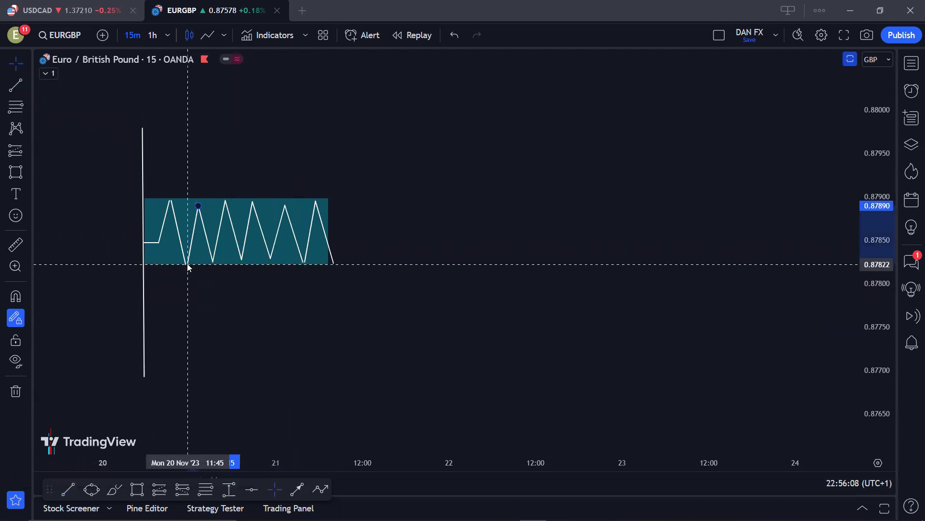
click(209, 143)
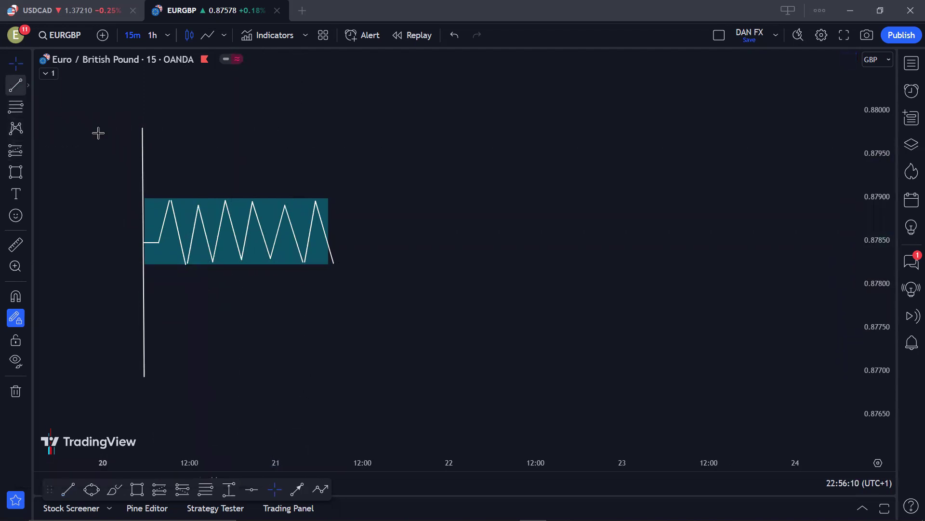
- Add two horizontal lines along the rectangle's lower and upper edges, at 0.87826 and 0.87901
key(alt+t)
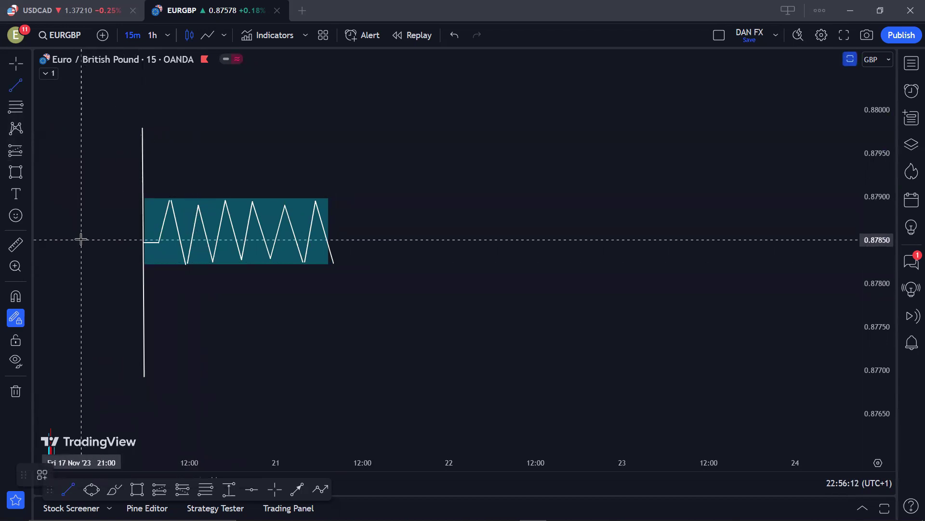
key(Escape)
click(247, 493)
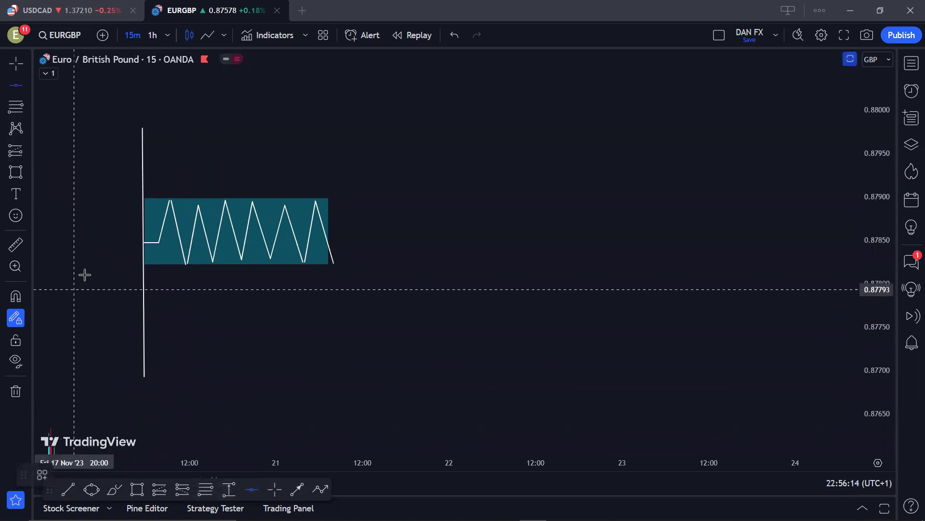
click(84, 262)
click(66, 196)
key(Escape)
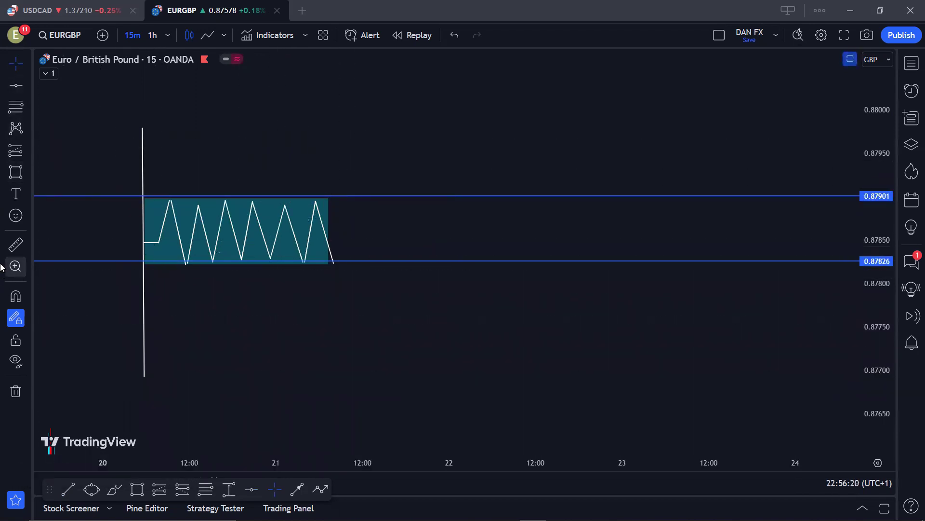
click(8, 179)
click(8, 180)
click(9, 180)
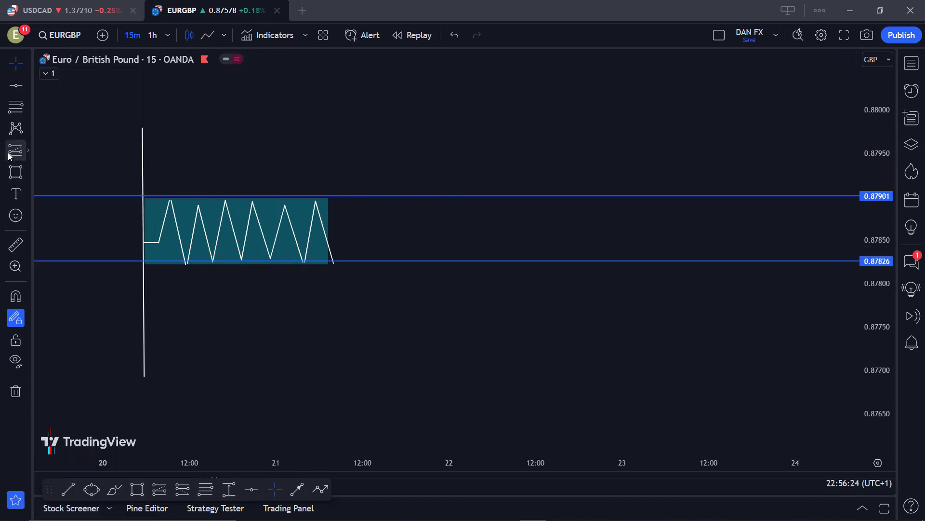
mouse_move(15, 151)
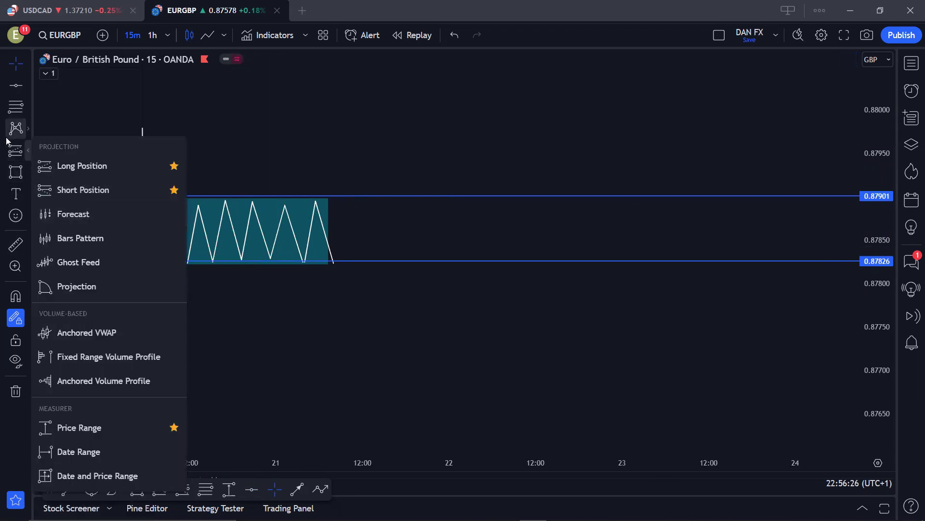
mouse_move(19, 207)
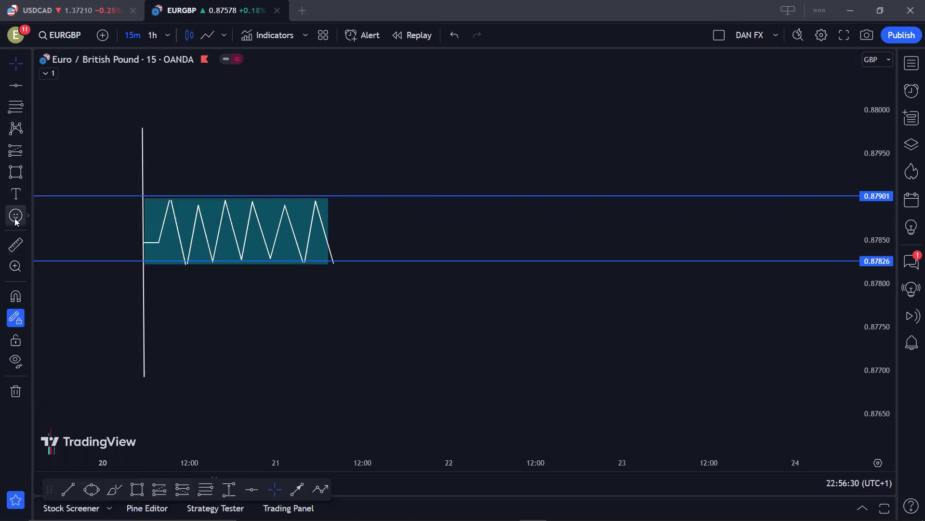
- Place five Arrow Mark Up markers just below the lower horizontal line, one under each of the first five zigzag lows
mouse_move(11, 176)
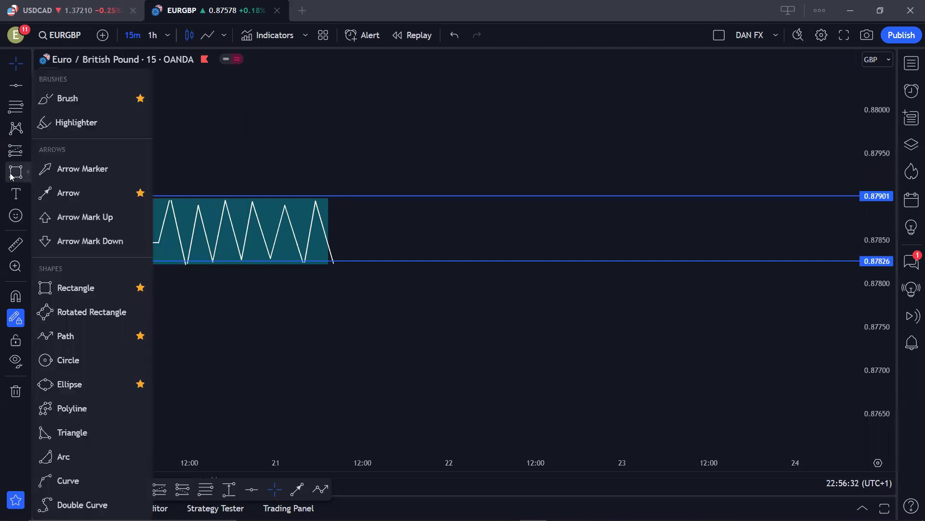
click(65, 223)
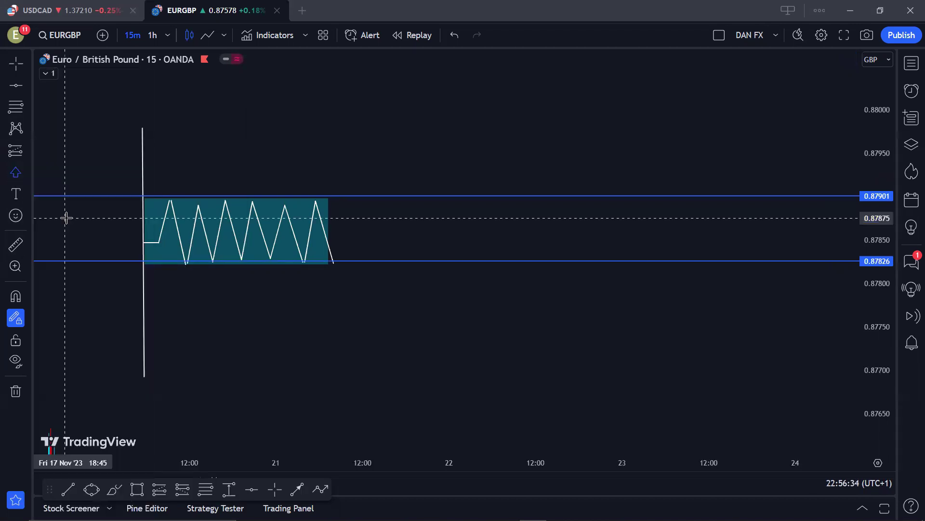
click(184, 273)
click(210, 271)
click(244, 271)
click(269, 271)
click(303, 277)
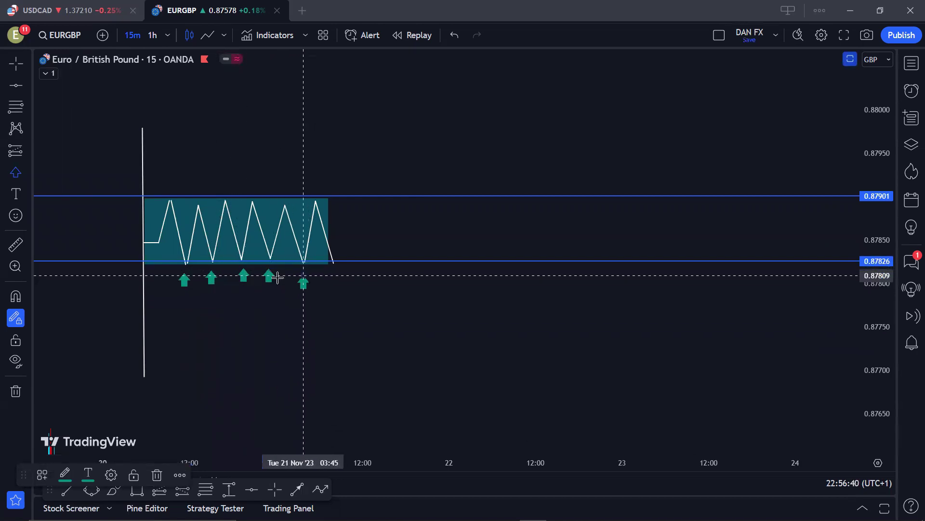
- Place five Arrow Mark Down markers just above the upper horizontal line, one over each zigzag peak from the second to the last
click(28, 172)
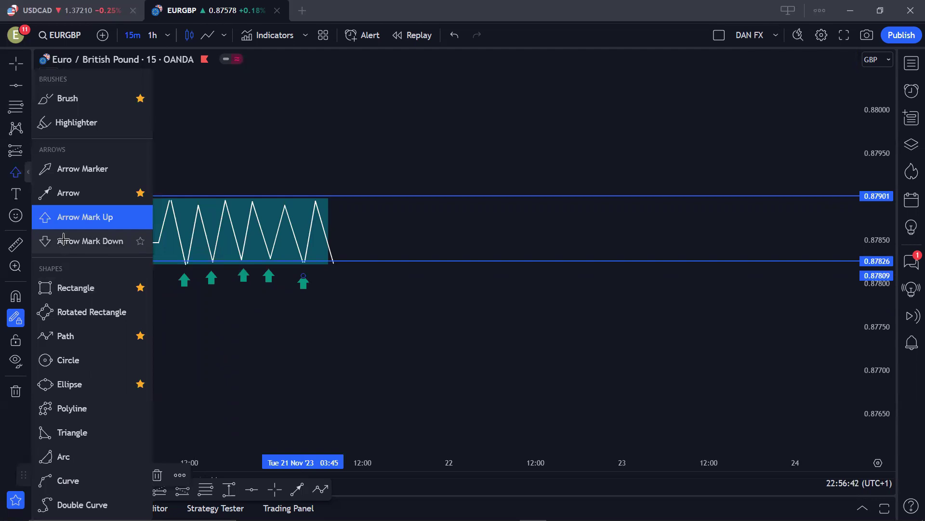
click(63, 240)
click(194, 192)
click(226, 182)
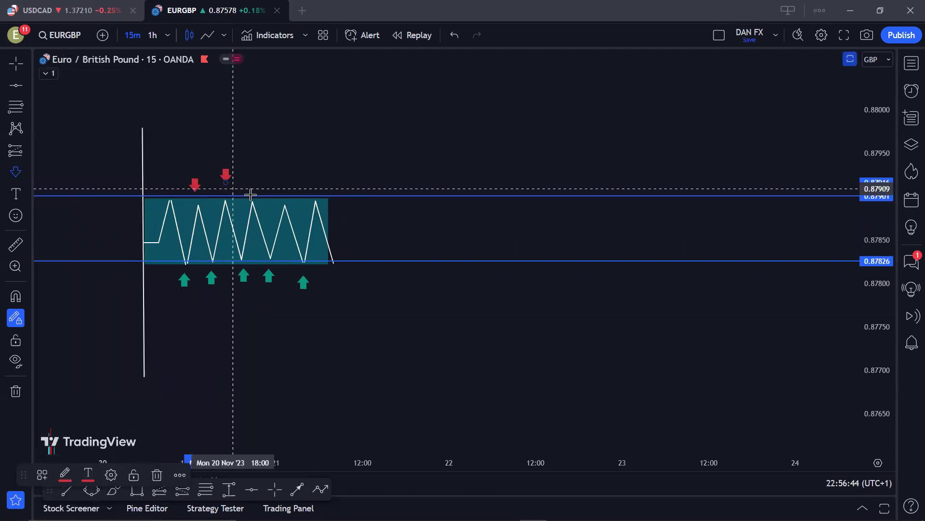
click(254, 188)
click(311, 190)
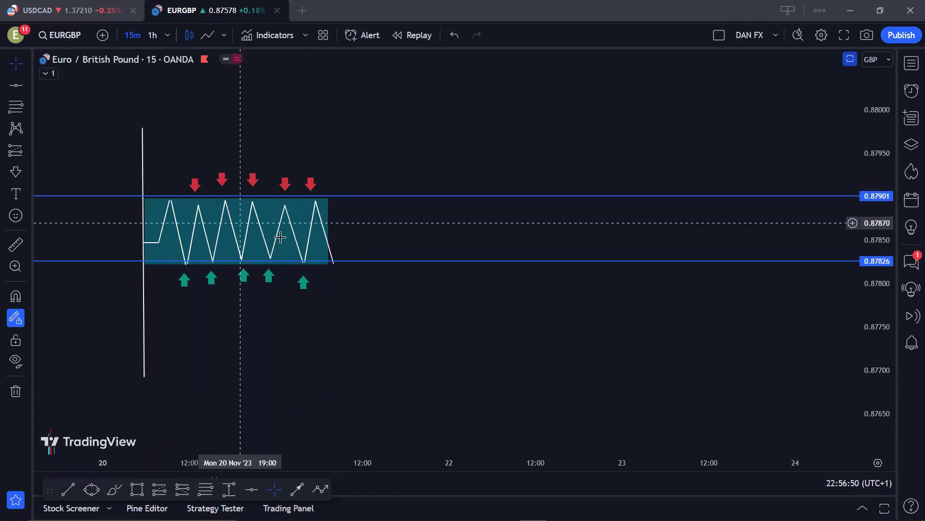
drag(395, 122, 378, 124)
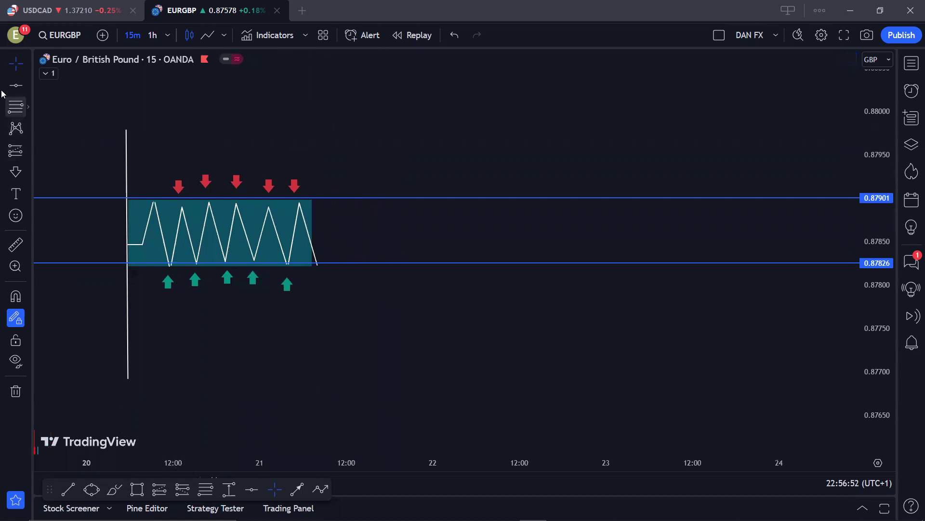
click(24, 86)
click(56, 75)
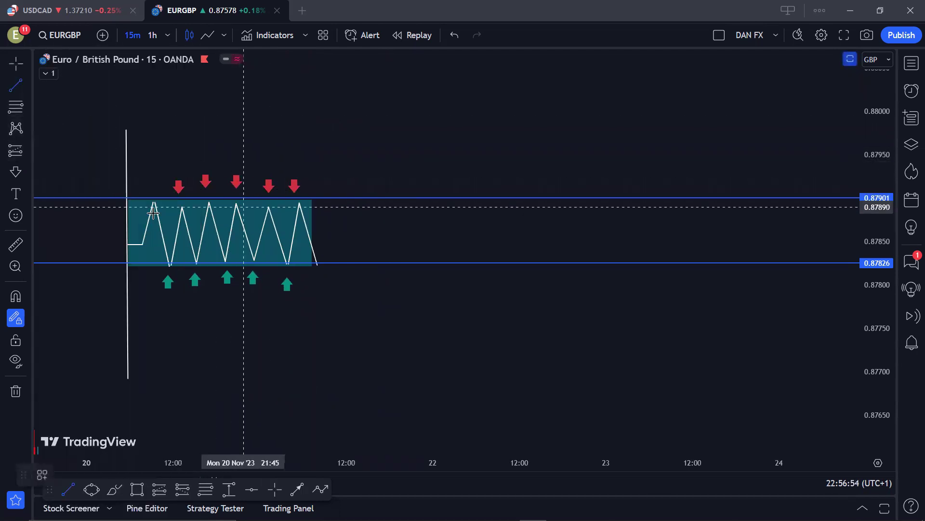
click(100, 309)
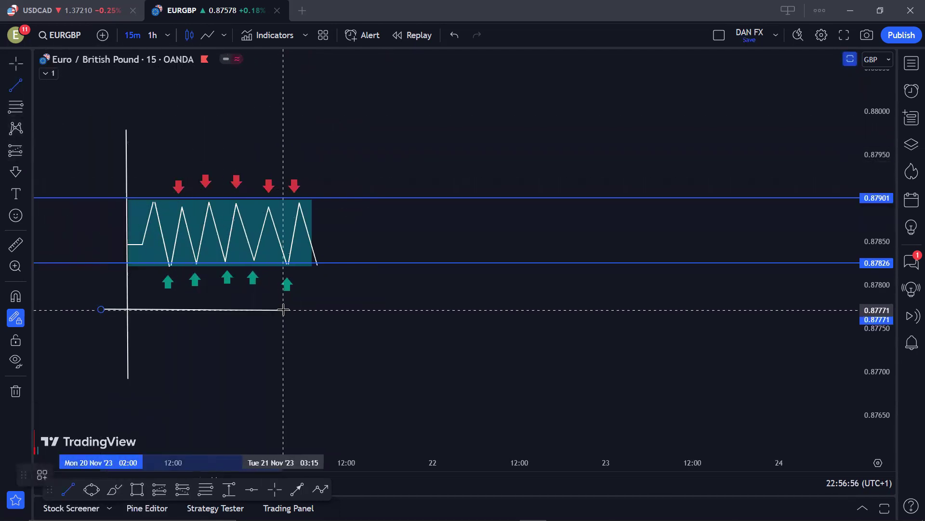
key(Escape)
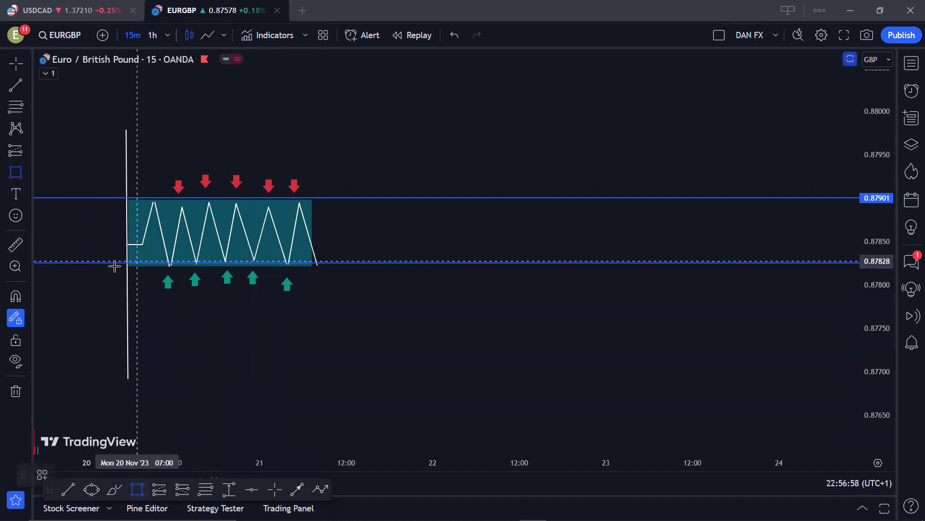
- Draw a rectangle below the up arrows from about 0.87779 to 0.87751 and fill it dark red
drag(79, 303, 160, 322)
mouse_move(223, 325)
mouse_down()
mouse_move(316, 334)
mouse_move(326, 327)
mouse_up()
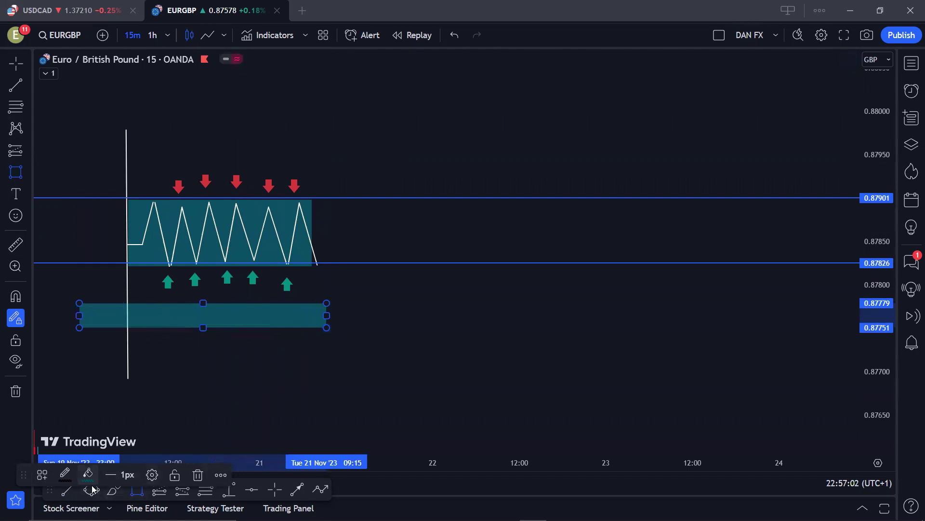
click(88, 474)
click(171, 472)
- Draw a second dark red rectangle above the down arrows, from about 0.87995 to 0.87965
drag(86, 116, 299, 142)
click(295, 144)
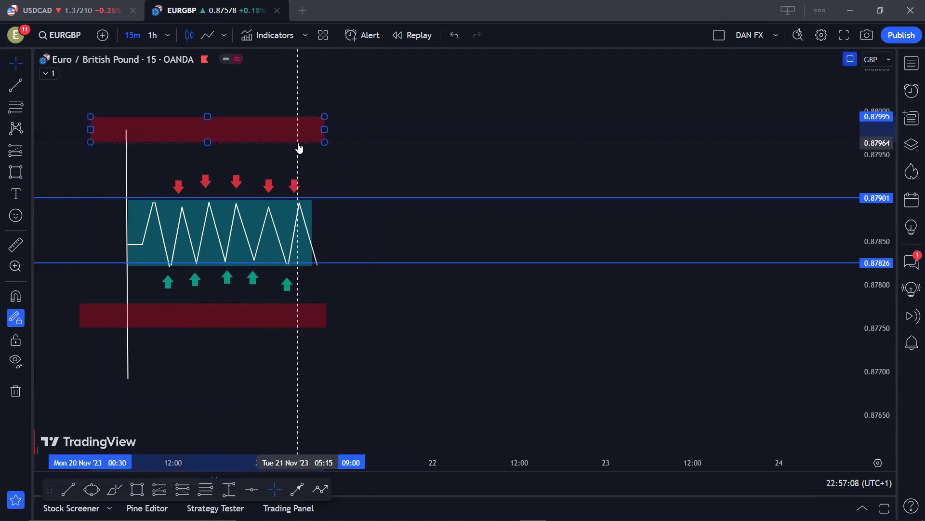
click(356, 144)
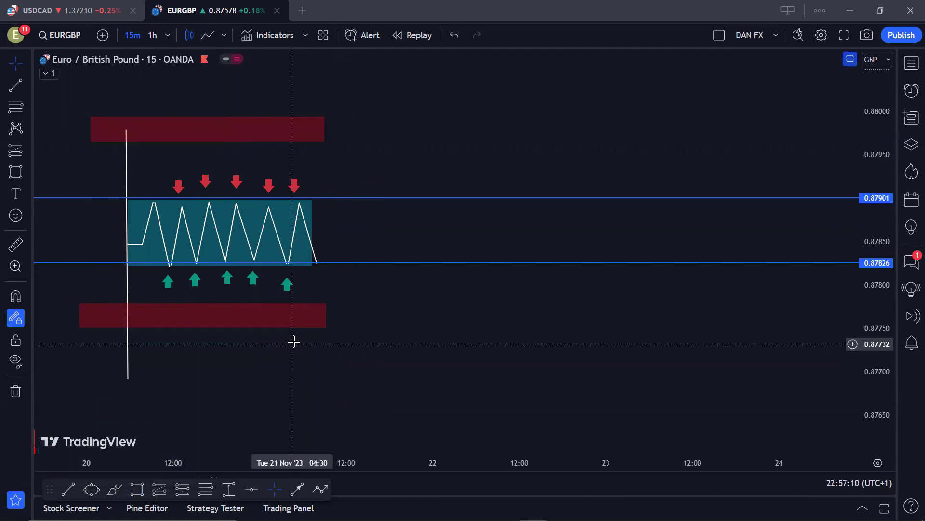
- Draw a trend line from the zigzag's last low at about 0.87825 up through the upper horizontal line to about 0.87952
drag(376, 159, 363, 159)
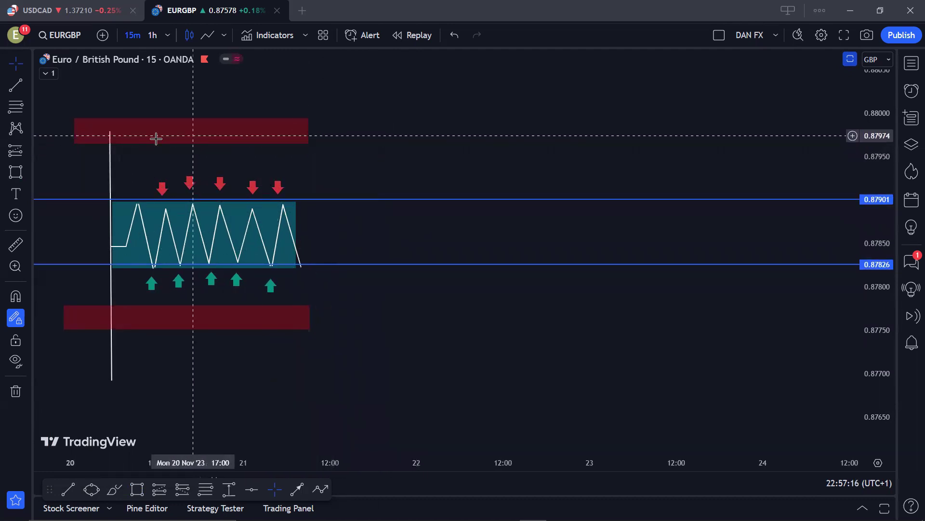
click(16, 87)
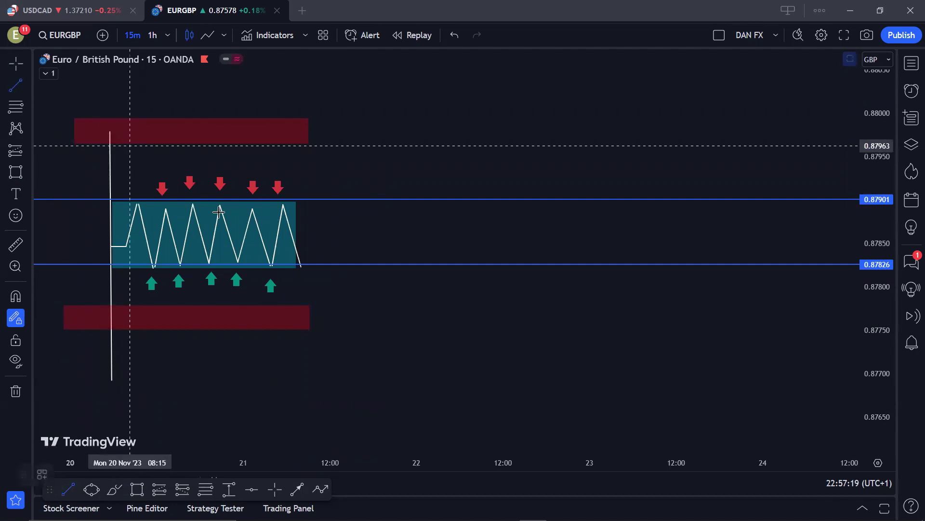
click(303, 265)
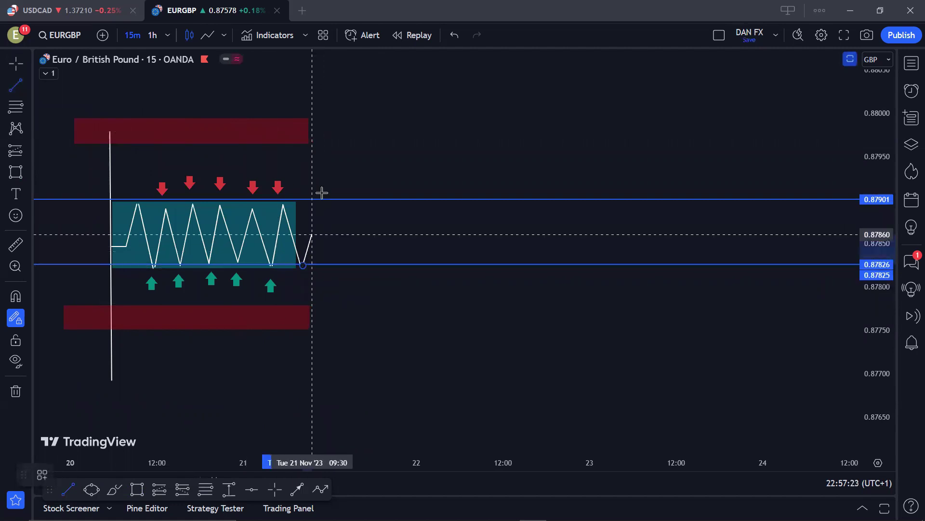
click(327, 155)
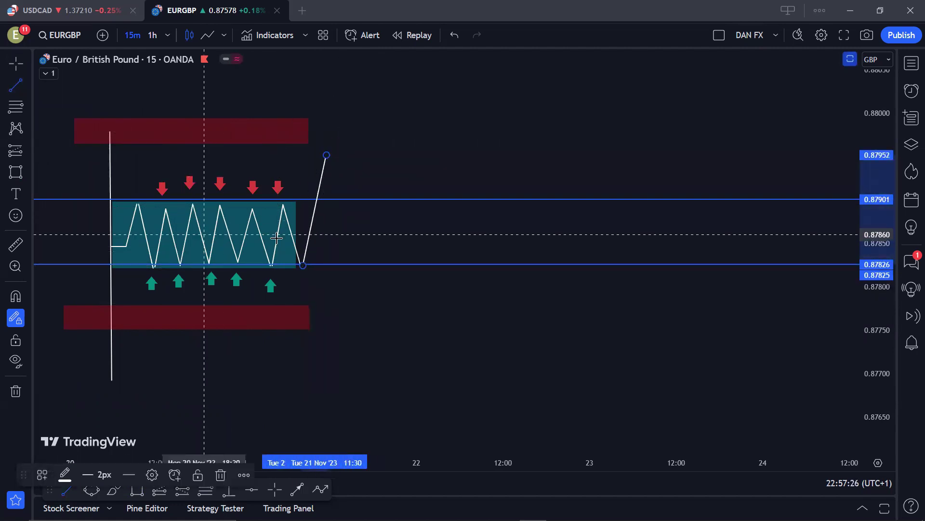
click(340, 130)
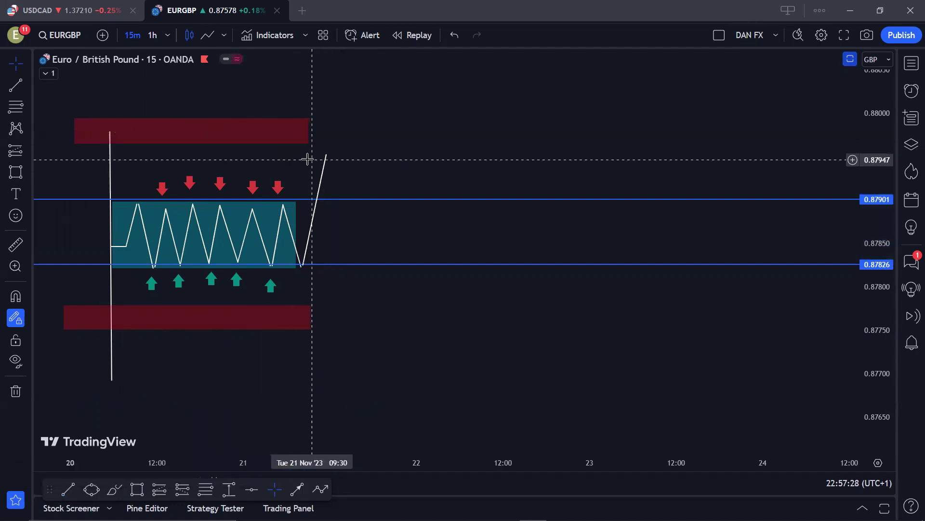
drag(367, 161, 366, 169)
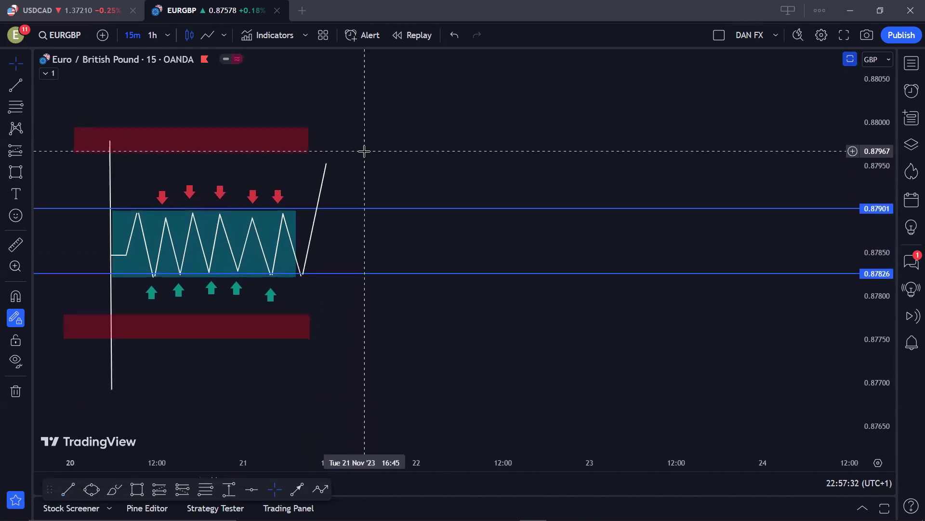
click(16, 86)
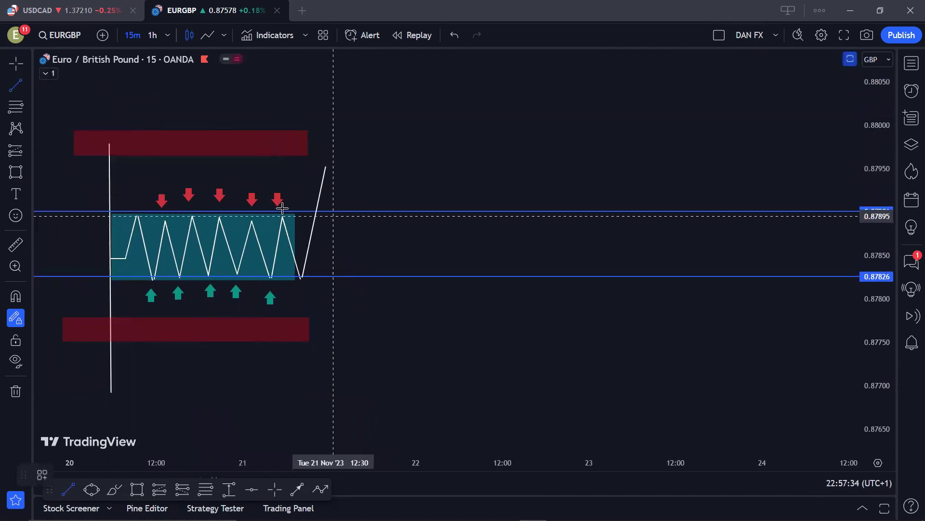
click(325, 166)
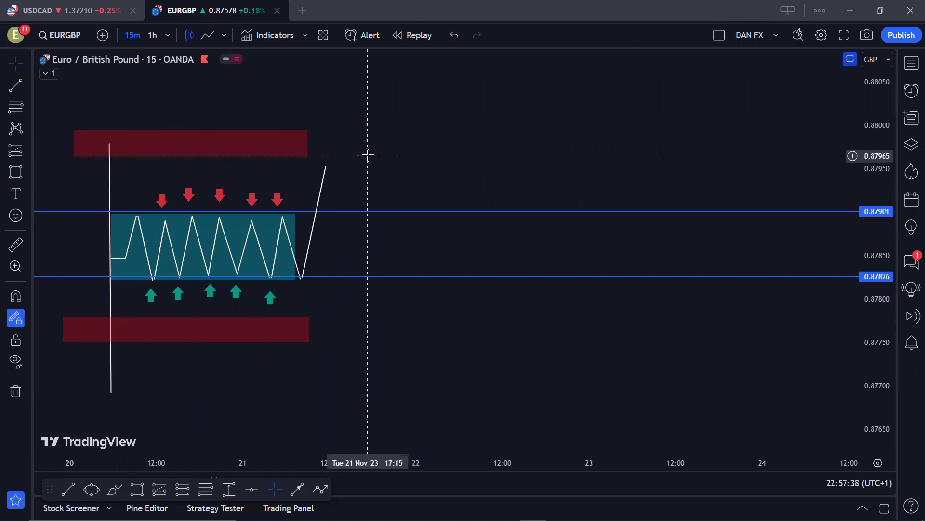
click(13, 90)
key(Escape)
drag(368, 171, 397, 188)
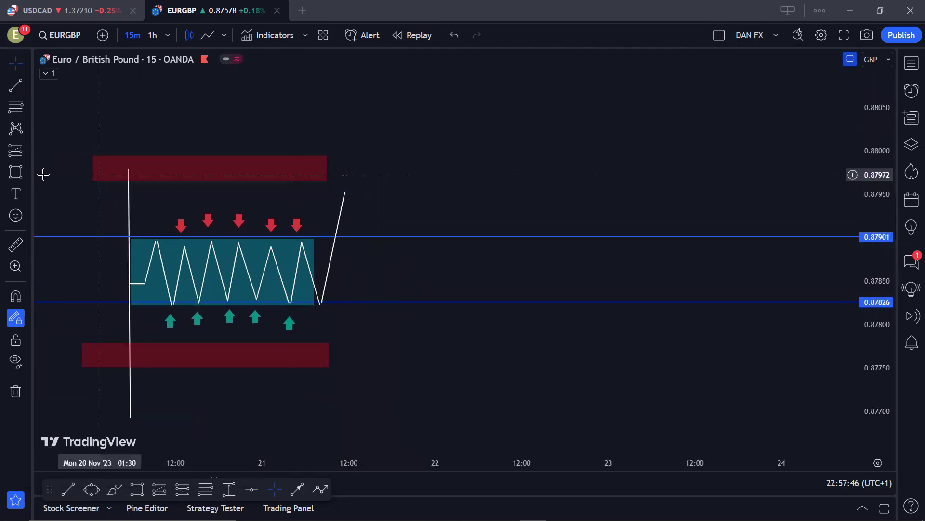
click(16, 173)
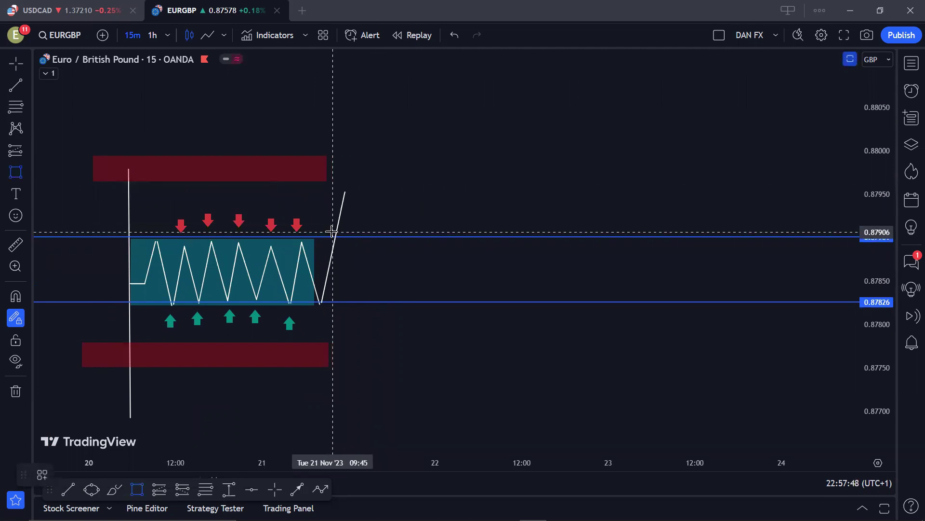
key(Escape)
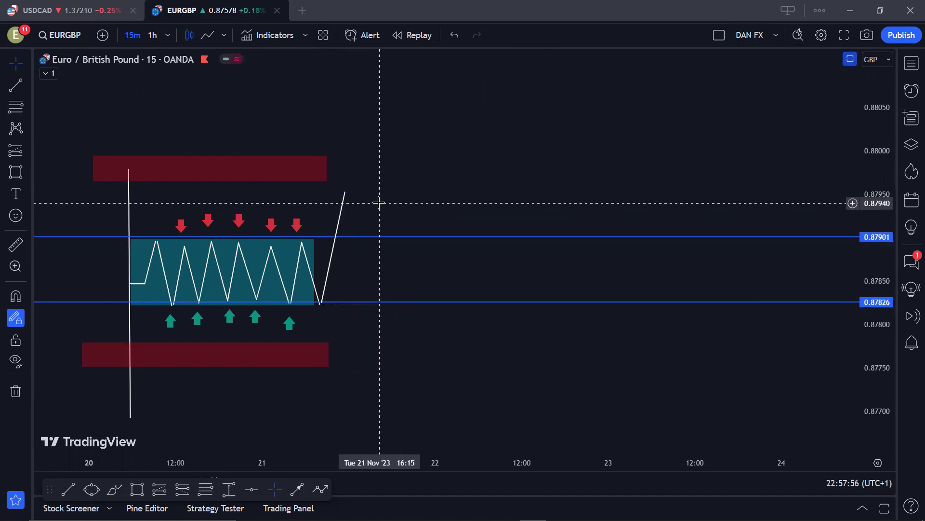
mouse_move(376, 204)
mouse_down()
mouse_move(351, 203)
mouse_move(370, 208)
mouse_up()
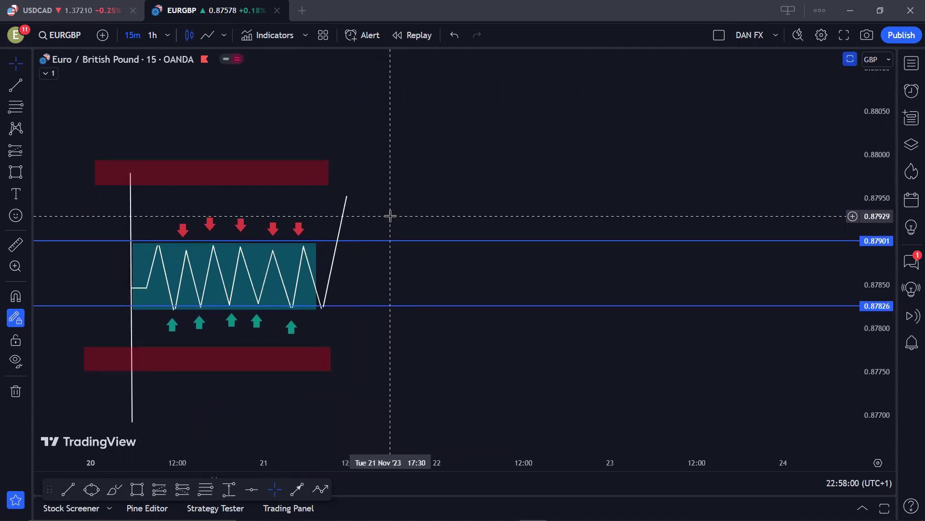
drag(389, 215, 385, 214)
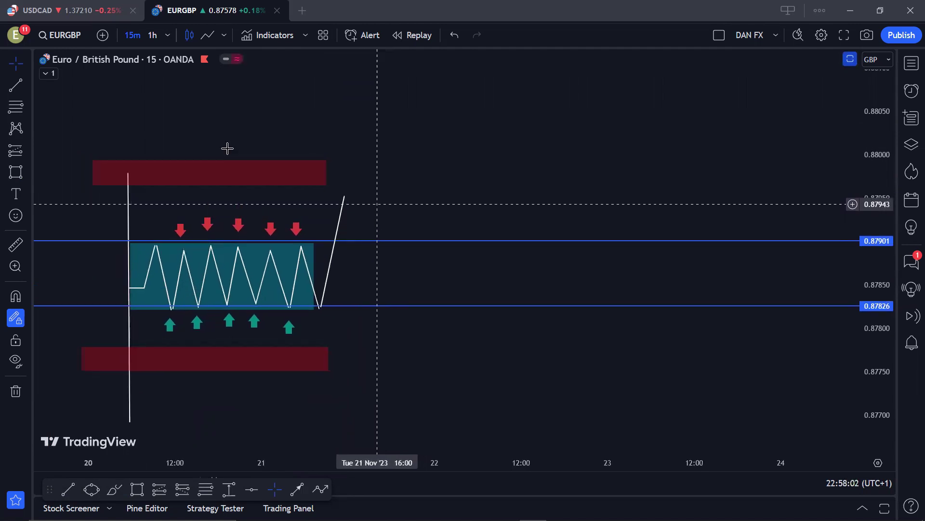
click(16, 85)
click(344, 196)
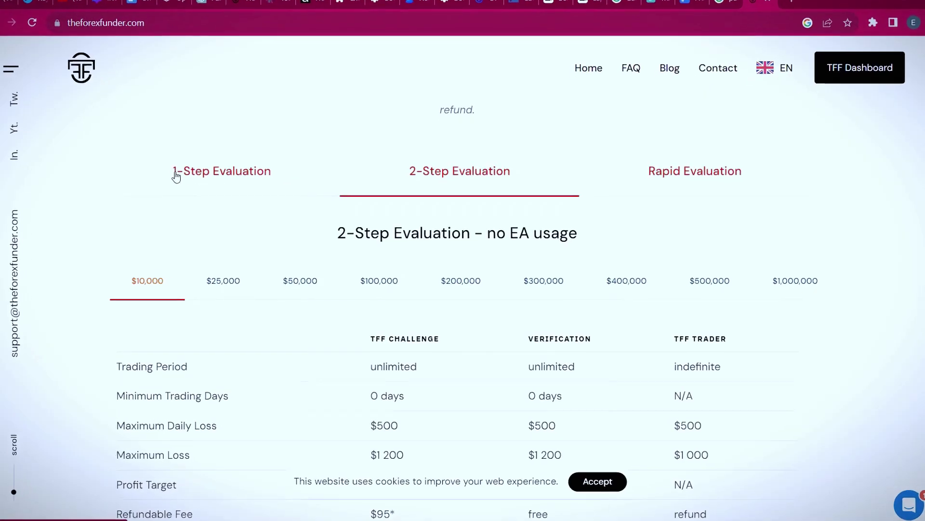
- Switch to theforexfunder.com and look through the 1-Step, 2-Step and Rapid Evaluation plans
click(243, 179)
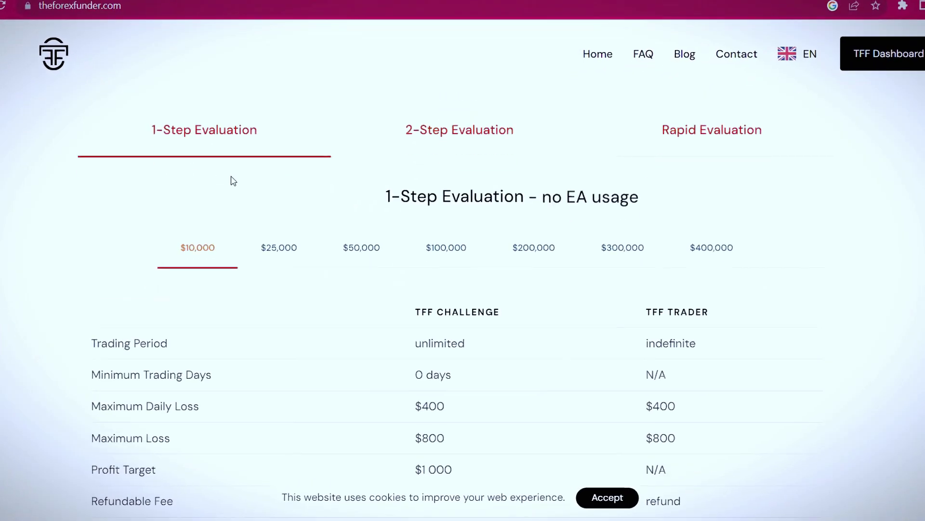
click(475, 108)
click(722, 88)
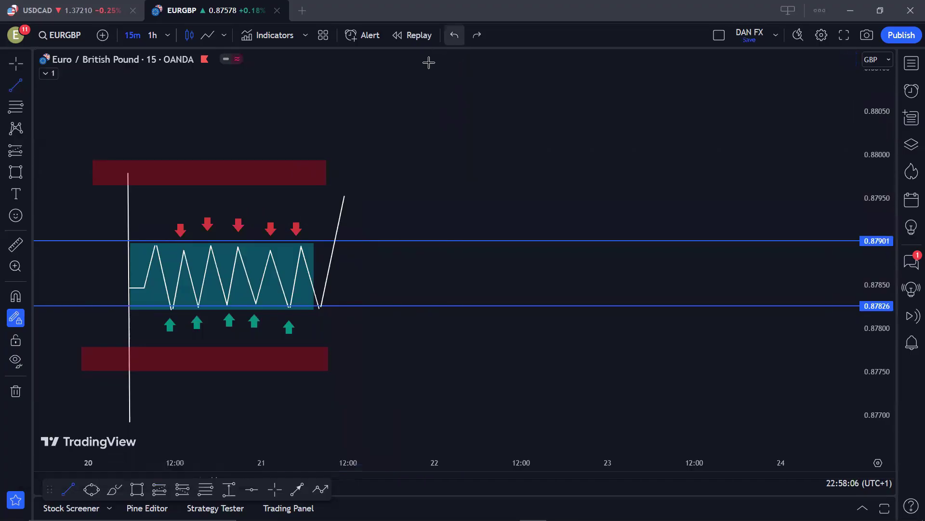
- Back in TradingView, extend the upward breakout with four connected trend lines, pulling back to about 0.87933 and 0.87996 and ending at about 0.88054
key(Escape)
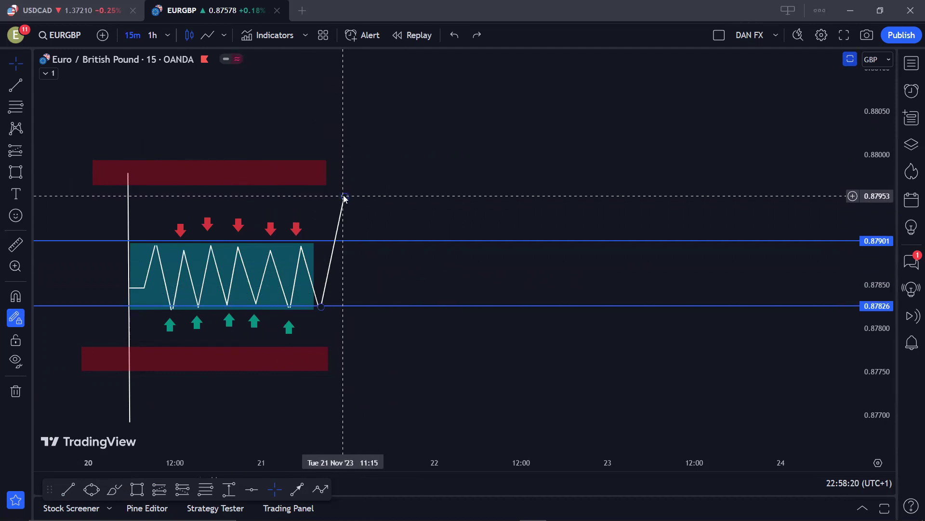
key(alt+t)
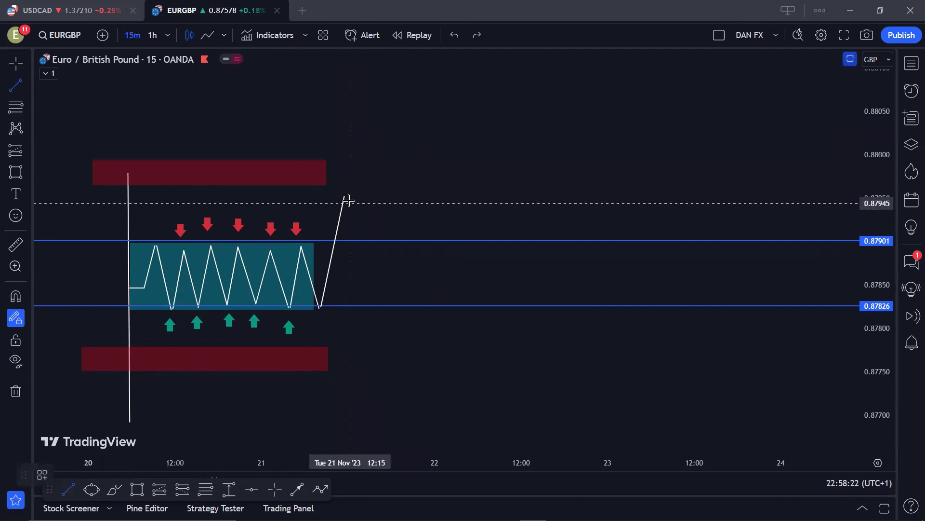
click(345, 194)
click(354, 212)
click(353, 212)
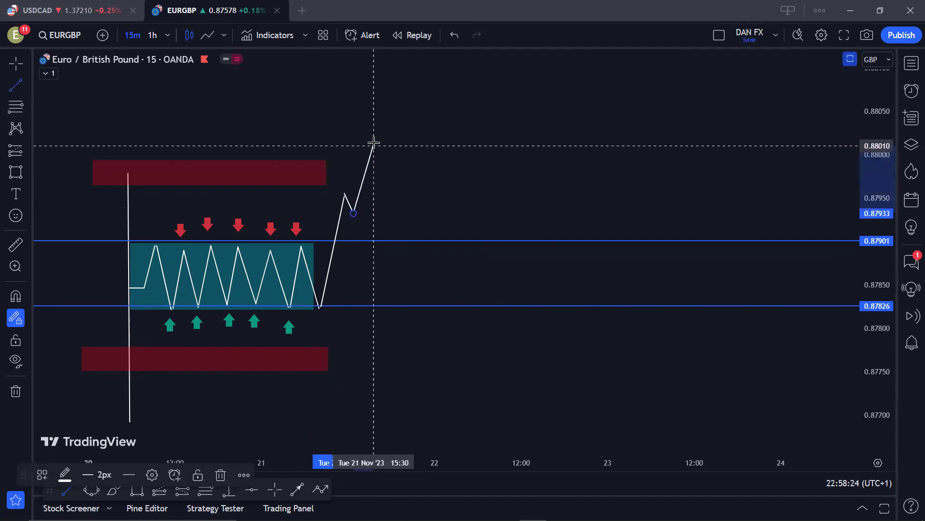
click(374, 141)
click(373, 142)
click(382, 158)
click(382, 158)
click(394, 108)
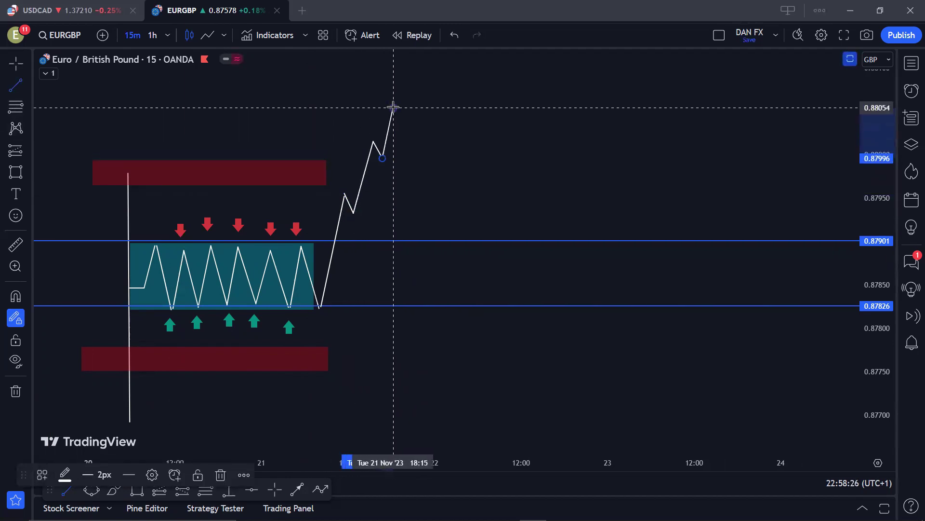
key(Escape)
- Undo the stepped trend lines and the upward breakout leg drawn from the zigzag's last low
drag(320, 122, 311, 131)
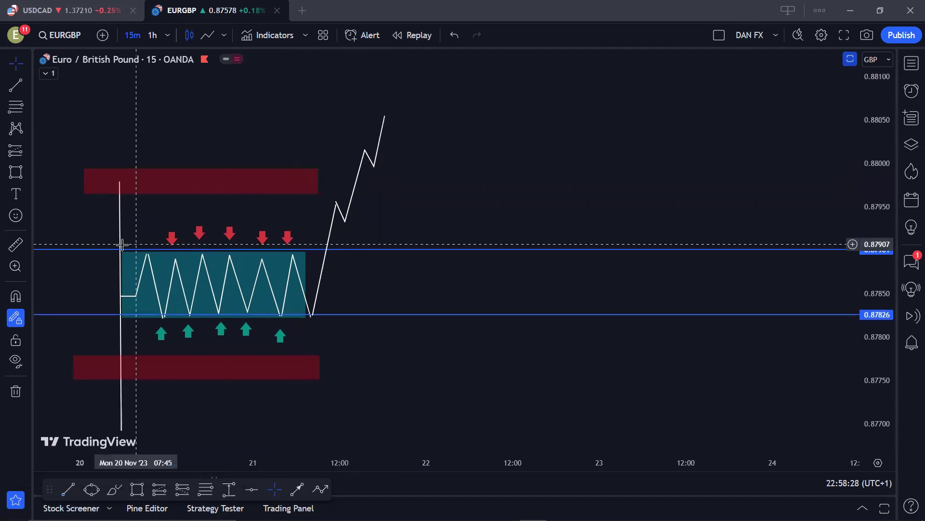
click(14, 172)
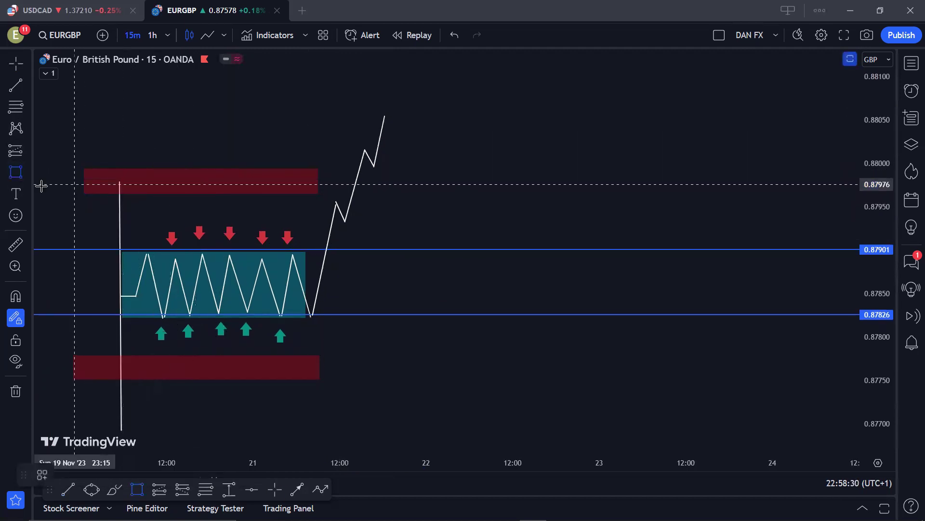
key(Escape)
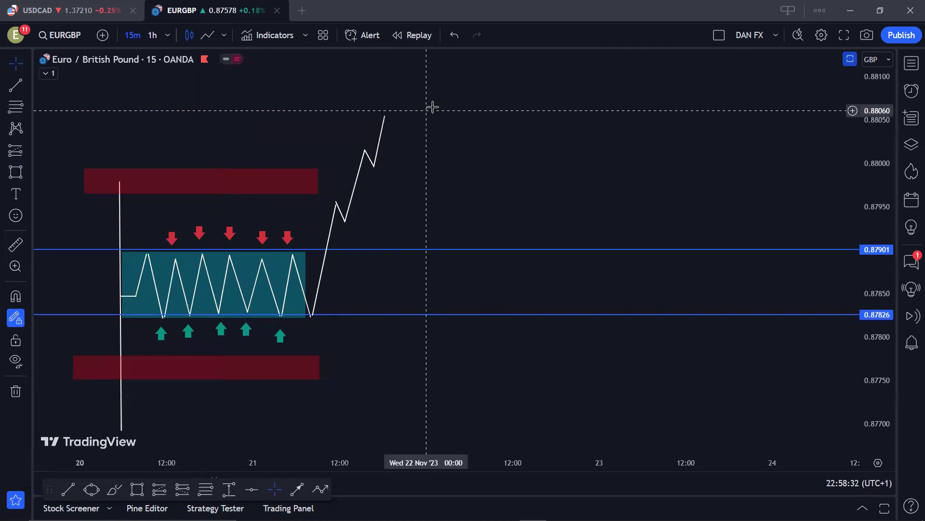
click(455, 35)
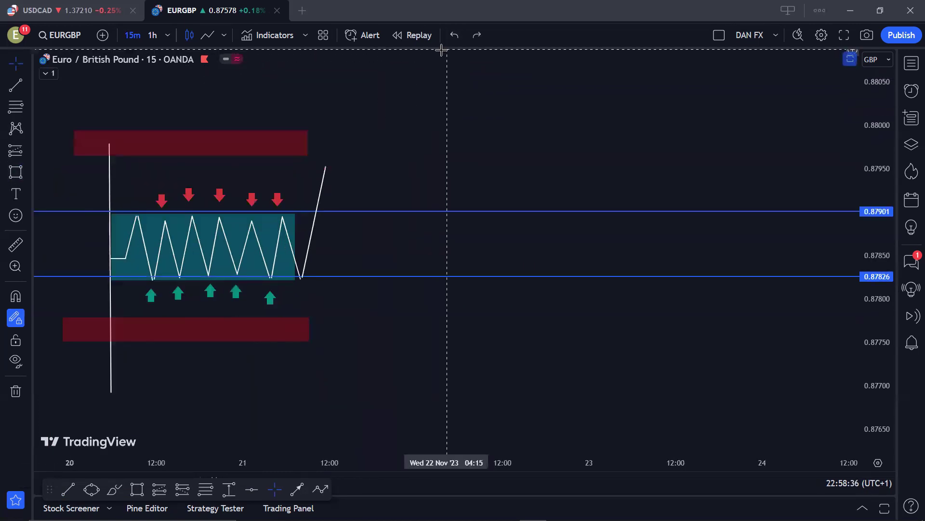
click(454, 36)
- Draw a trend line from the zigzag's last low down through the lower horizontal line to about 0.87768, level with the lower red rectangle
click(17, 90)
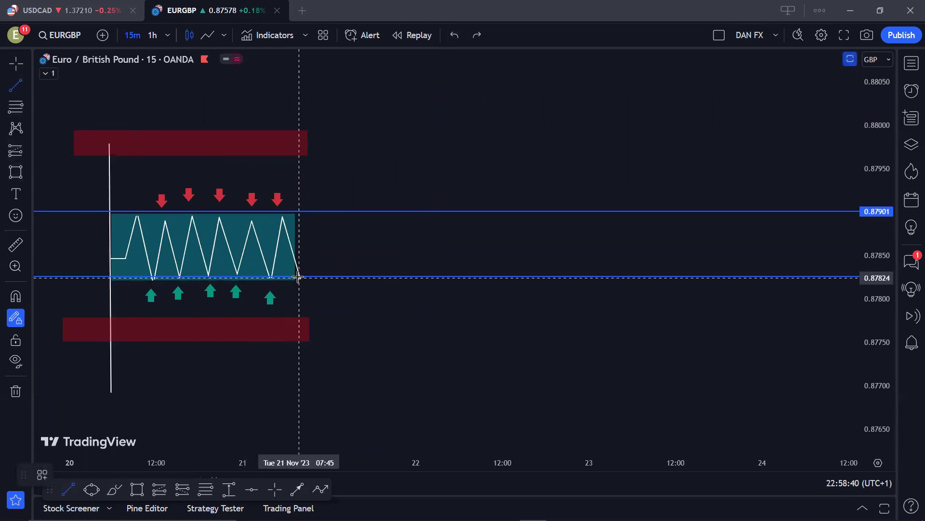
click(299, 273)
click(315, 326)
- Try a rising trend line from the low at about 0.87768 up to about 0.88000, and undo it
click(314, 326)
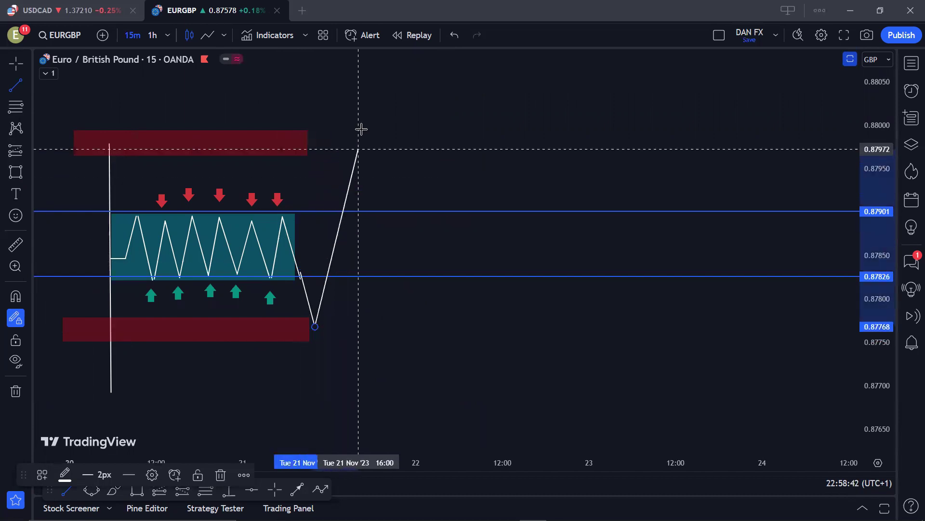
click(361, 127)
key(Escape)
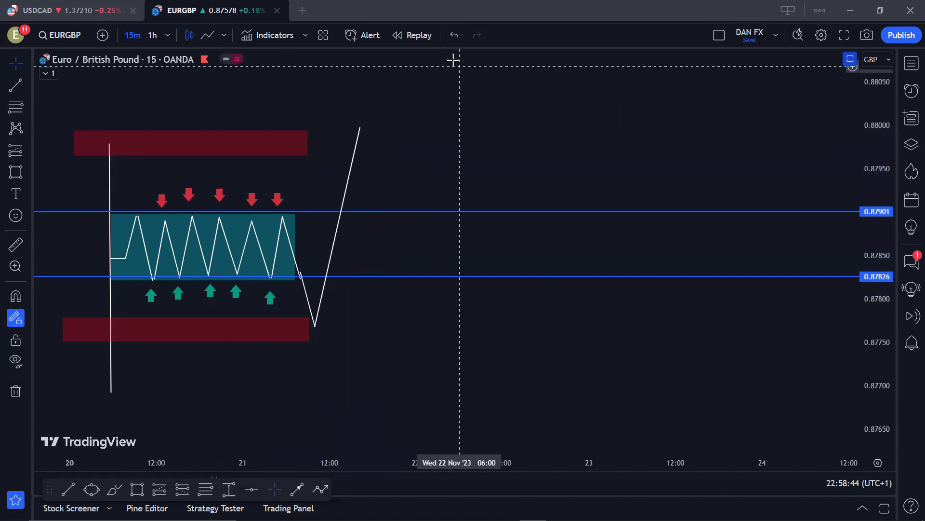
click(454, 35)
- Draw five connected trend lines from the low at about 0.87765, peaking at about 0.87831 and 0.87972 and ending at about 0.88049
key(alt+t)
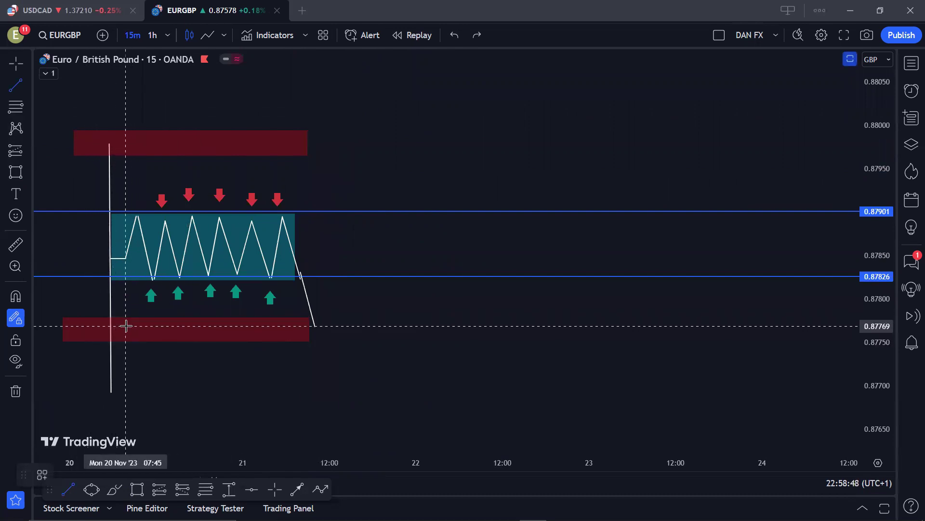
click(315, 326)
click(339, 273)
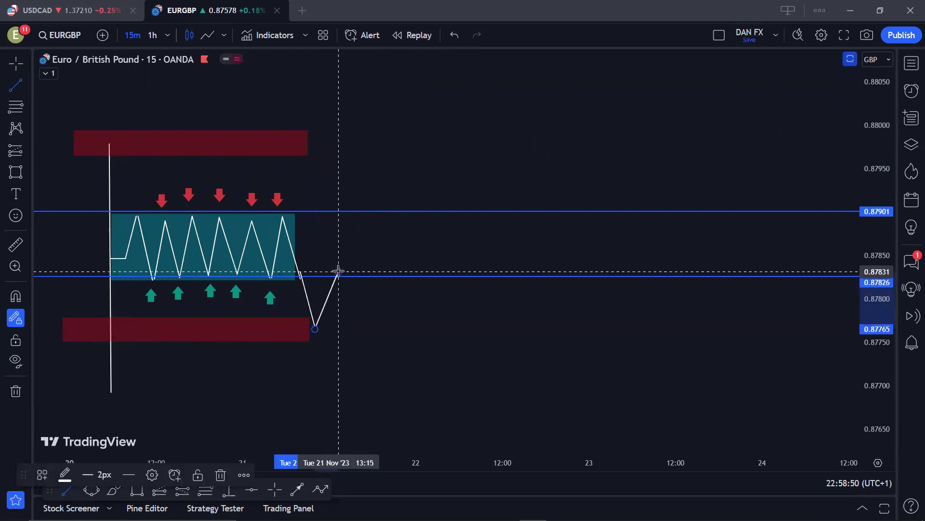
click(355, 300)
click(378, 150)
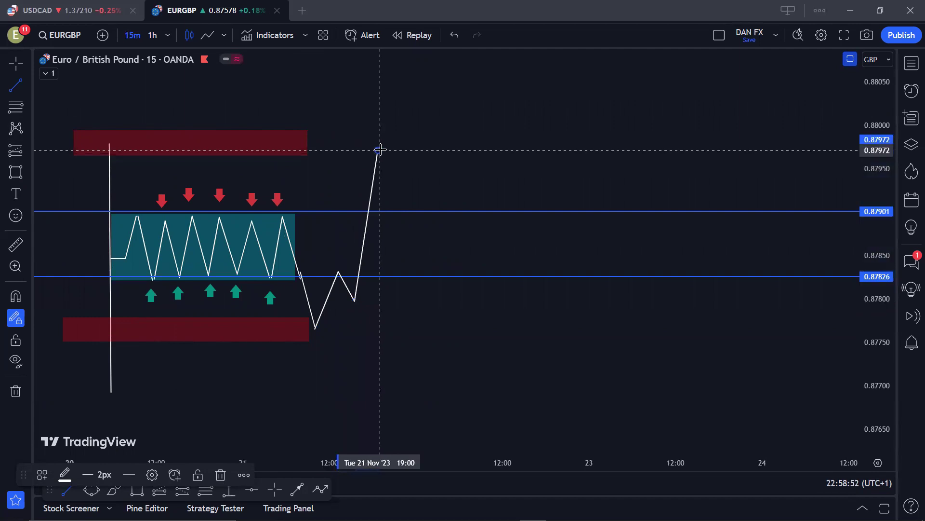
click(394, 168)
click(418, 83)
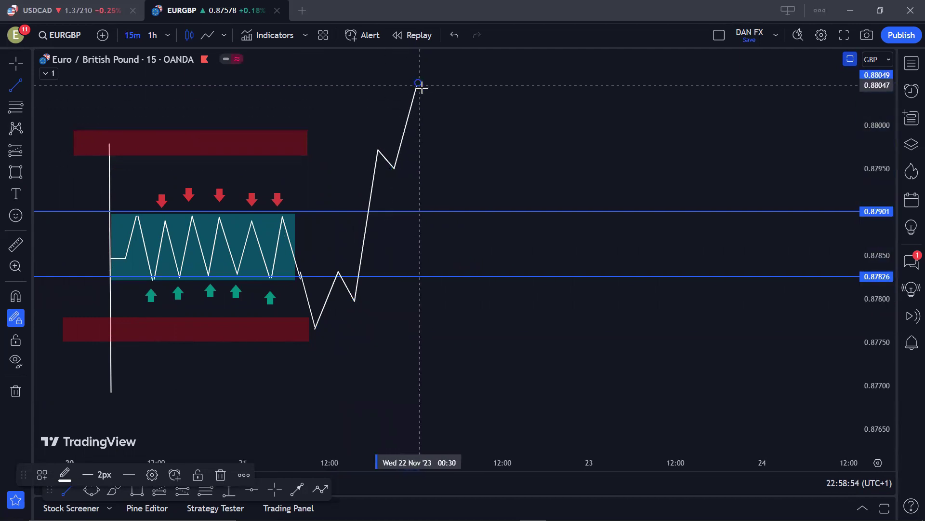
- Extend the path from the 0.88049 peak down to about 0.87982, followed by small zigzag swings ending at about 0.87975
click(428, 141)
key(Escape)
drag(506, 132, 489, 188)
click(15, 86)
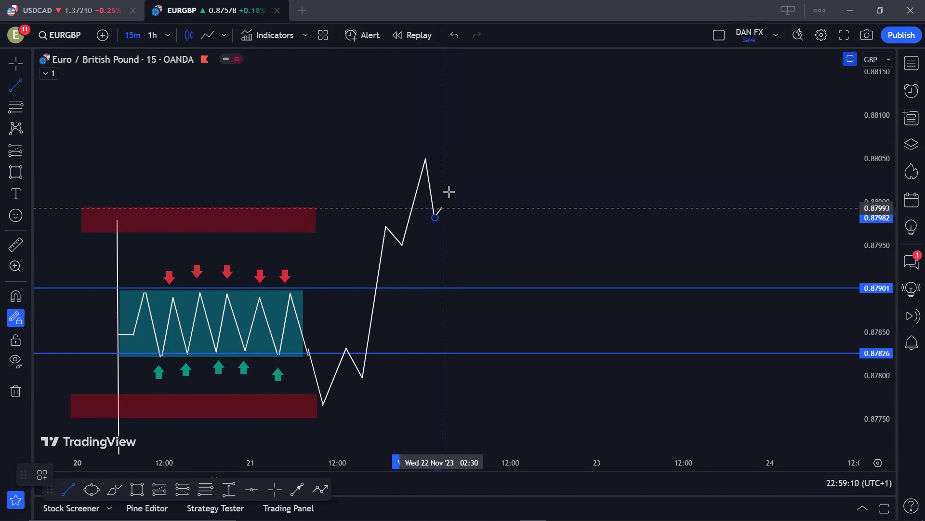
click(445, 196)
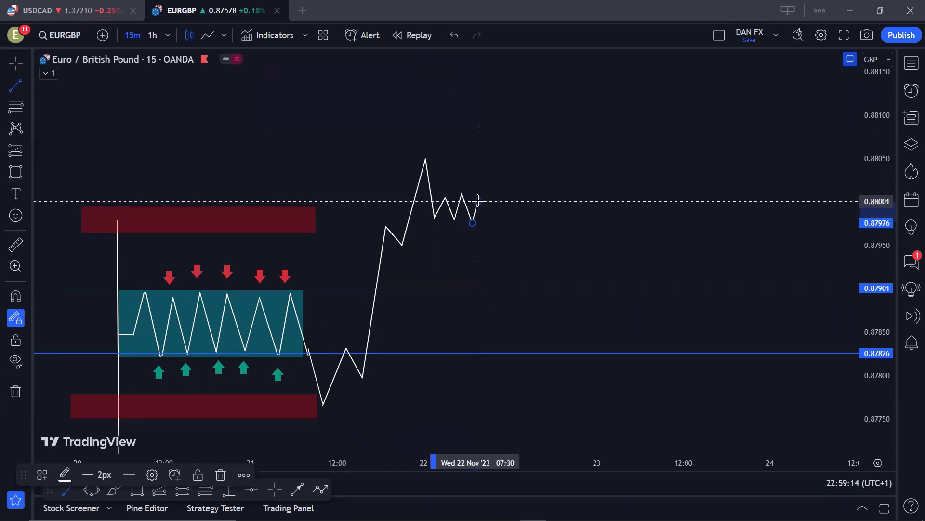
click(496, 175)
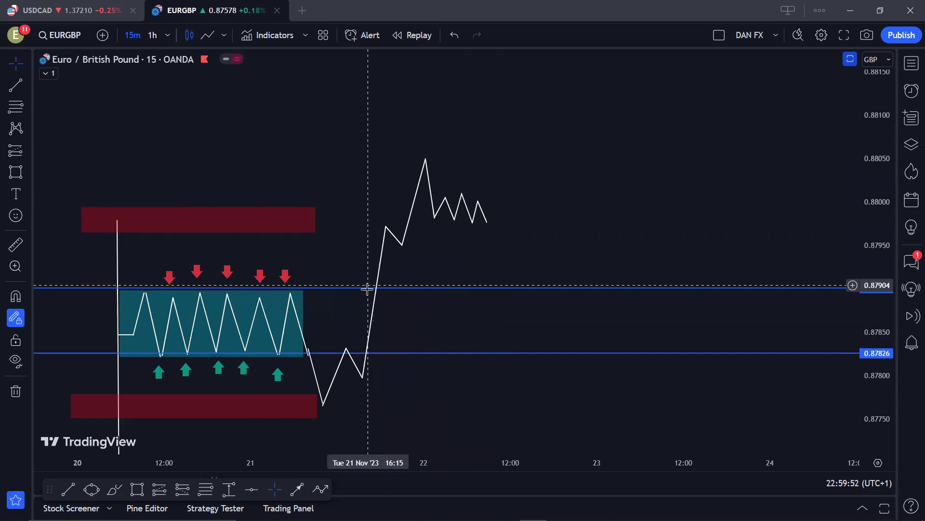
drag(501, 158, 488, 158)
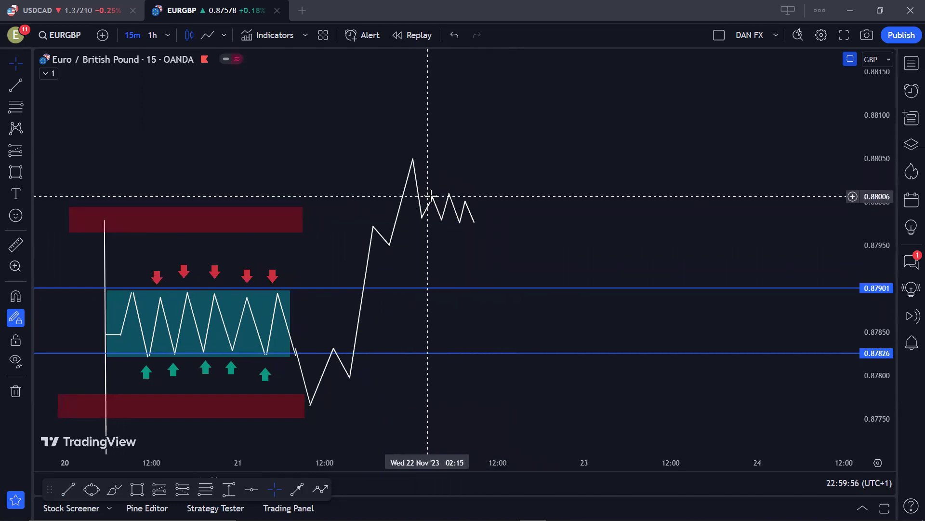
click(68, 489)
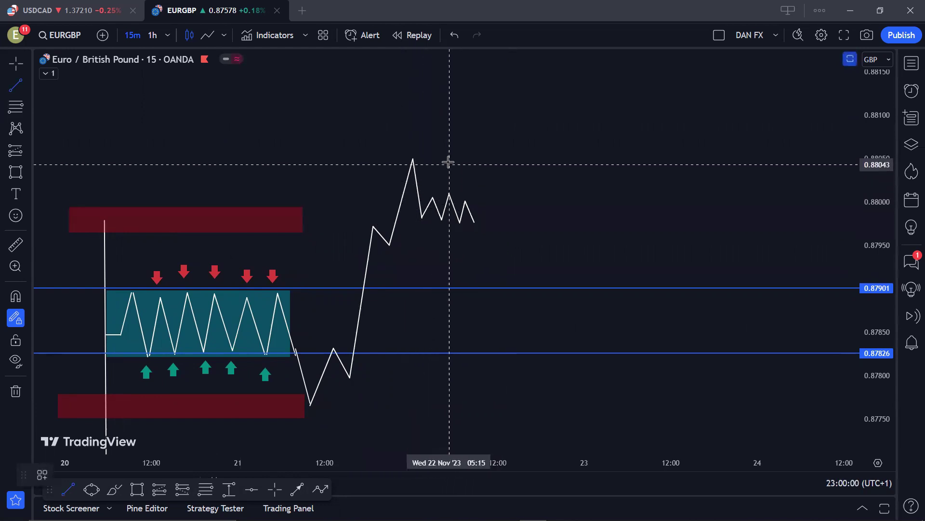
key(Escape)
click(11, 89)
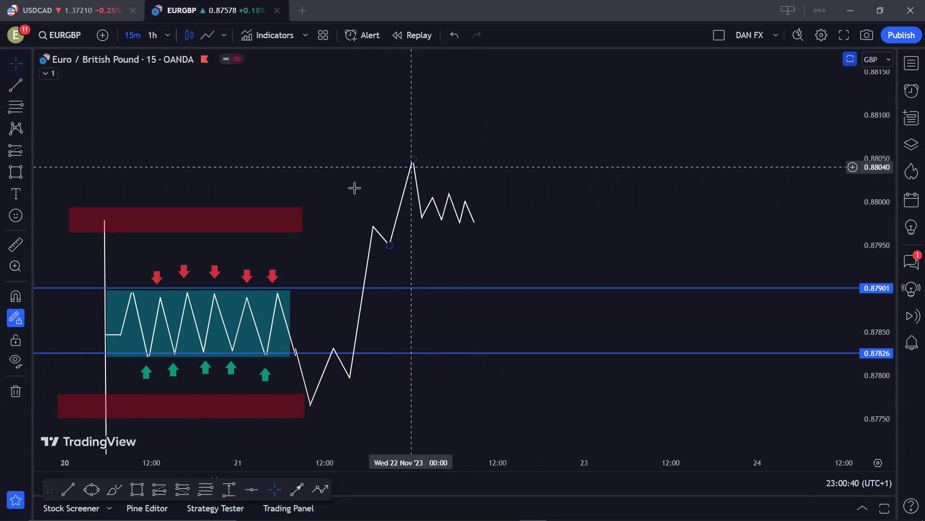
- Draw a trend line from the last small low at about 0.87975 up to about 0.88049, level with the first peak
click(15, 85)
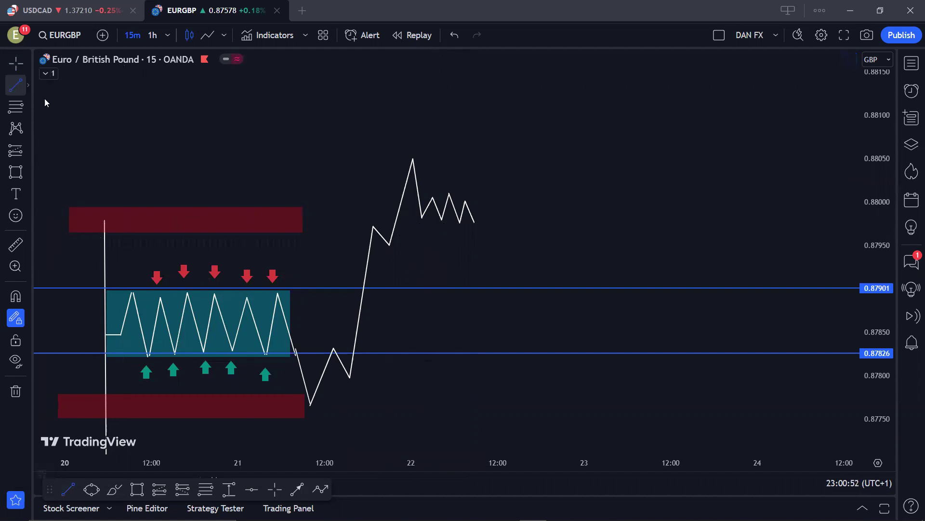
click(475, 222)
click(489, 160)
key(Escape)
drag(540, 181, 481, 186)
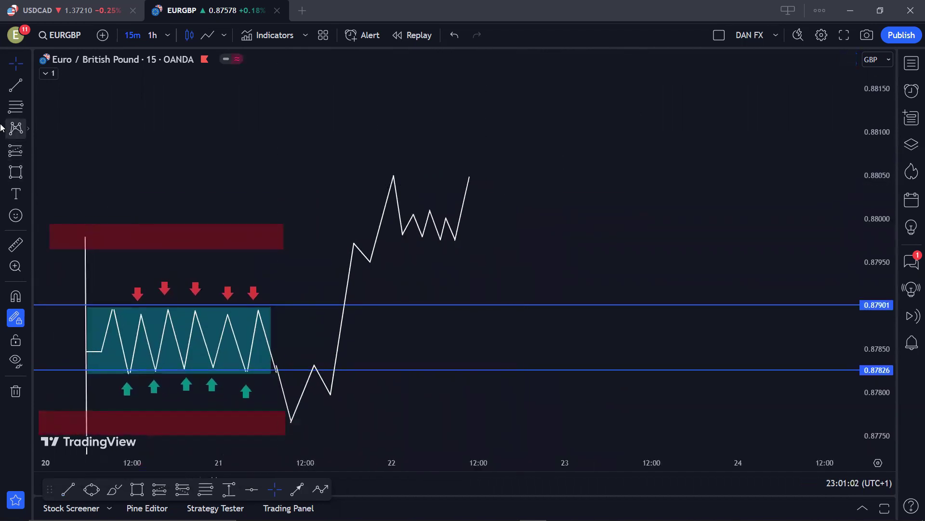
- Draw connected trend lines from the second peak down to about 0.87971, slightly up to 0.87976 and down to about 0.87843
click(9, 88)
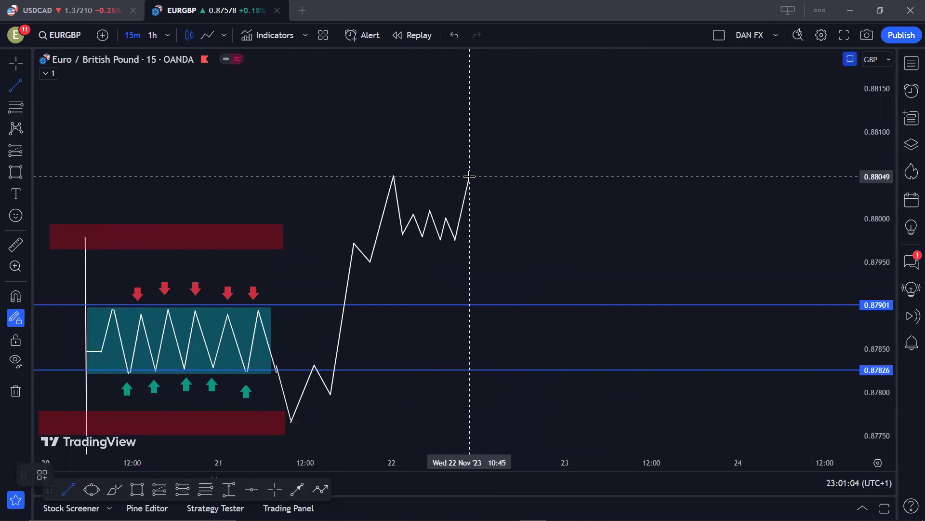
key(Escape)
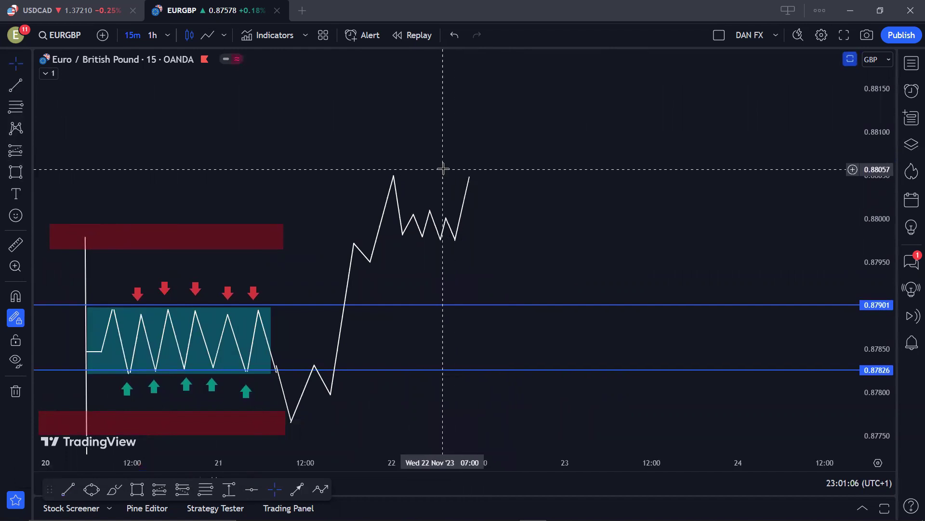
click(16, 86)
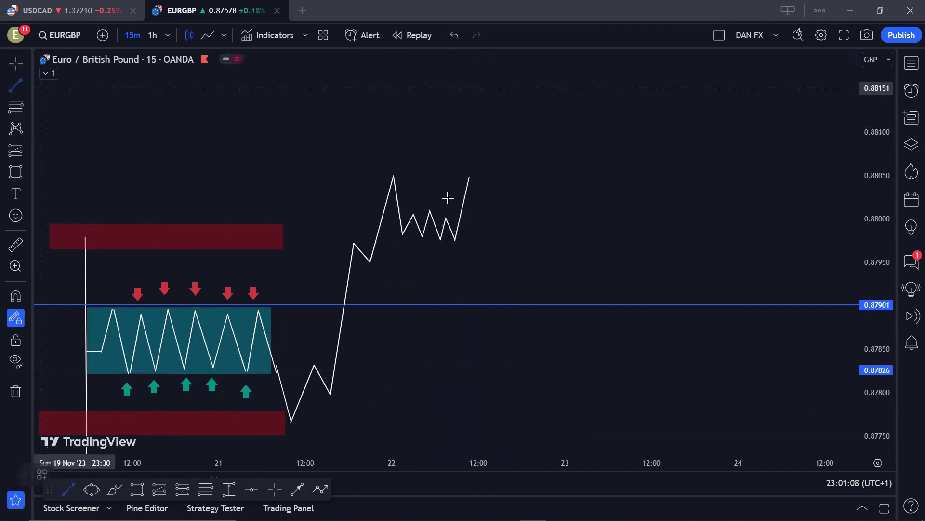
click(472, 177)
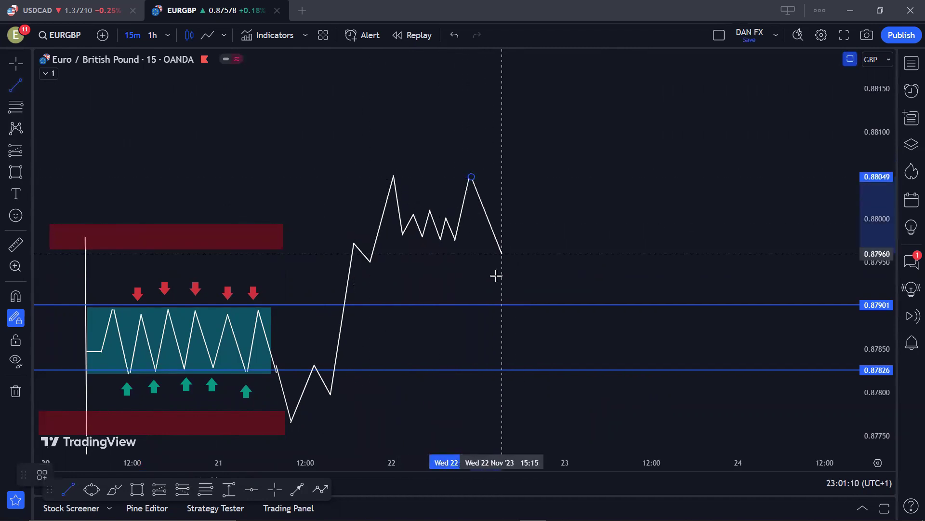
click(481, 243)
click(507, 355)
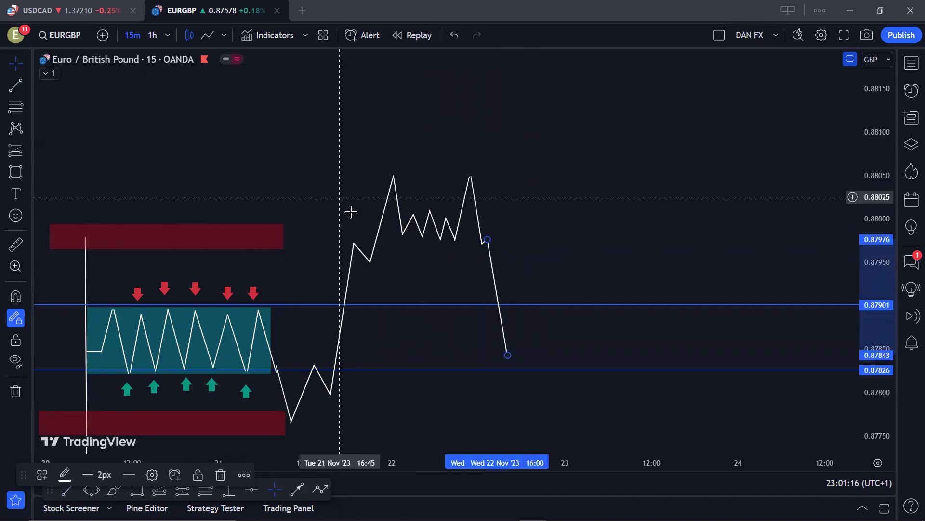
- Try to circle the twin peaks with a freehand Brush stroke, and delete the stroke
click(27, 172)
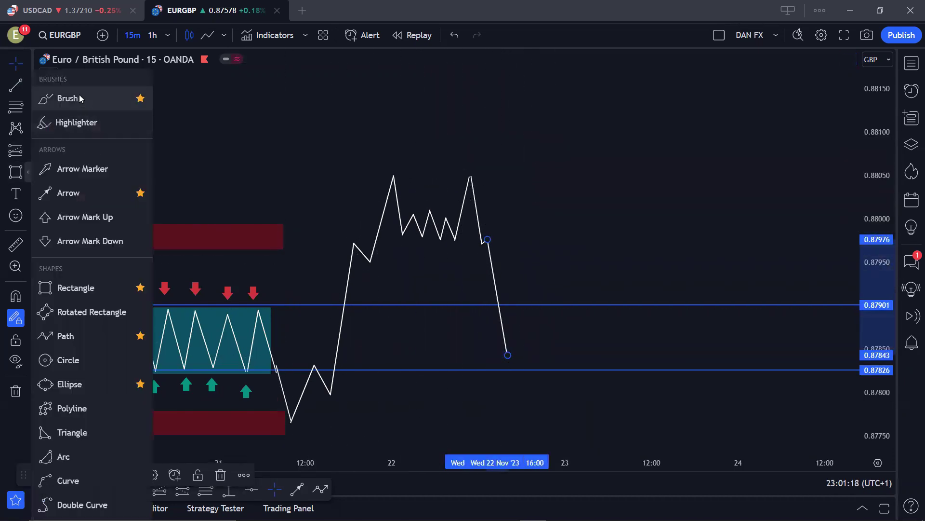
click(67, 96)
mouse_move(337, 181)
mouse_down()
mouse_move(525, 165)
mouse_move(451, 224)
mouse_up()
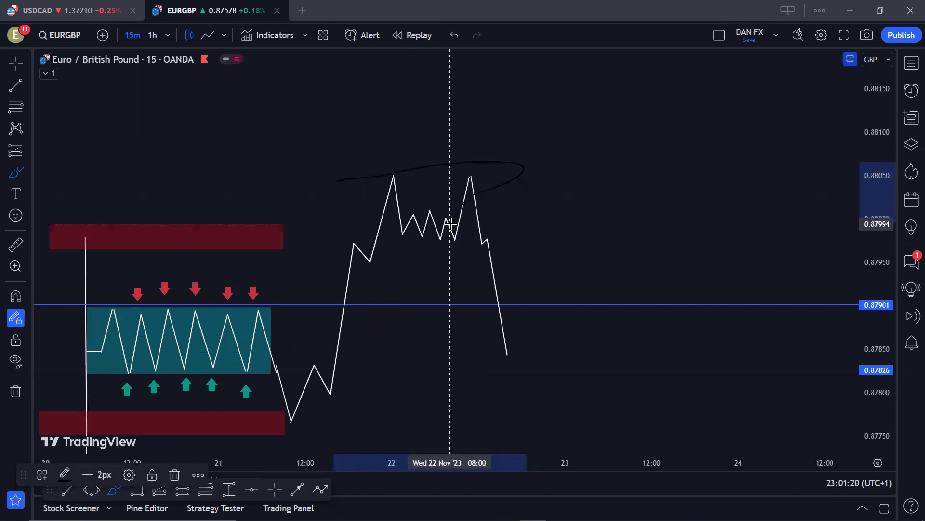
click(175, 475)
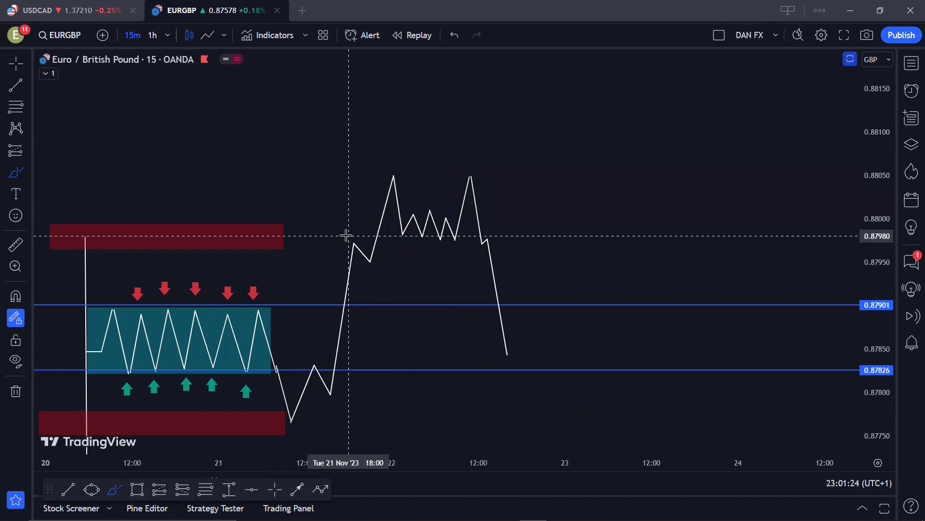
key(Escape)
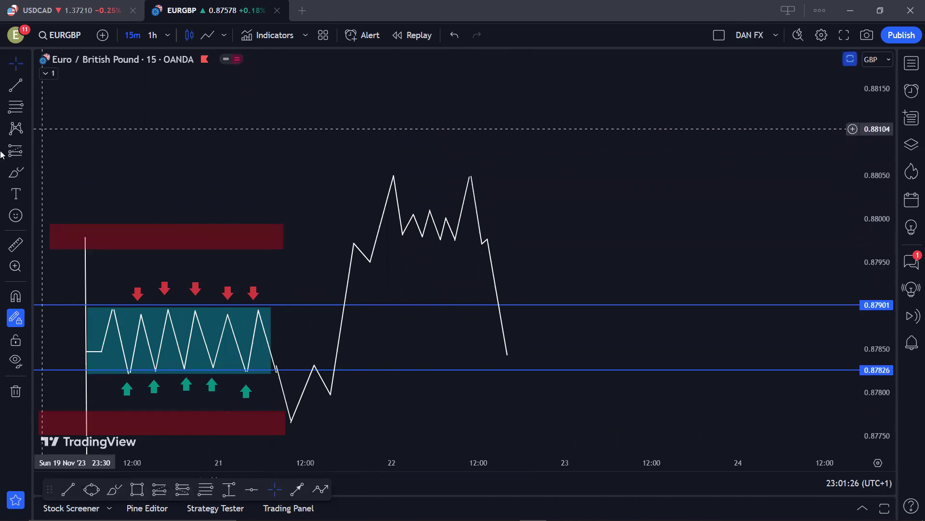
- Try a red rectangle around the twin peaks and the swings between them, from about 0.88060 to 0.87973, and delete it
click(28, 172)
click(60, 288)
drag(367, 167, 493, 243)
key(Escape)
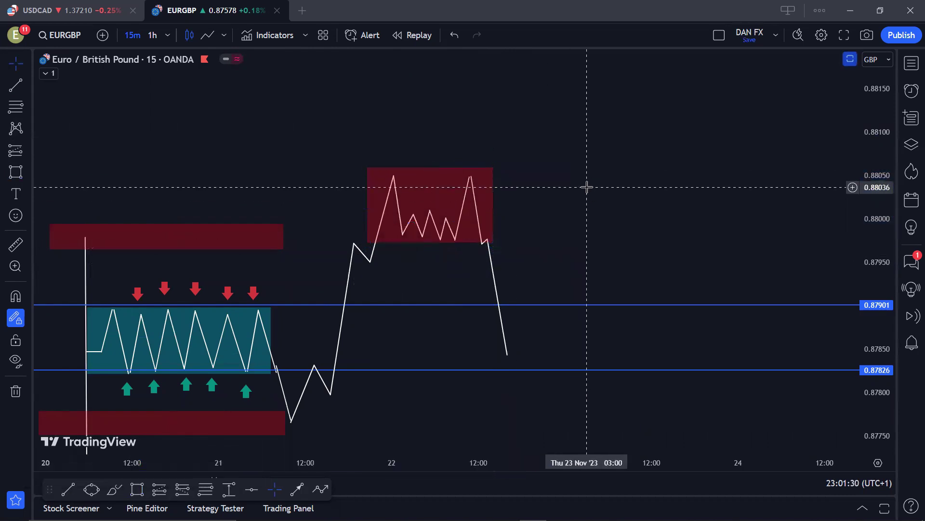
click(455, 181)
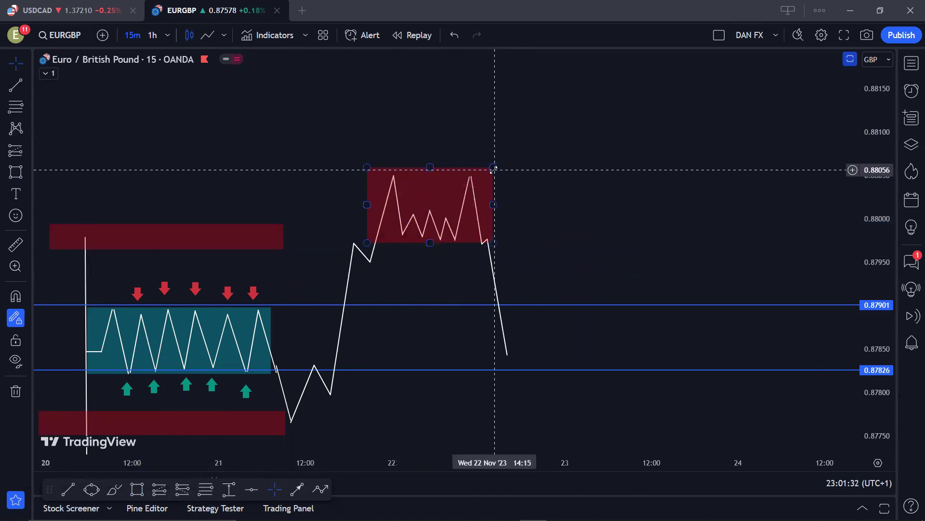
click(482, 246)
click(489, 247)
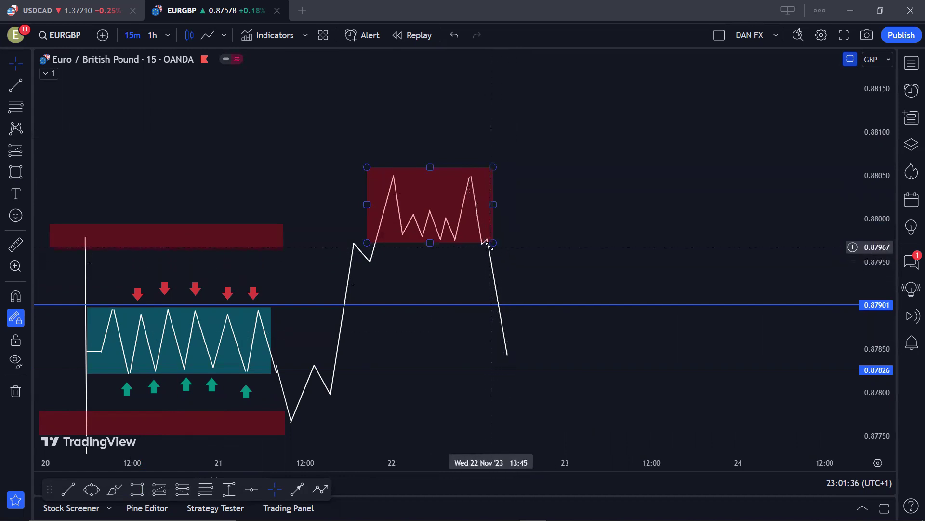
click(492, 168)
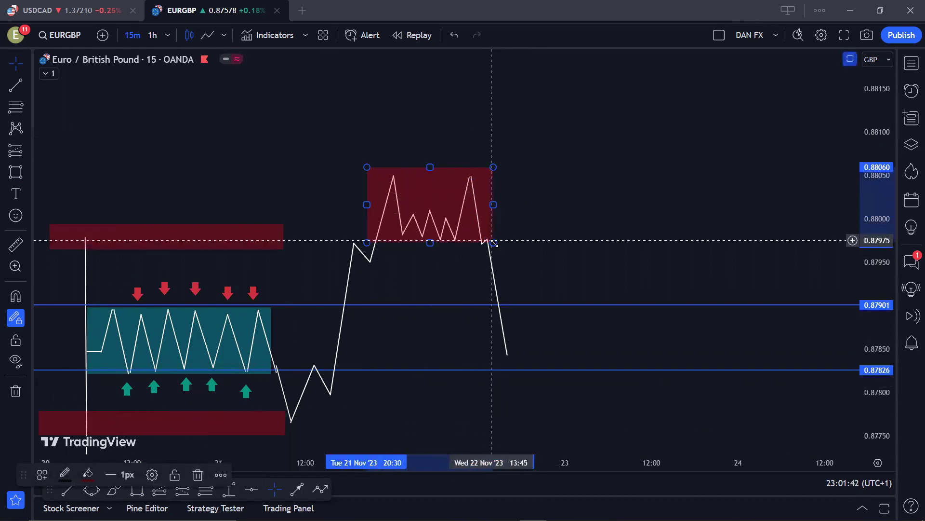
click(197, 475)
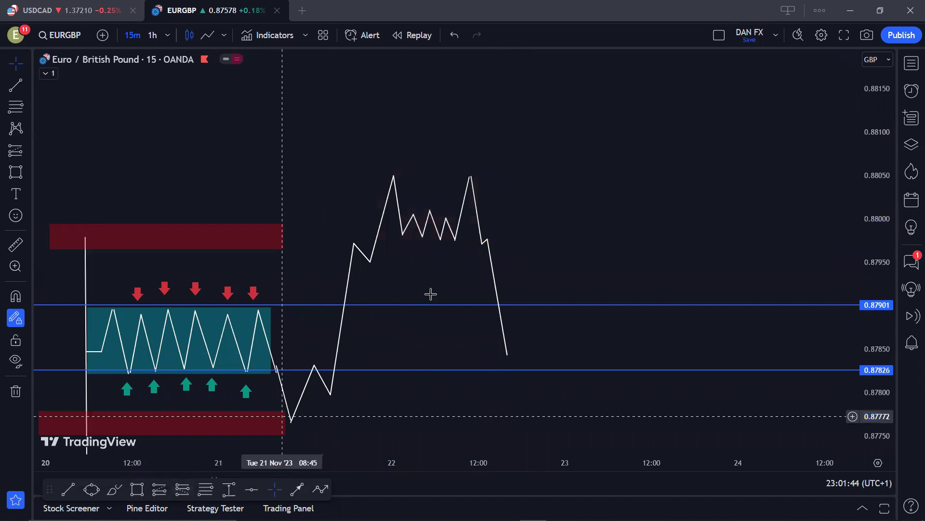
- Try two more red rectangles over the twin peaks, about 0.88061 to 0.87973 and about 0.88058 to 0.87970, and remove both
click(16, 172)
mouse_move(370, 165)
mouse_down()
mouse_move(448, 235)
mouse_move(490, 252)
mouse_move(487, 242)
mouse_up()
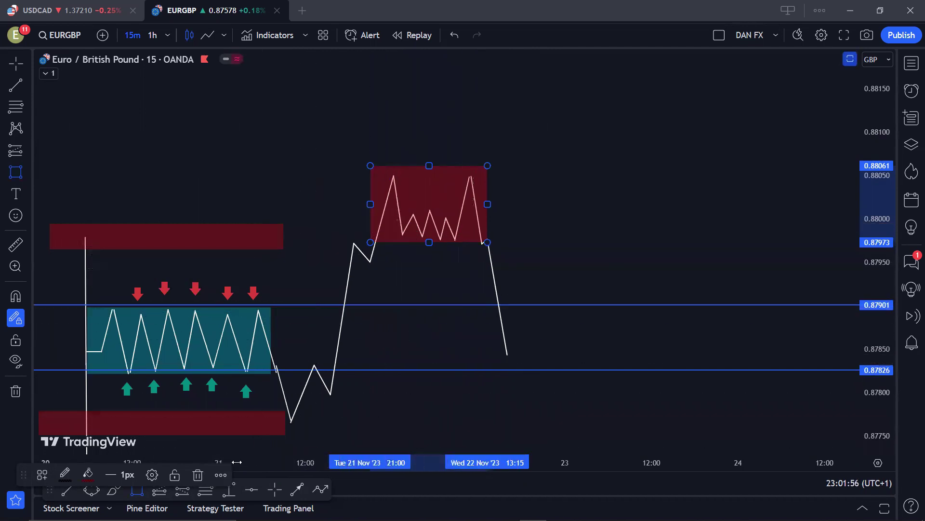
click(198, 477)
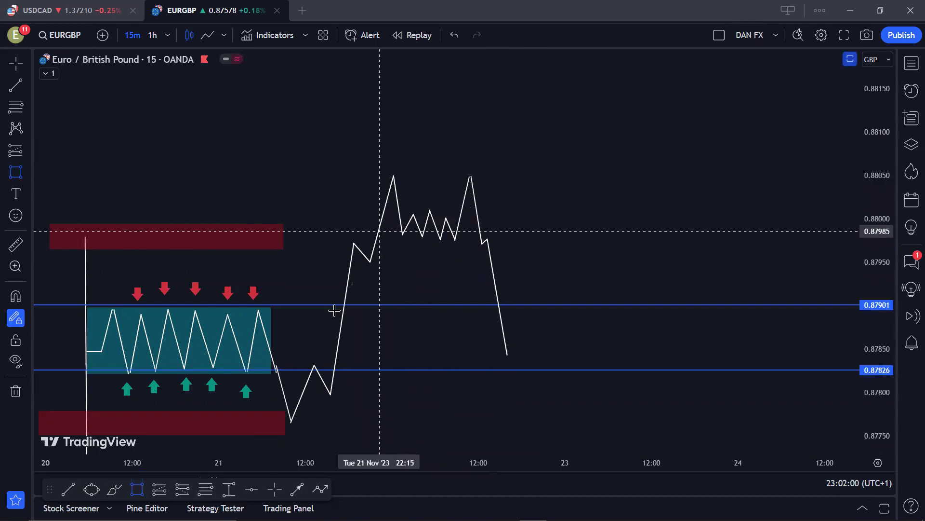
mouse_move(379, 168)
mouse_down()
mouse_move(458, 254)
mouse_move(485, 245)
mouse_up()
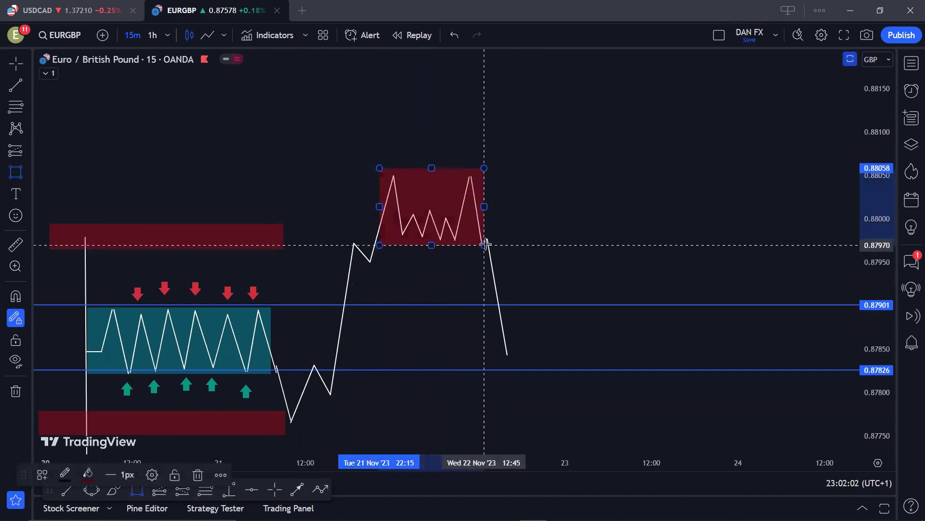
key(Escape)
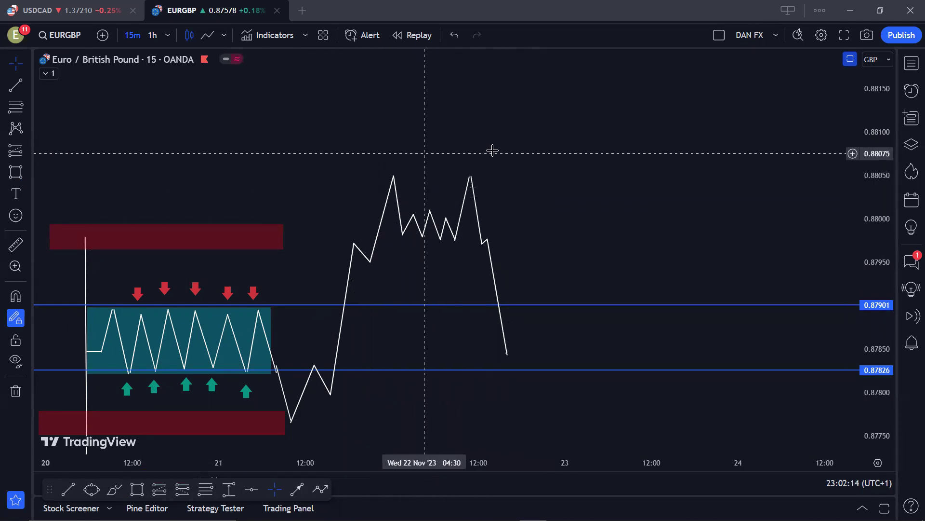
- Extend the decline from about 0.87843 with connected trend lines, retracing up, falling to about 0.87703, bouncing to 0.87722 and ending near 0.87650
drag(602, 207, 641, 130)
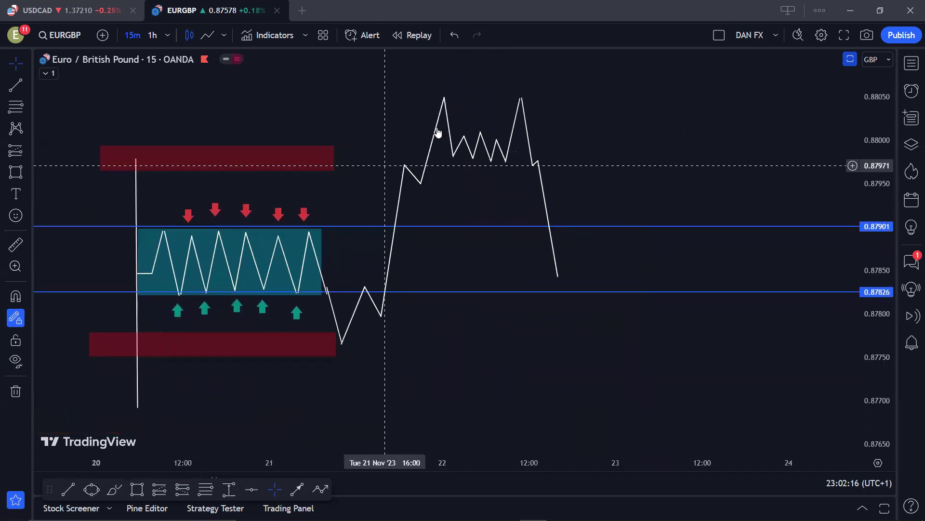
click(15, 85)
click(558, 276)
click(573, 253)
click(607, 399)
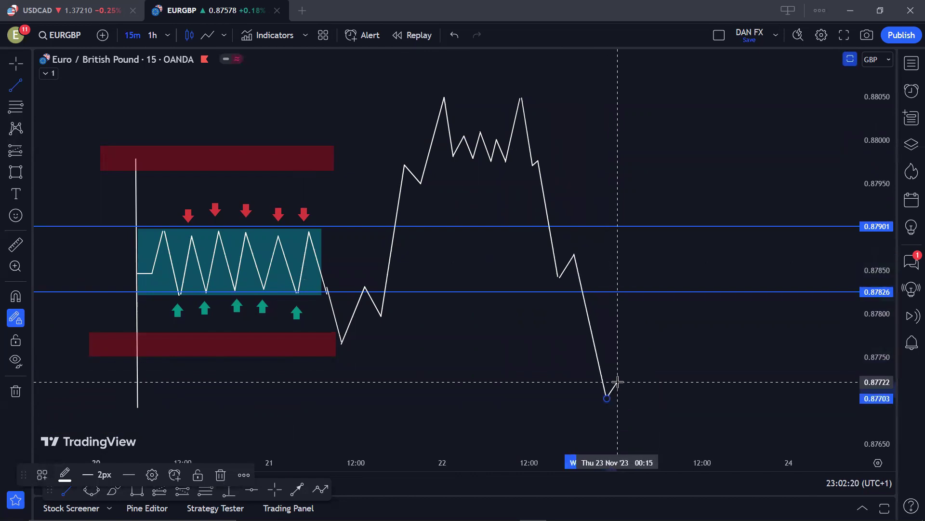
click(619, 382)
mouse_move(644, 374)
mouse_down()
mouse_move(601, 346)
mouse_move(522, 250)
mouse_up()
drag(636, 250, 616, 330)
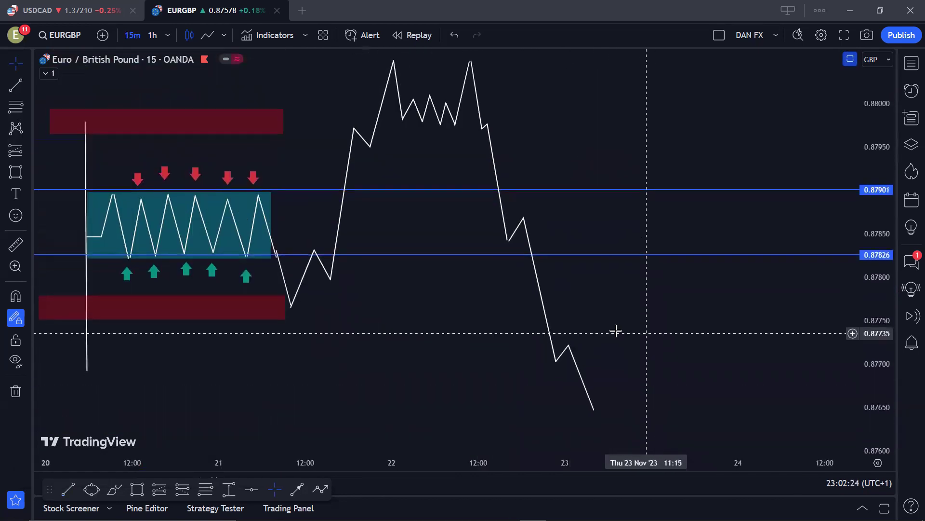
- Continue the path from the latest low with a small bounce, a drop to about 0.87624 and a stepped rise ending at about 0.87751
key(alt+t)
click(596, 403)
click(610, 374)
click(610, 374)
click(630, 424)
click(630, 424)
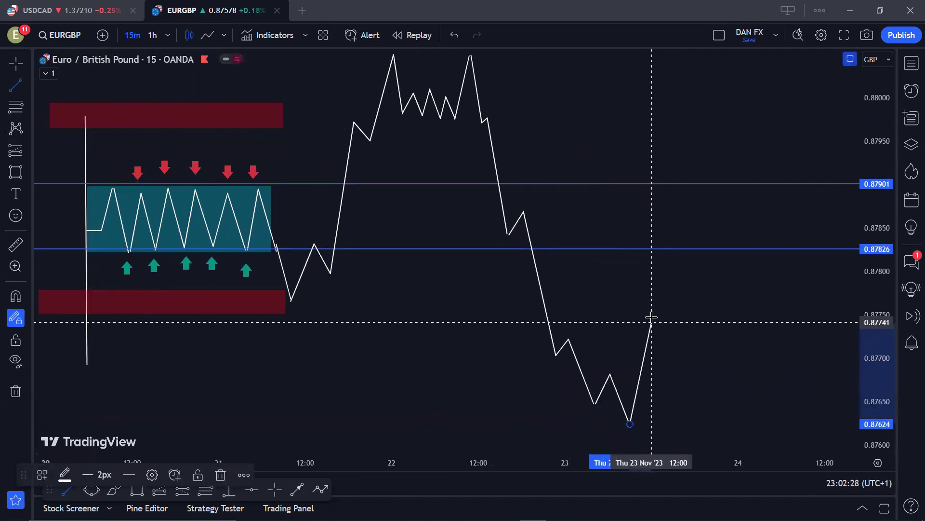
click(651, 318)
click(651, 318)
click(660, 334)
click(660, 334)
click(678, 314)
click(678, 315)
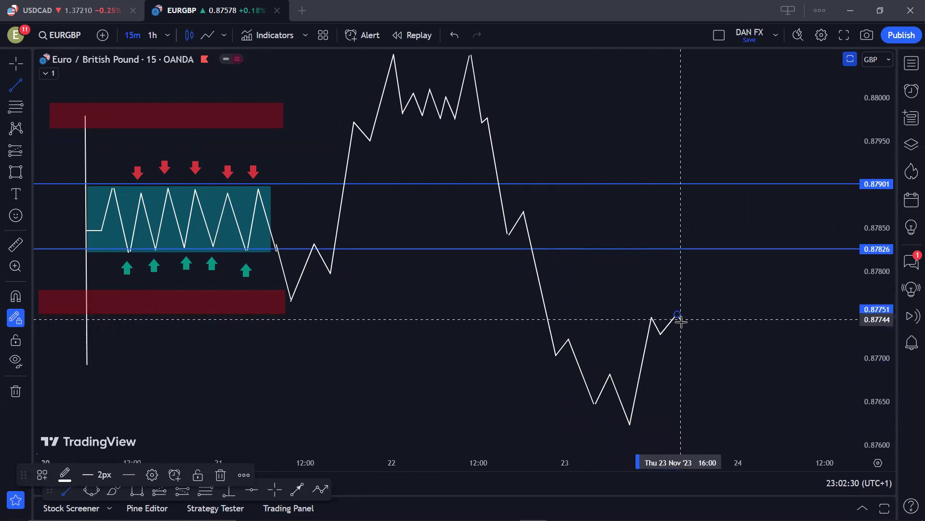
- Extend the path sideways with a trend-line zigzag of repeated swings, reaching about 0.87760 and ending near 0.87706
click(691, 344)
click(690, 343)
click(706, 312)
click(706, 312)
click(730, 353)
click(730, 353)
click(743, 313)
click(744, 312)
click(767, 354)
click(767, 354)
click(783, 306)
click(783, 306)
click(812, 352)
click(16, 62)
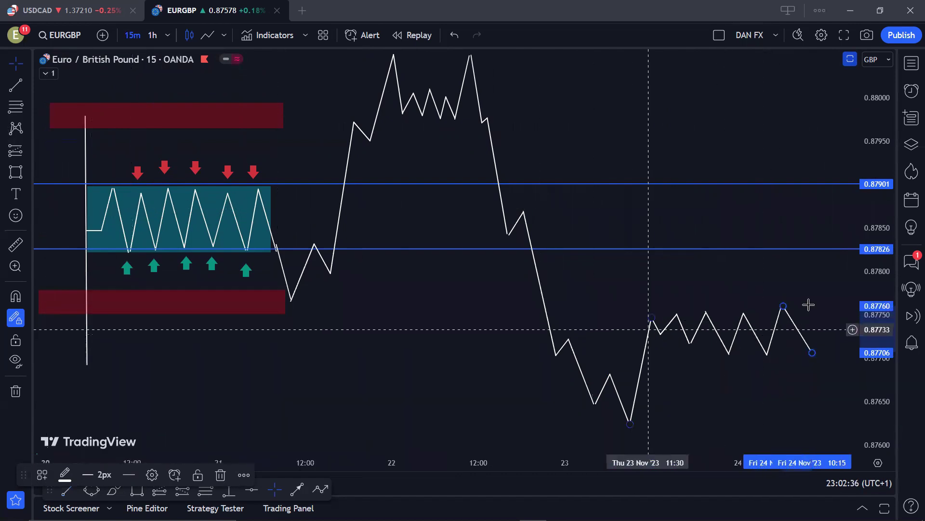
- Draw a rectangle over the new sideways zigzag from about 0.87770 to 0.87701 and set its fill to teal
click(16, 172)
drag(659, 297, 732, 328)
drag(802, 365, 827, 358)
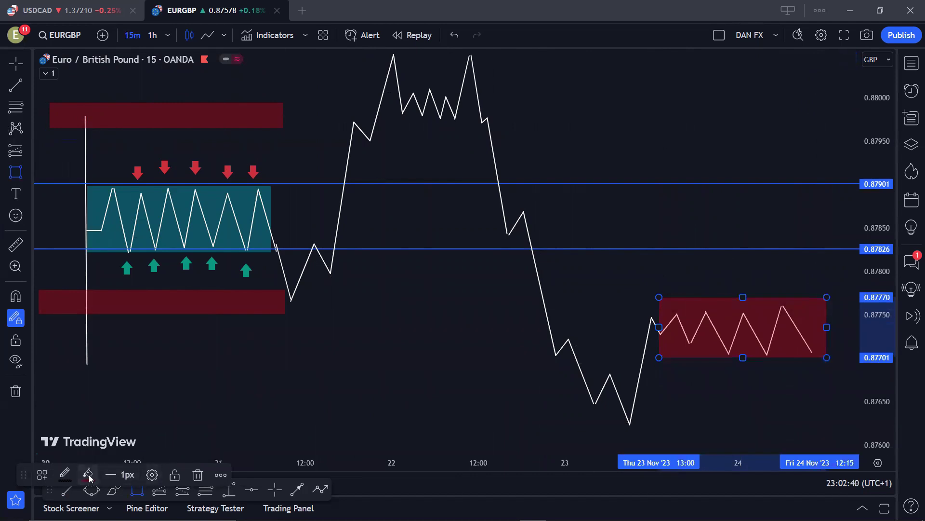
click(88, 475)
click(157, 472)
click(430, 312)
drag(430, 312, 436, 375)
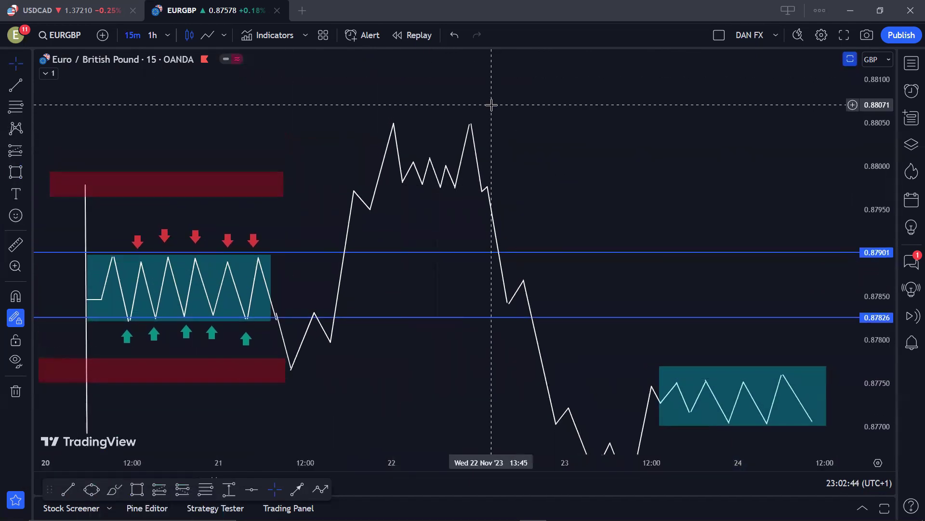
scroll(552, 148, down, 1)
drag(609, 161, 568, 101)
drag(616, 120, 609, 175)
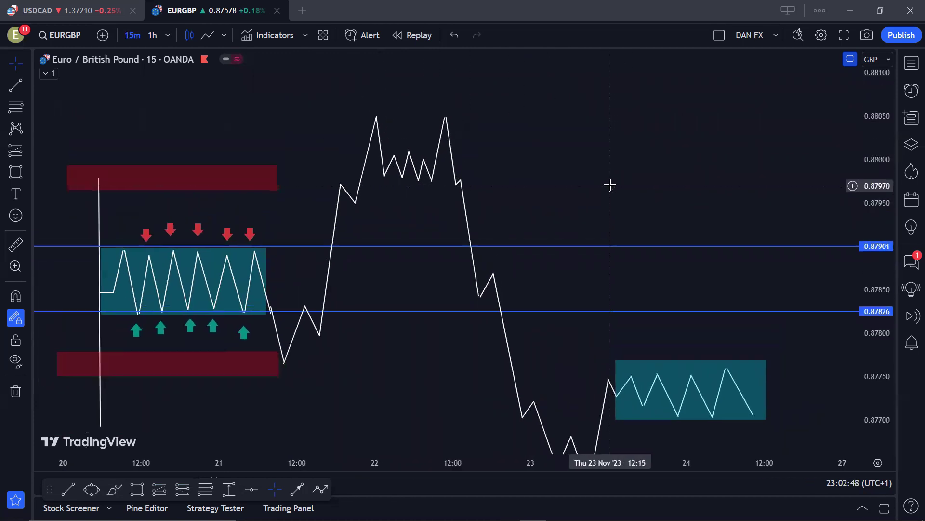
drag(509, 173, 538, 143)
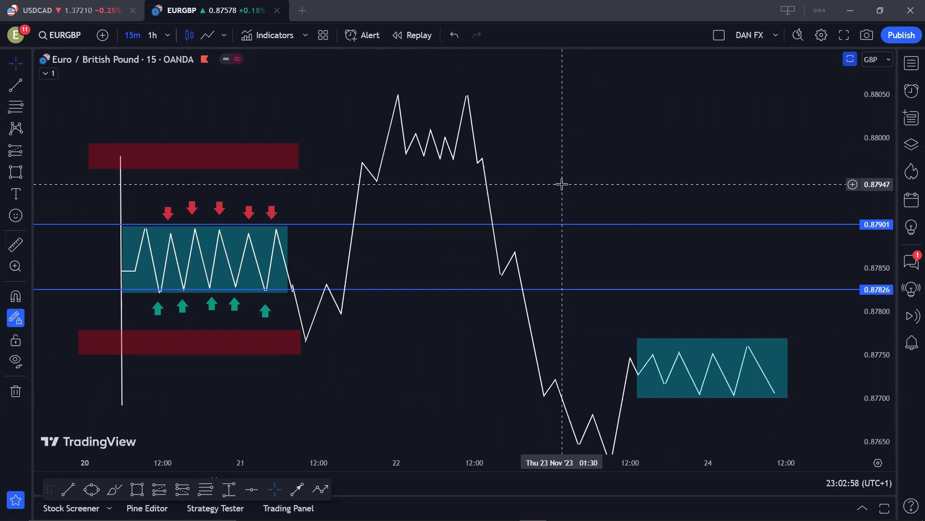
drag(573, 186, 562, 244)
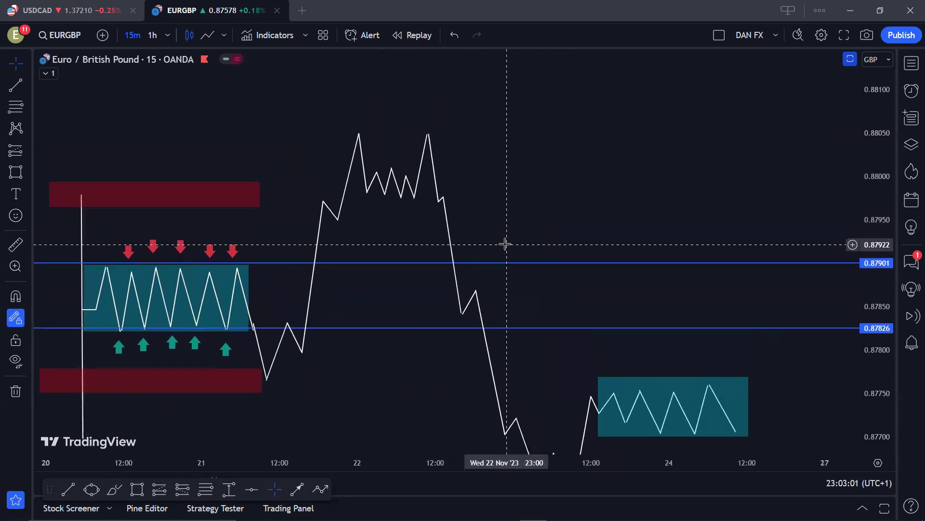
- Mark the second peak with a short crossing trend line, about 0.88045 to 0.88017, and the lowest low with another, about 0.87672 to 0.87638
click(12, 87)
click(91, 84)
click(449, 138)
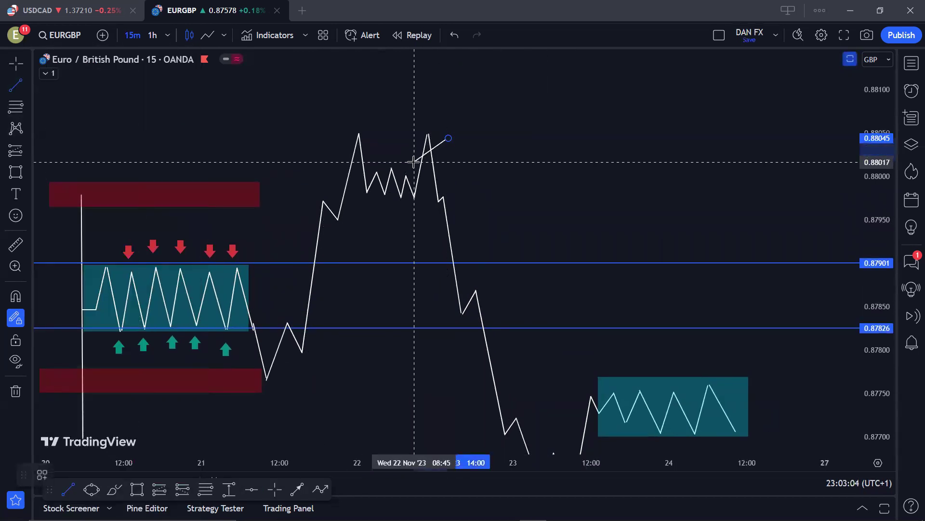
click(414, 162)
key(Escape)
drag(529, 337, 527, 208)
click(16, 85)
click(564, 333)
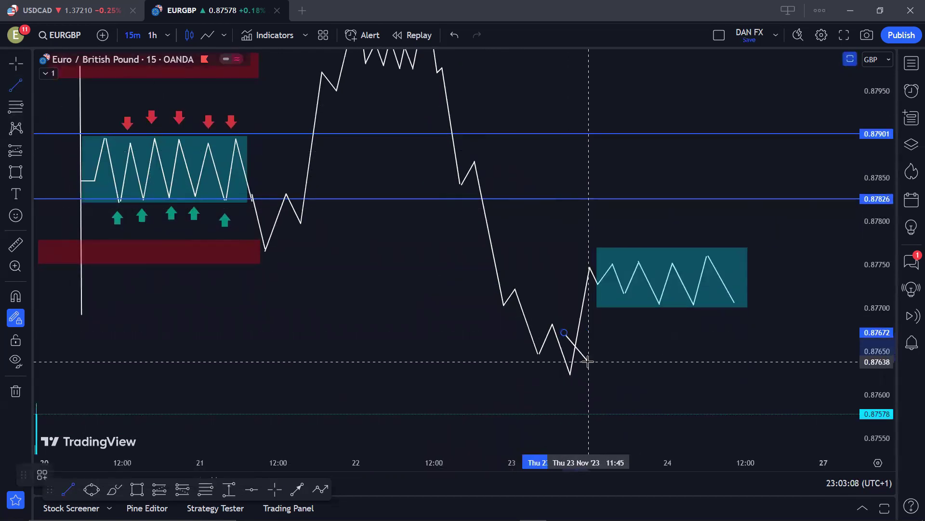
click(589, 362)
- Try marking the second peak with a rectangle, the last one spanning about 0.88053 to 0.87970, and discard each attempt
drag(425, 292, 439, 386)
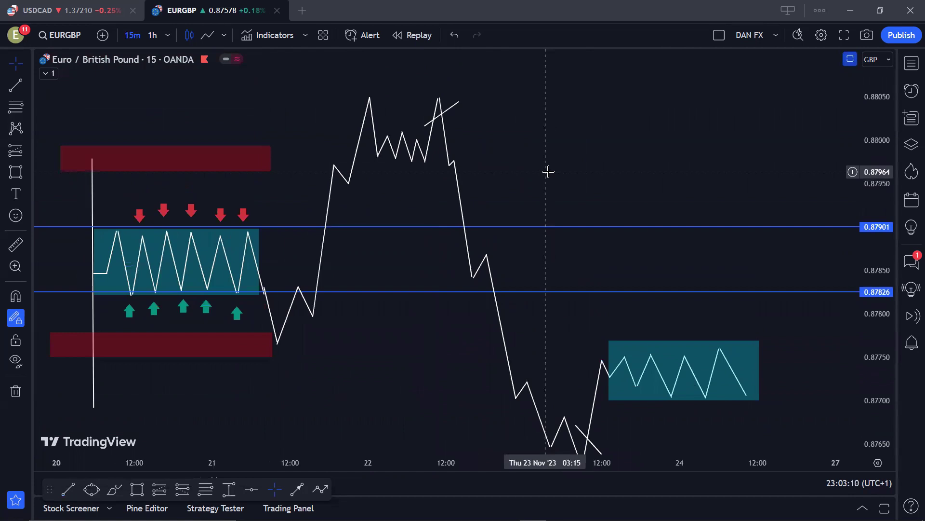
drag(546, 171, 629, 244)
scroll(571, 204, up, 2)
scroll(569, 203, down, 3)
drag(687, 185, 529, 111)
click(16, 172)
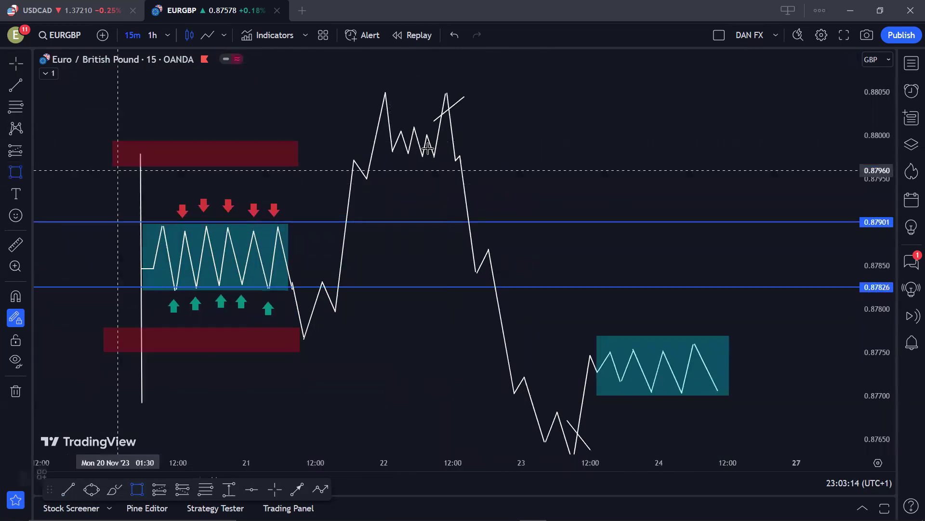
mouse_move(435, 86)
mouse_down()
mouse_move(460, 165)
mouse_move(587, 254)
mouse_up()
key(Escape)
scroll(572, 246, up, 2)
click(15, 172)
drag(433, 193, 477, 265)
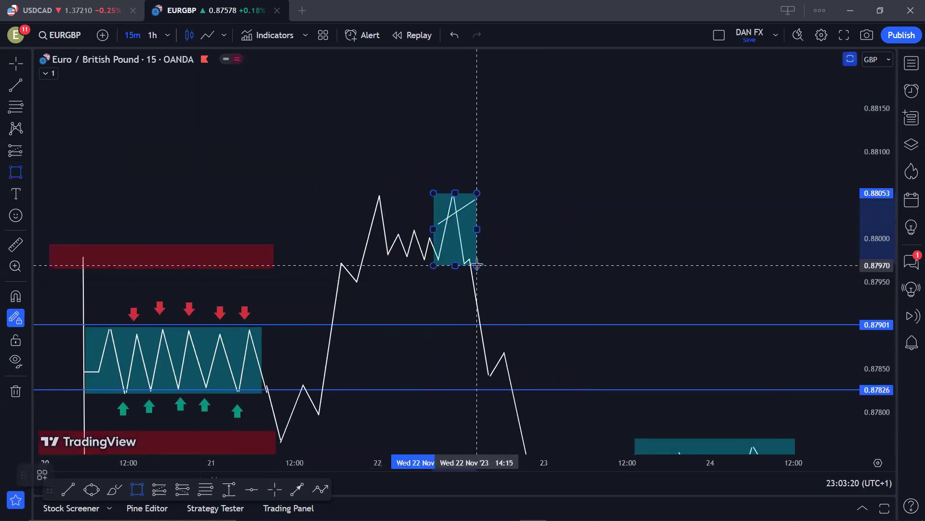
key(Escape)
- In empty space above the diagram, draw a flat line near 0.88318 rising to about 0.88435, and box the flat part from about 0.88364 to 0.88283
drag(580, 122, 580, 301)
drag(400, 136, 400, 271)
click(16, 85)
click(67, 276)
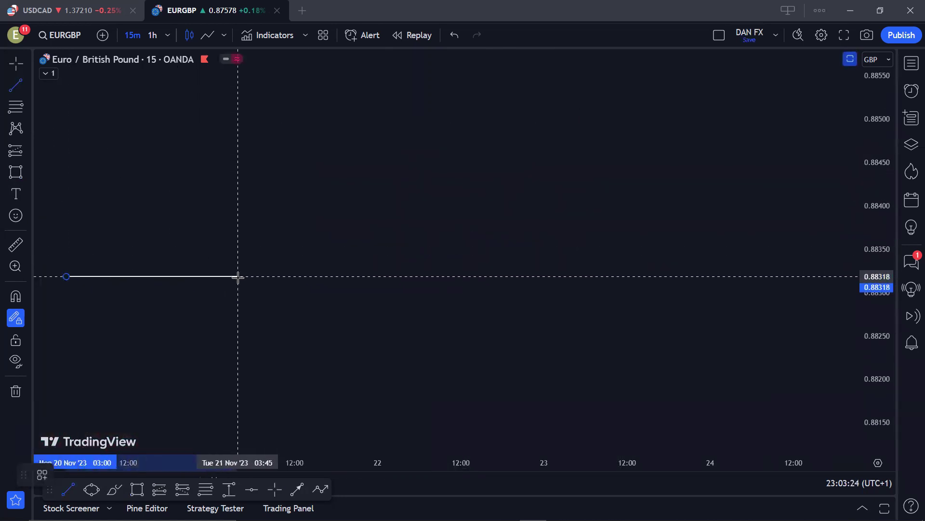
click(236, 277)
click(236, 278)
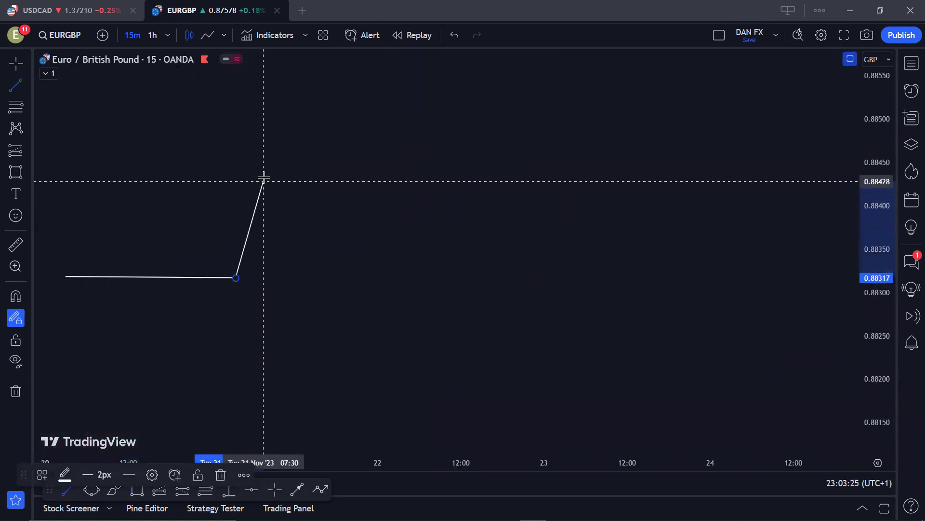
click(14, 172)
drag(50, 237, 240, 306)
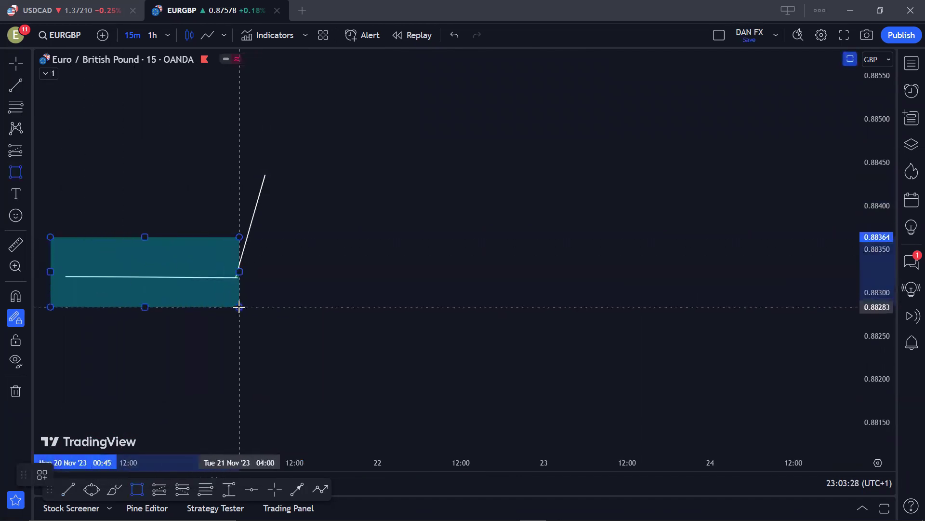
- Continue the rise with a small pullback and a peak at about 0.88515, followed by a tight zigzag between about 0.88475 and 0.88456
click(15, 85)
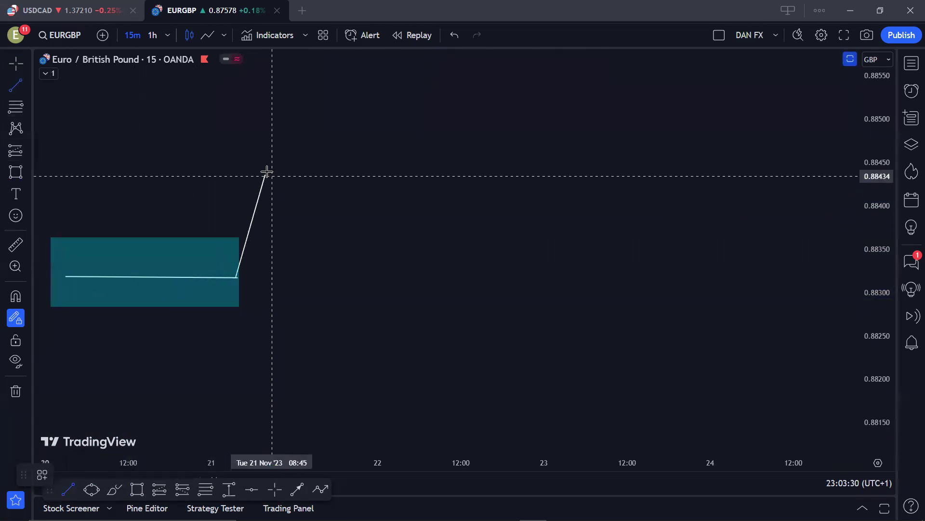
click(276, 189)
click(303, 107)
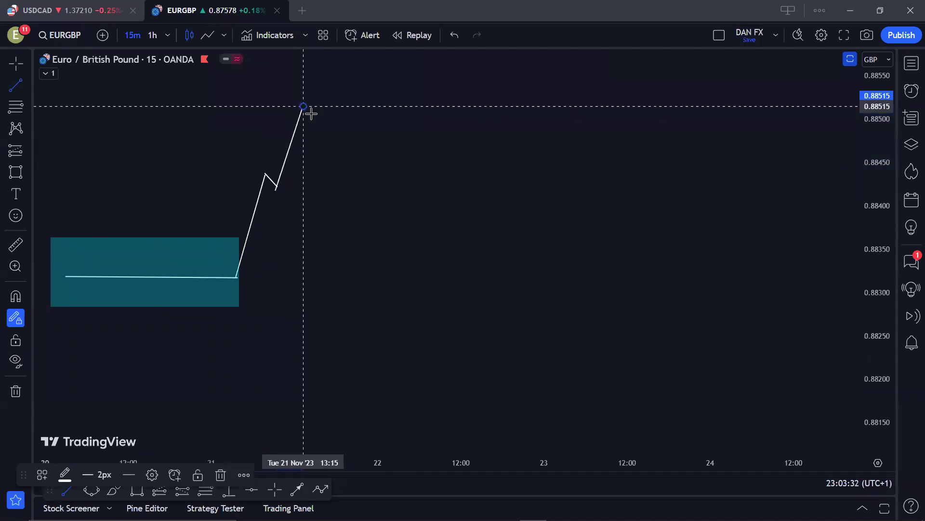
click(315, 157)
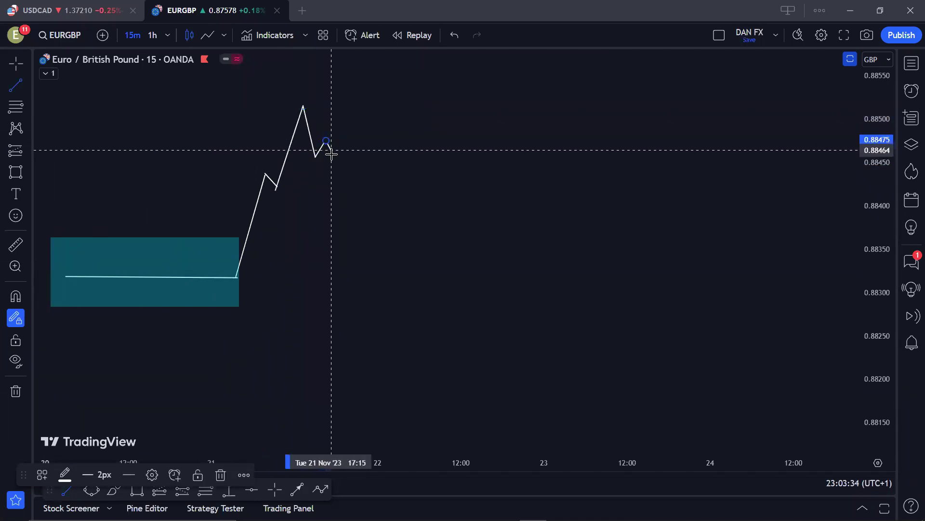
click(340, 143)
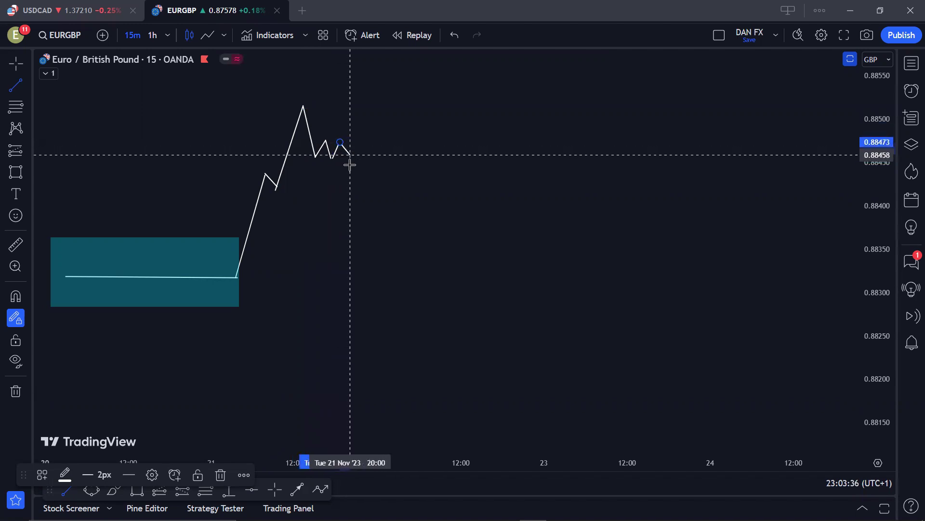
click(358, 145)
click(358, 144)
click(366, 157)
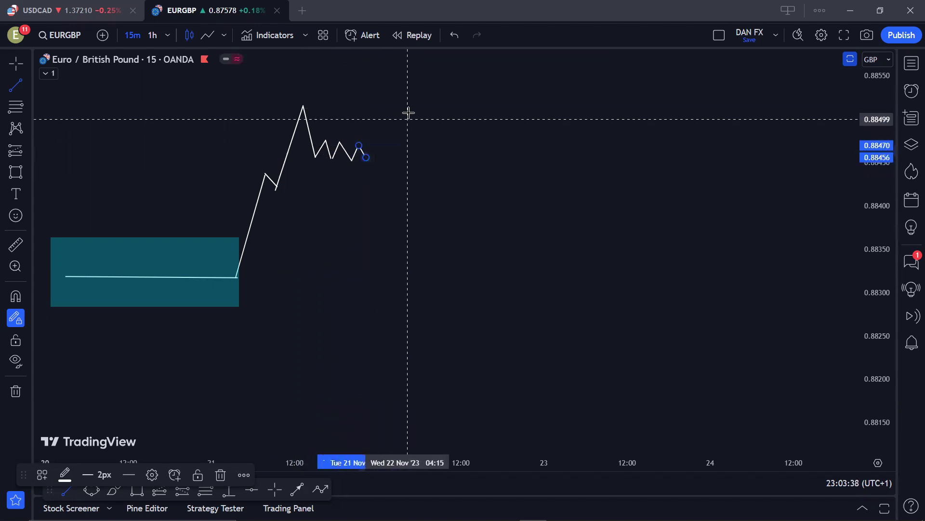
key(Escape)
drag(406, 123, 412, 135)
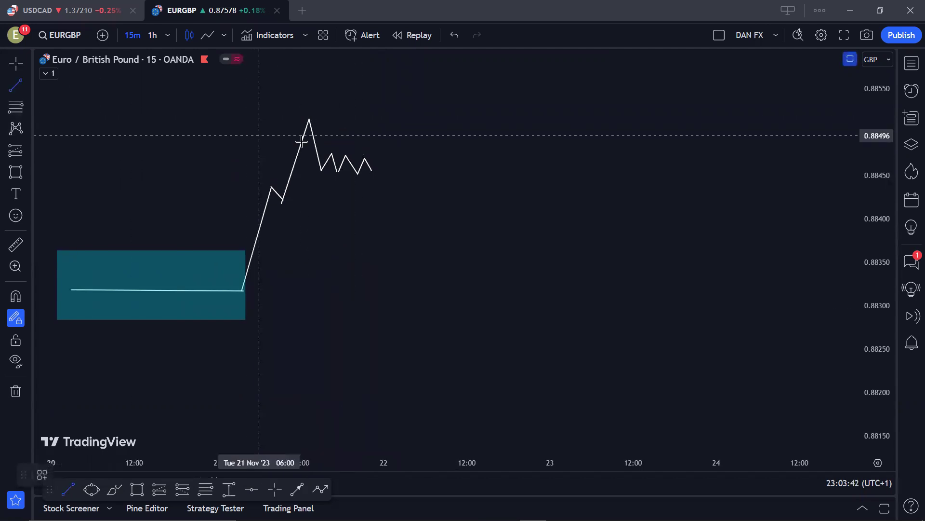
- Draw a steep drop from the end of the tight zigzag at about 0.88460 to about 0.88263, below the teal range
click(373, 173)
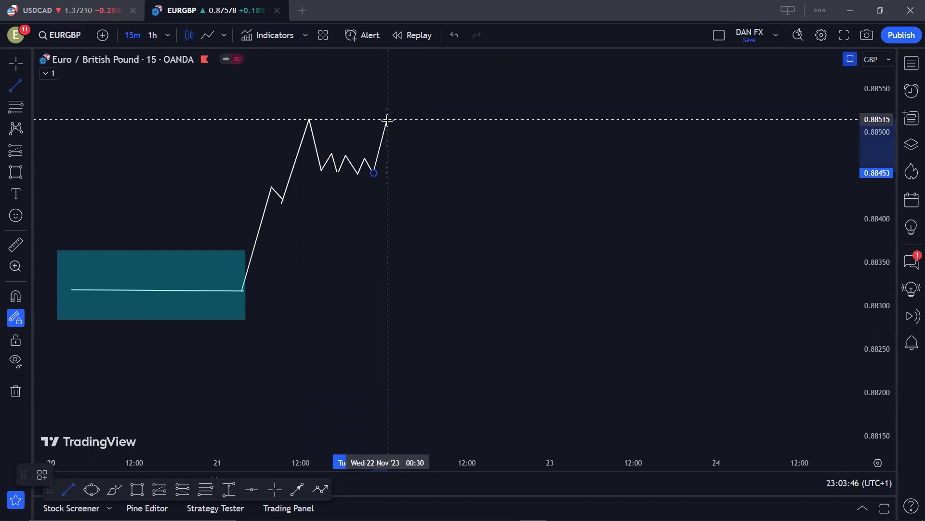
key(Escape)
click(25, 93)
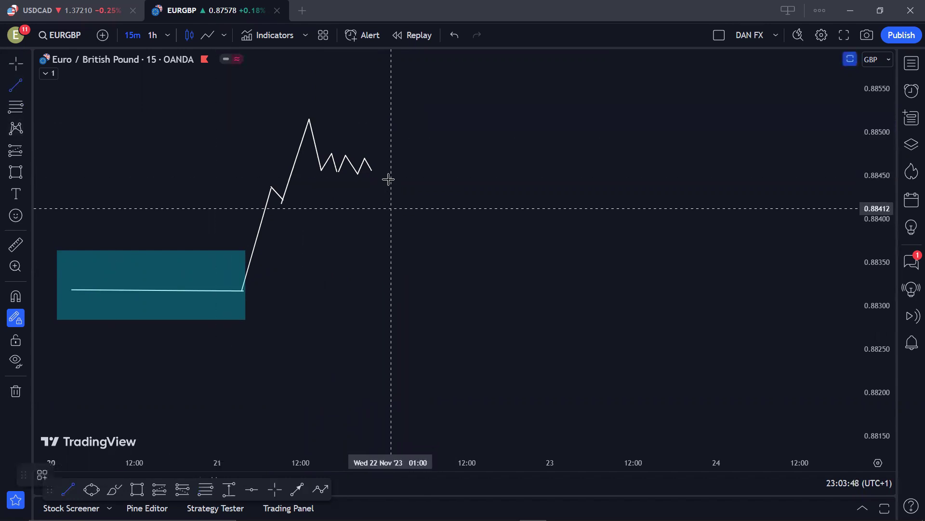
click(373, 166)
click(394, 336)
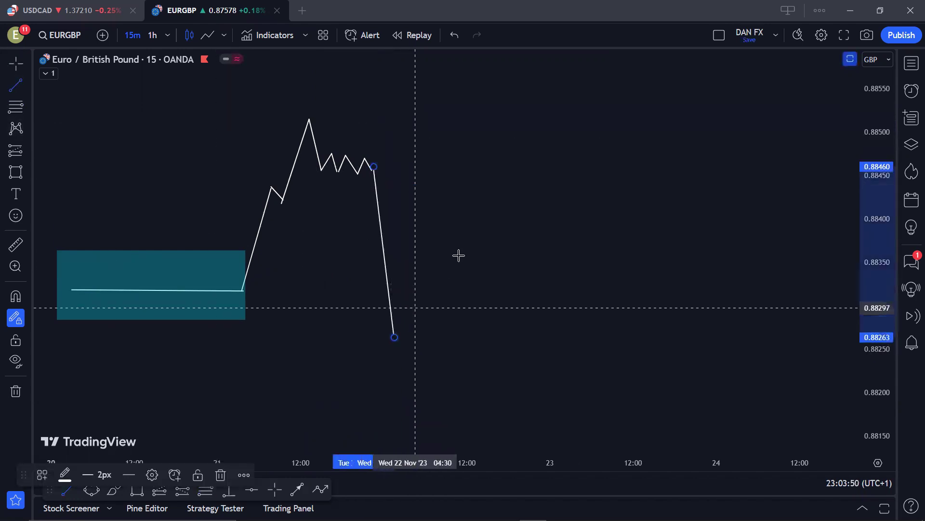
click(473, 238)
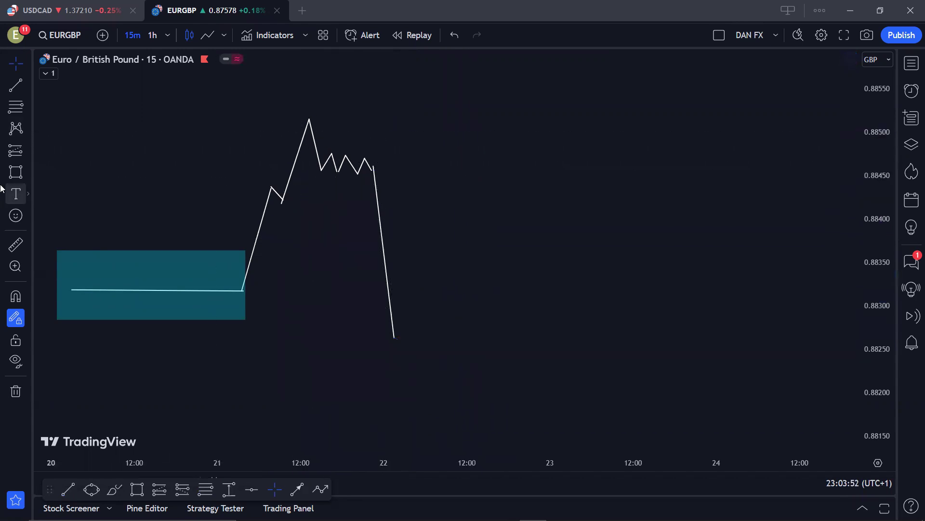
- Try a freehand brush scribble just above the new peak and undo it
click(27, 193)
click(27, 172)
click(67, 98)
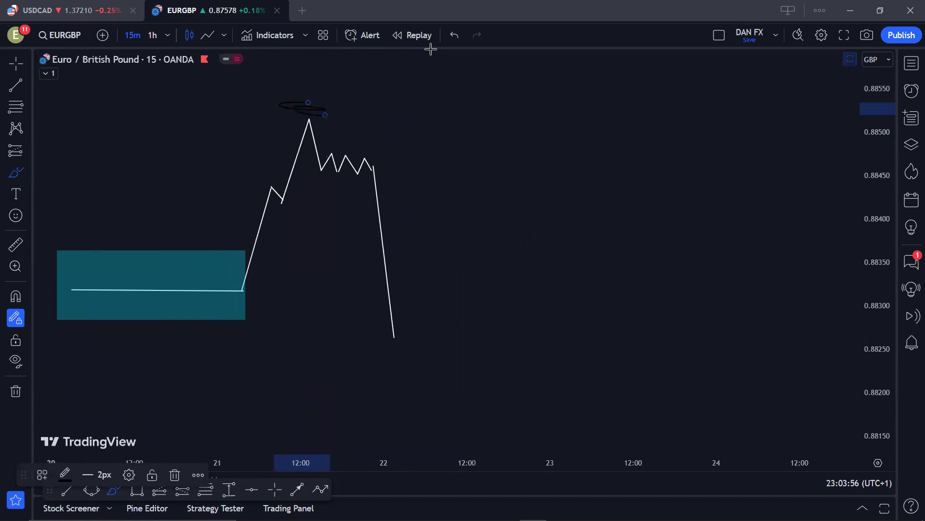
click(454, 35)
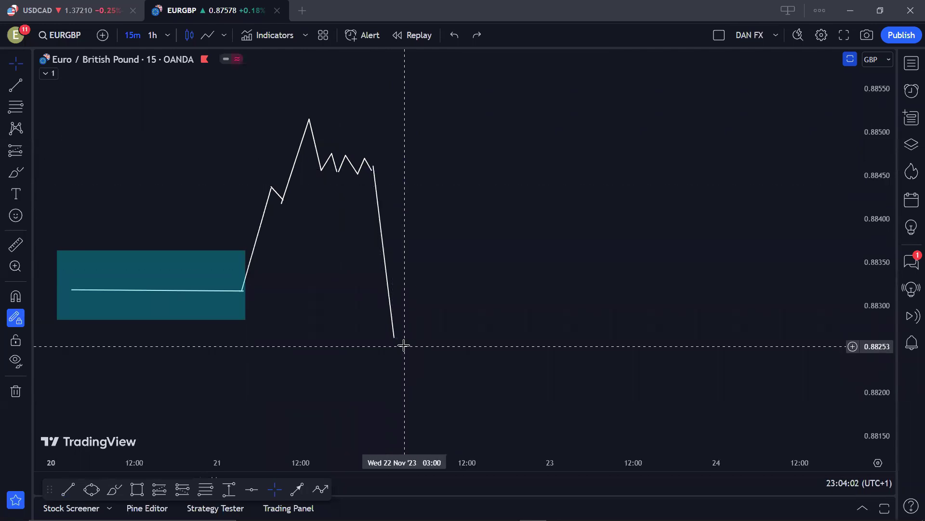
- Try a near-horizontal trend line under the tight zigzag at about 0.88449
click(16, 85)
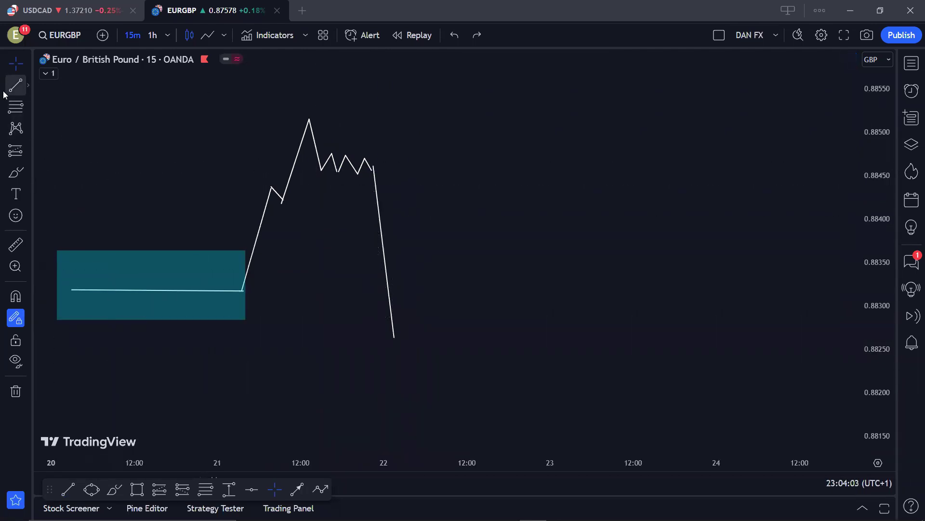
click(279, 176)
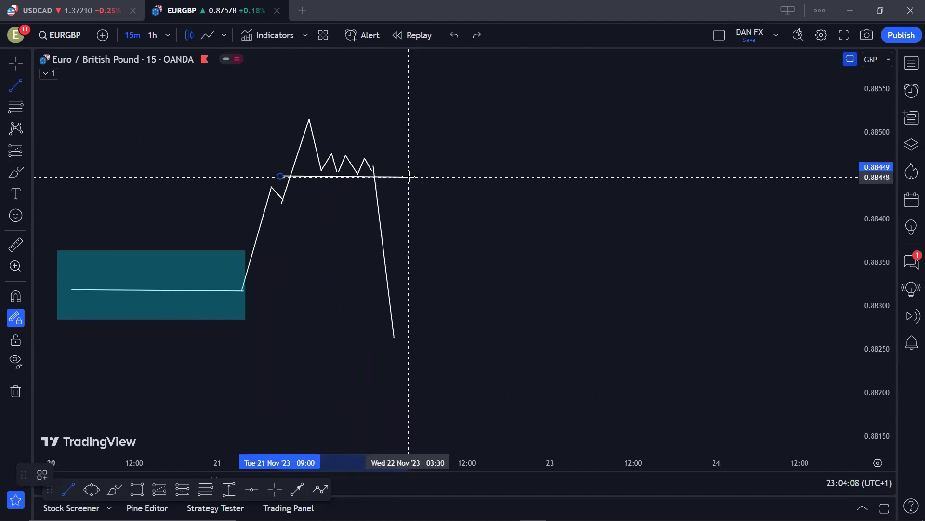
click(409, 177)
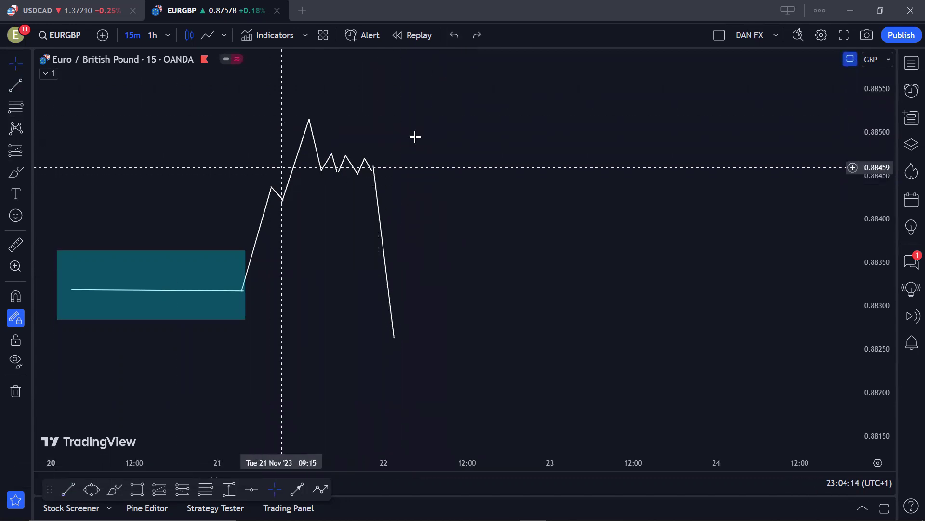
- Draw an alternative path from the teal range's end at about 0.88313, falling to about 0.88117 and rallying to about 0.88424
mouse_move(483, 310)
mouse_down()
mouse_move(481, 254)
mouse_move(544, 123)
mouse_up()
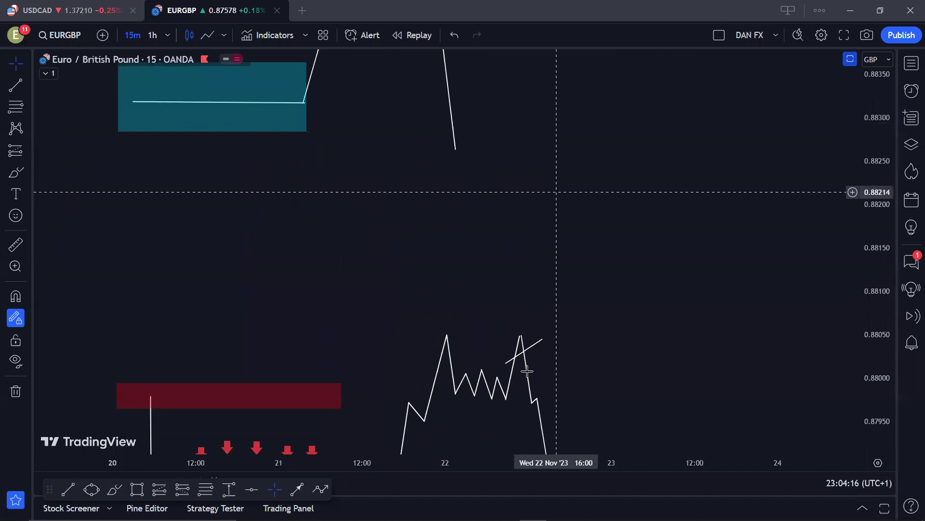
drag(496, 291, 509, 156)
drag(508, 196, 493, 316)
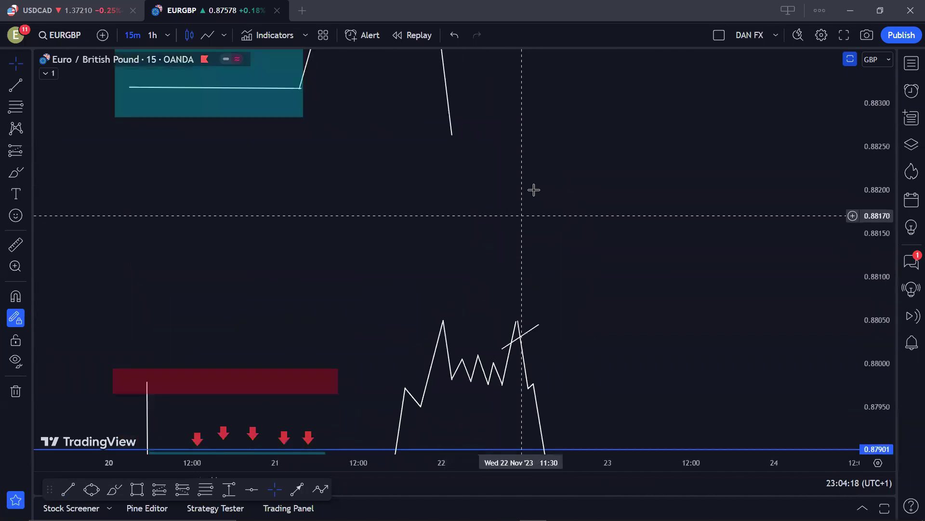
drag(535, 190, 530, 324)
drag(523, 192, 513, 194)
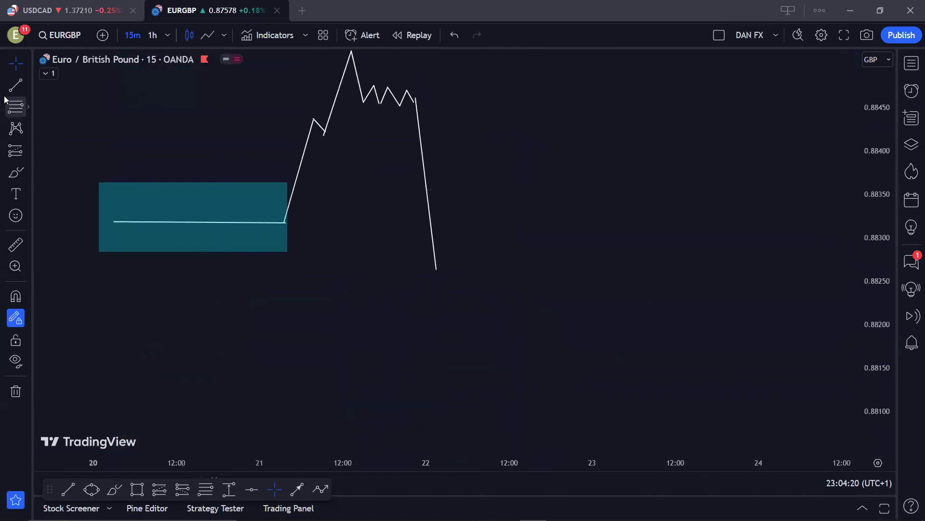
key(alt+t)
click(322, 261)
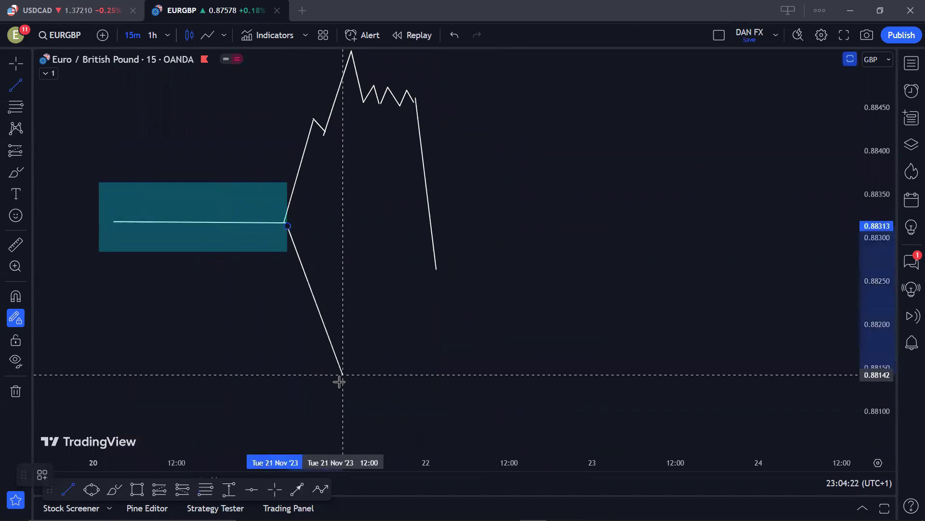
click(335, 393)
click(335, 394)
click(411, 111)
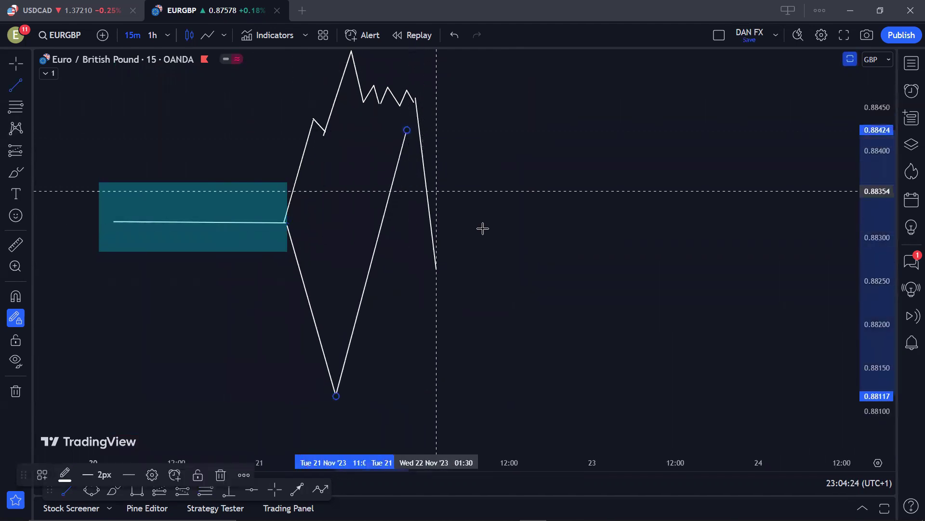
drag(504, 233, 546, 251)
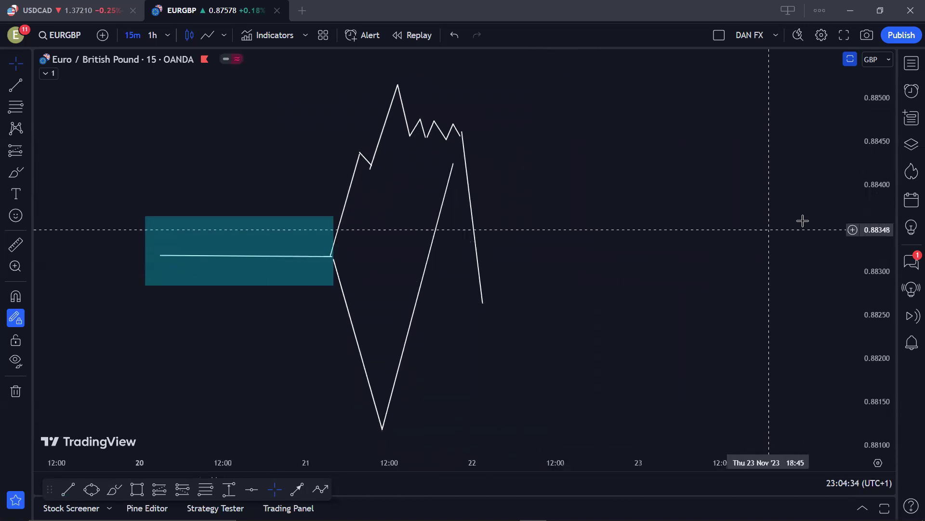
drag(612, 304, 597, 343)
drag(626, 239, 645, 175)
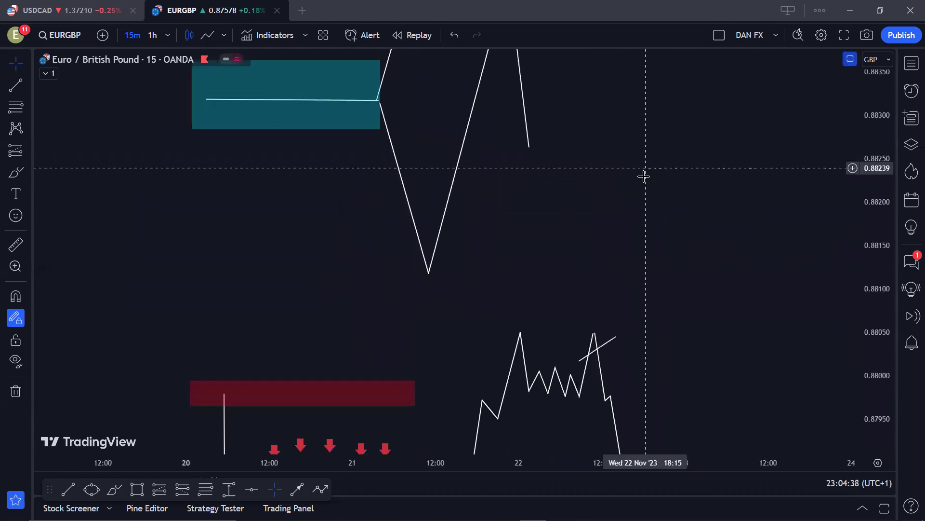
drag(649, 208, 589, 66)
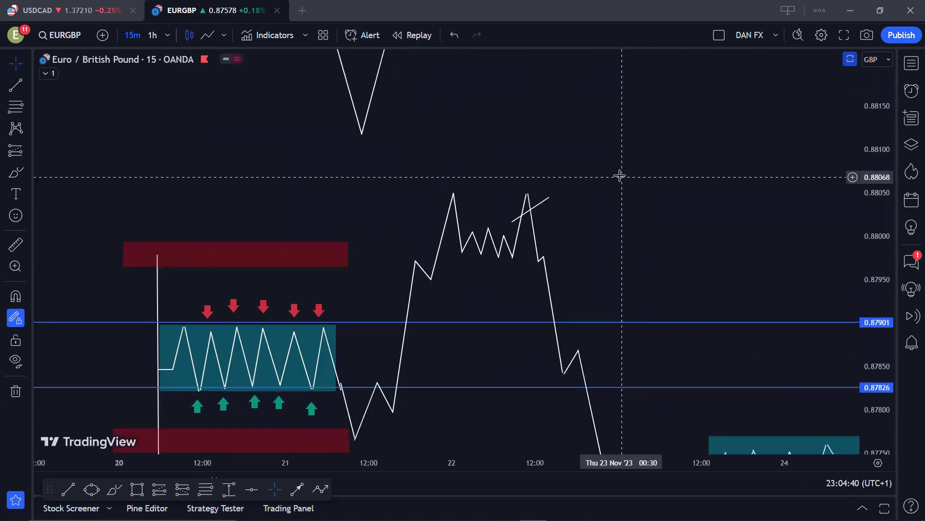
drag(619, 176, 636, 45)
drag(694, 77, 608, 100)
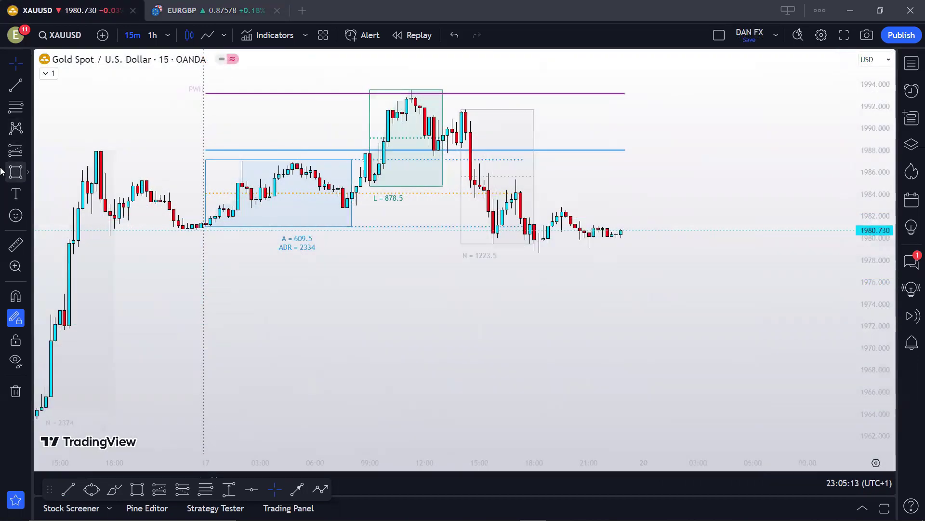
- Hide the Asian session range indicator on the XAUUSD 15-minute chart
click(16, 172)
key(Escape)
drag(361, 293, 379, 294)
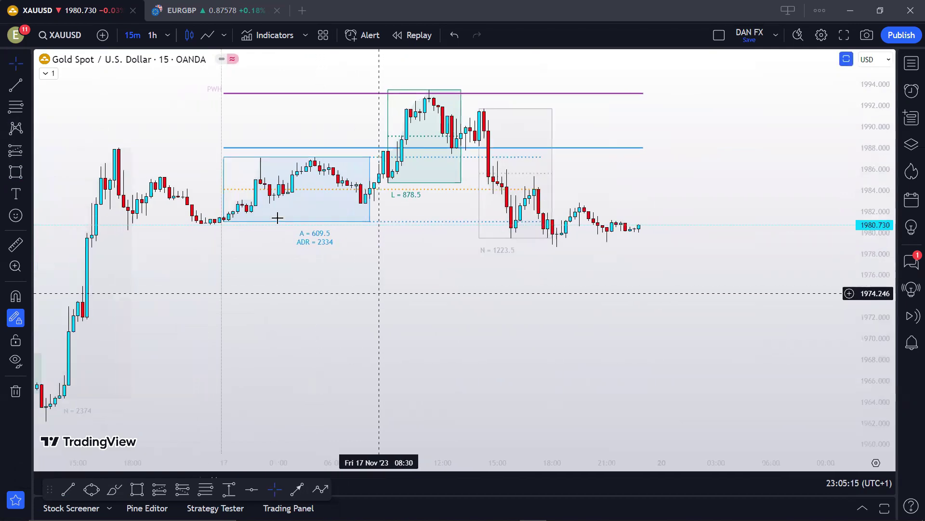
click(47, 73)
click(757, 74)
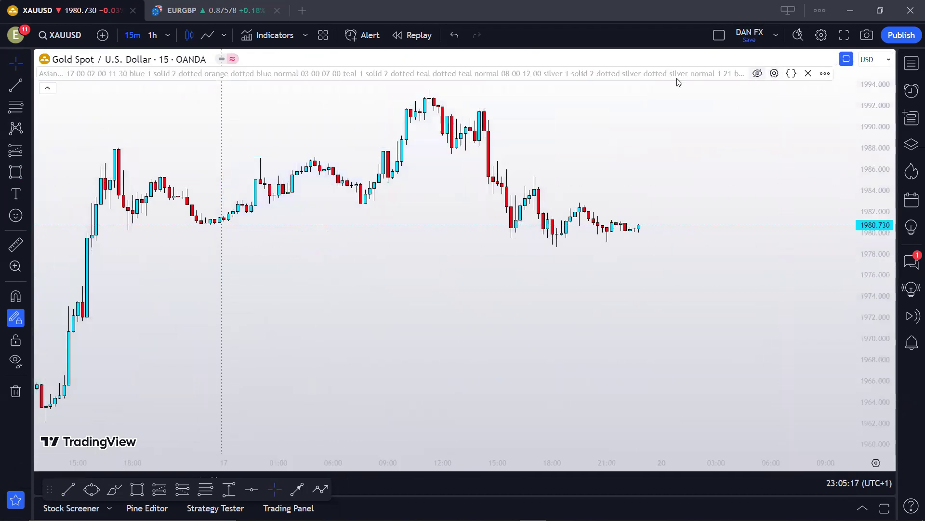
click(47, 88)
- Draw five freehand brush marks above the price moves across the 13 to 17 November trading days
scroll(419, 145, down, 5)
scroll(415, 173, down, 2)
scroll(545, 157, up, 5)
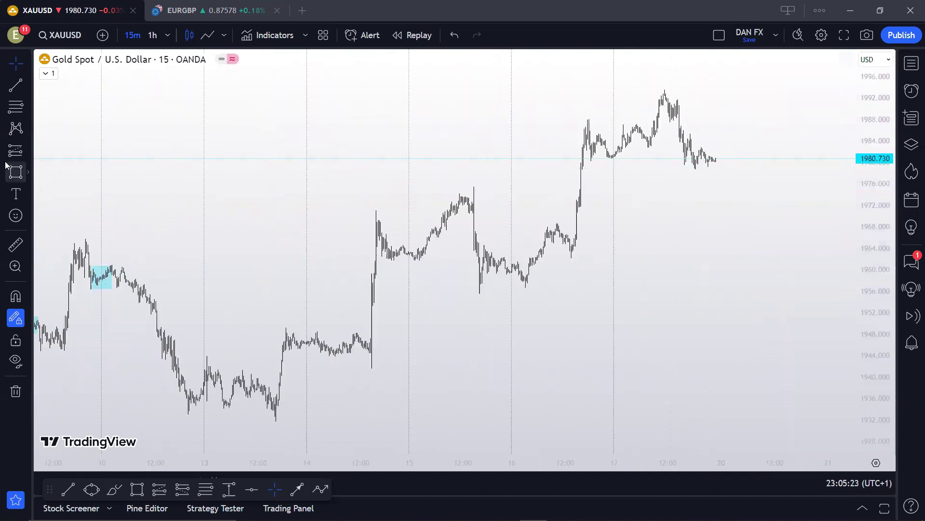
click(15, 174)
click(53, 99)
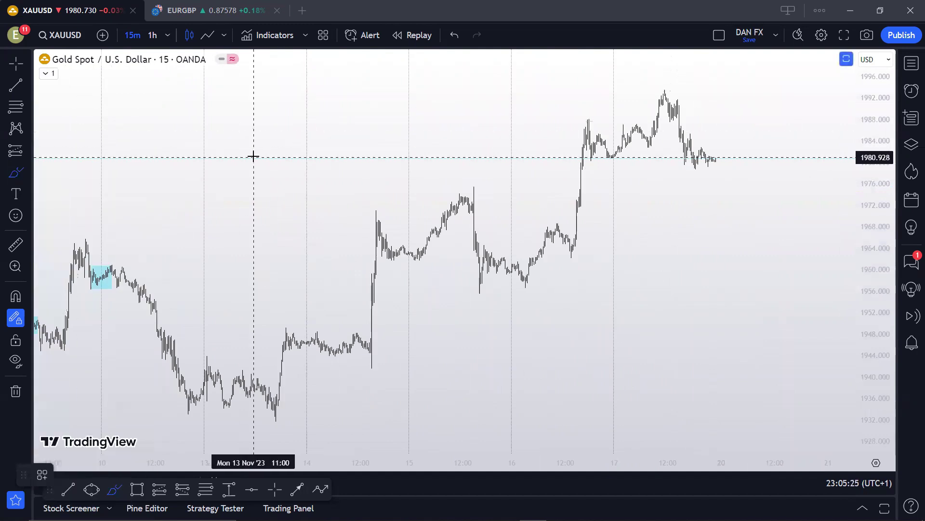
drag(215, 168, 192, 168)
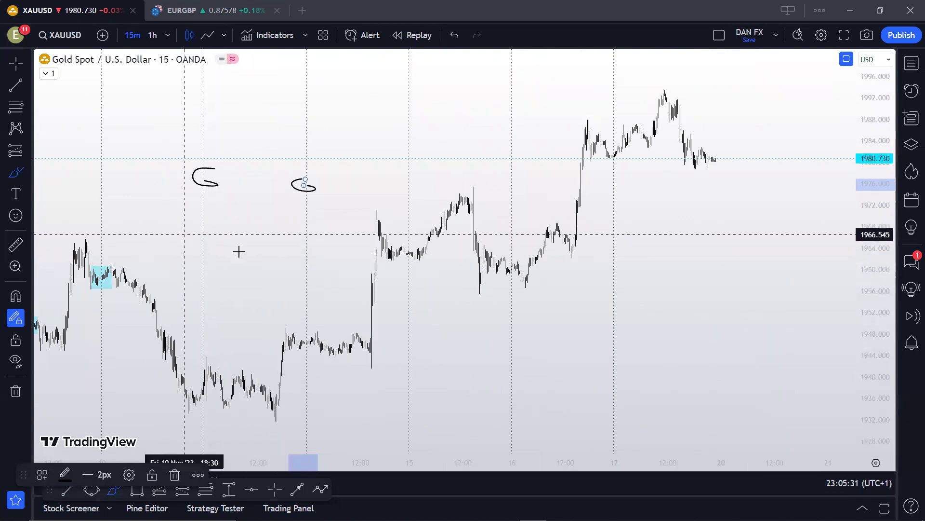
scroll(337, 237, up, 2)
drag(253, 187, 269, 251)
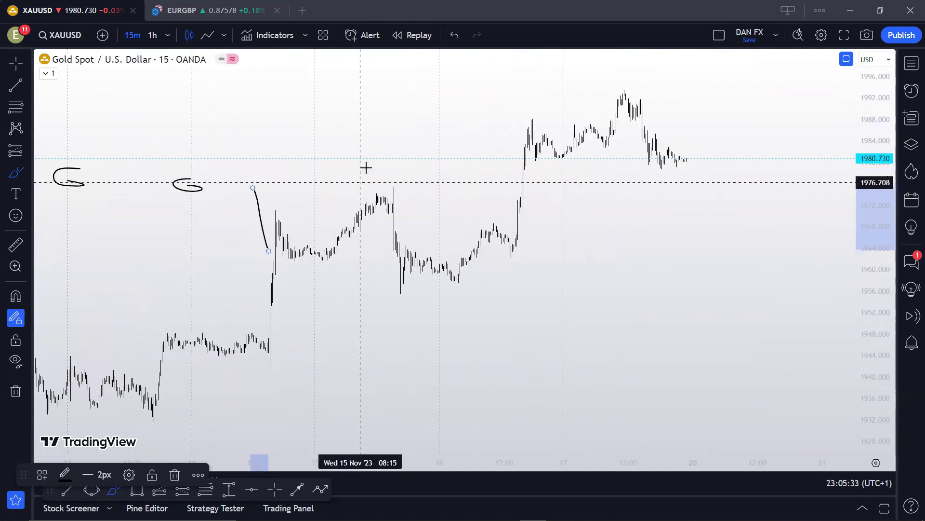
drag(365, 148, 371, 195)
drag(500, 104, 512, 151)
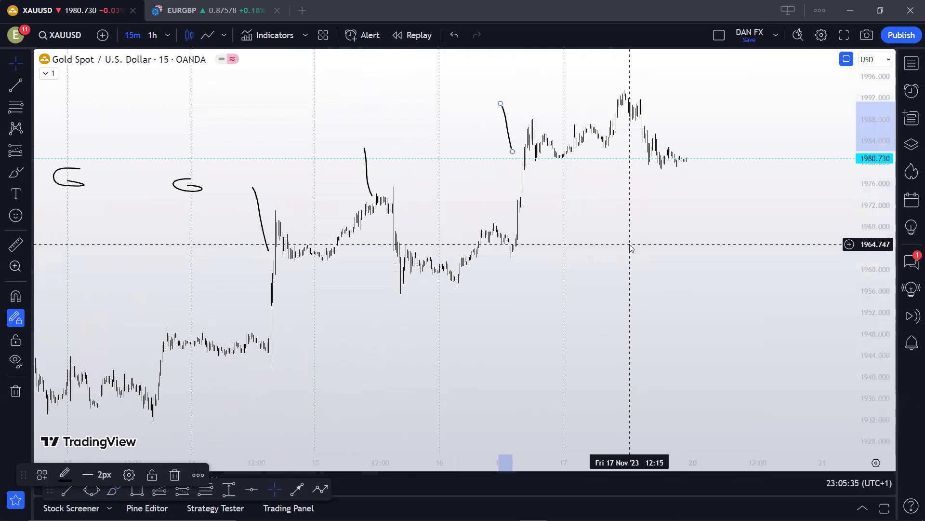
- Remove all drawings from the gold chart
right_click(632, 248)
click(675, 456)
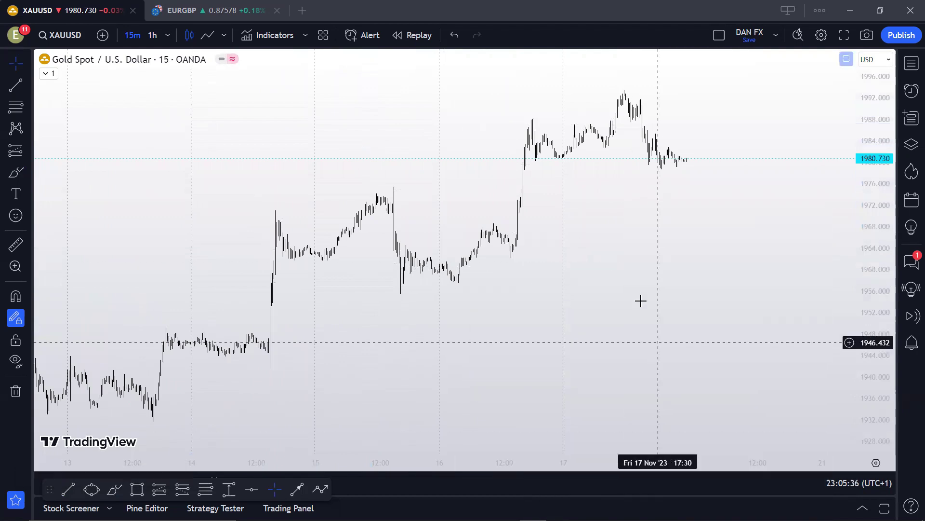
- Turn the chart's session breaks off and back on in the event settings and apply them
right_click(613, 202)
click(636, 501)
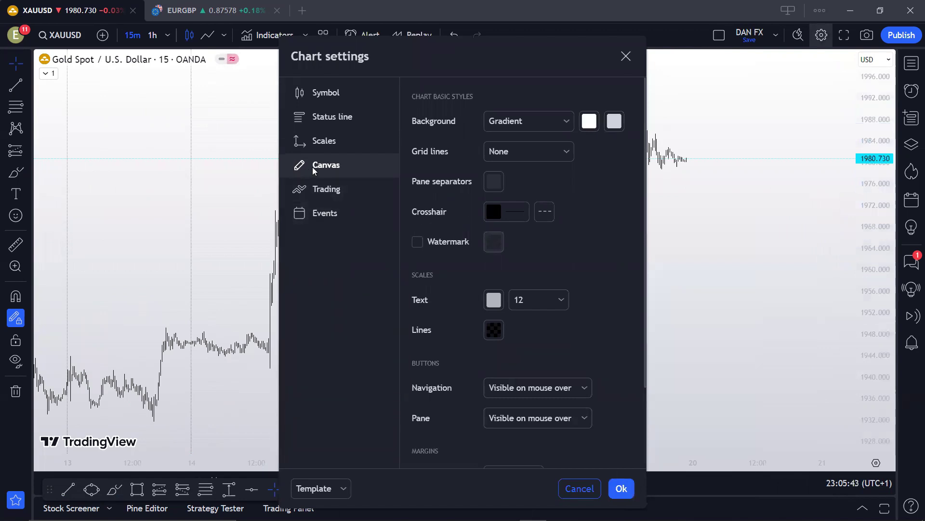
click(322, 215)
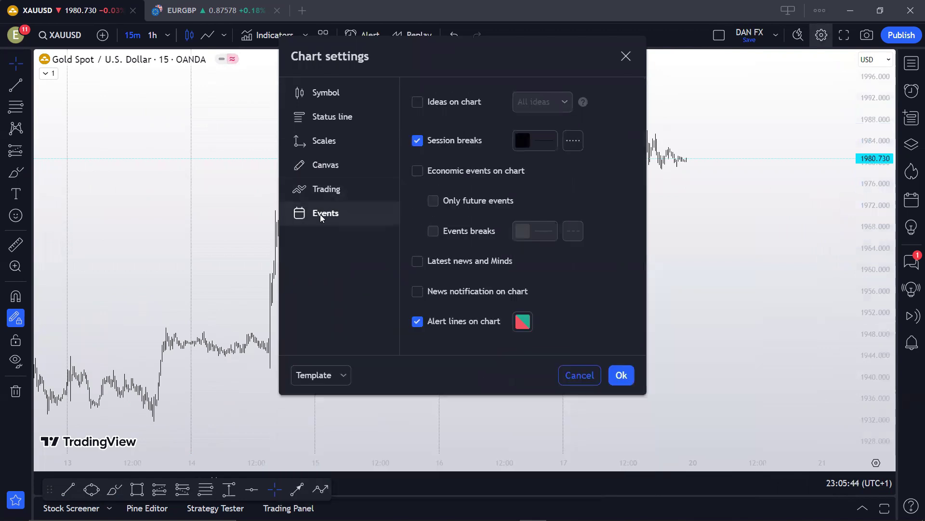
click(417, 141)
click(417, 141)
scroll(204, 263, down, 5)
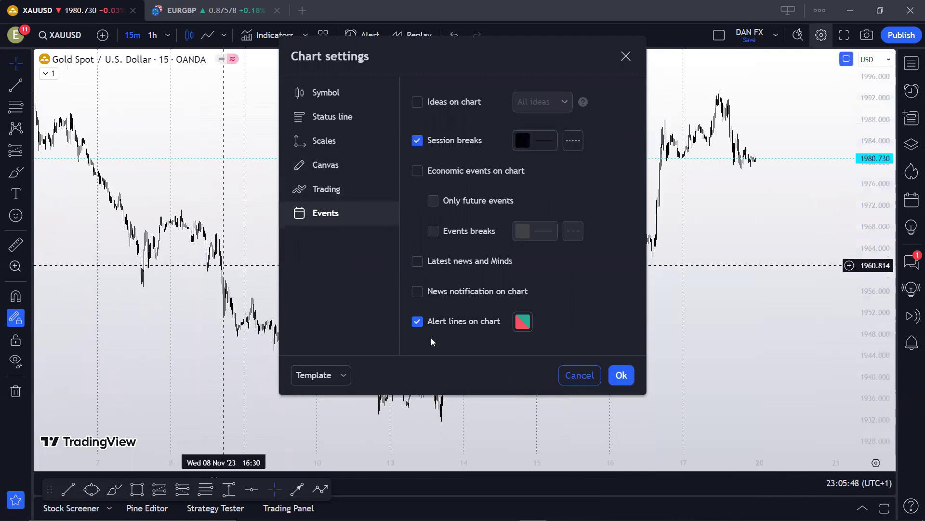
click(621, 375)
- Draw a cyan rectangle over the consolidation from 16 Nov 16:00 to 17 Nov 10:00, spanning about 1988.09 to 1980.06
scroll(568, 223, up, 5)
scroll(424, 229, up, 4)
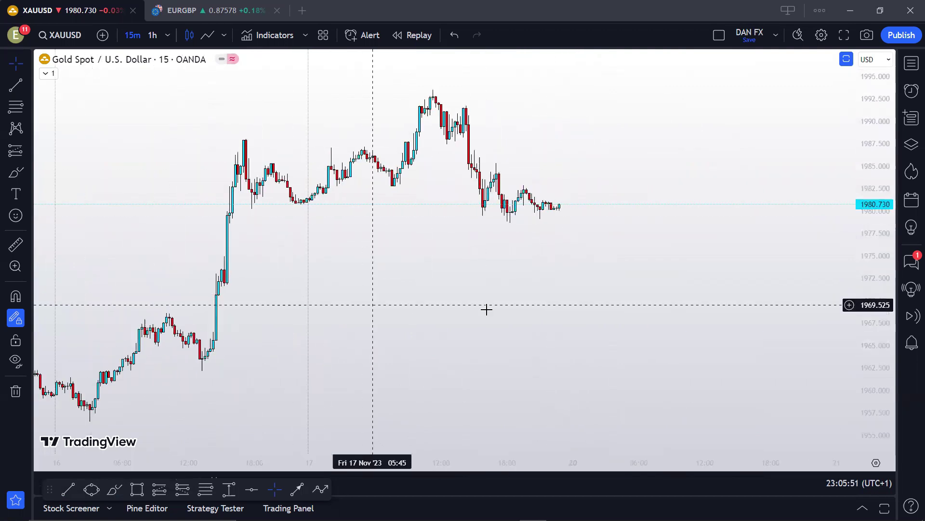
scroll(432, 291, up, 1)
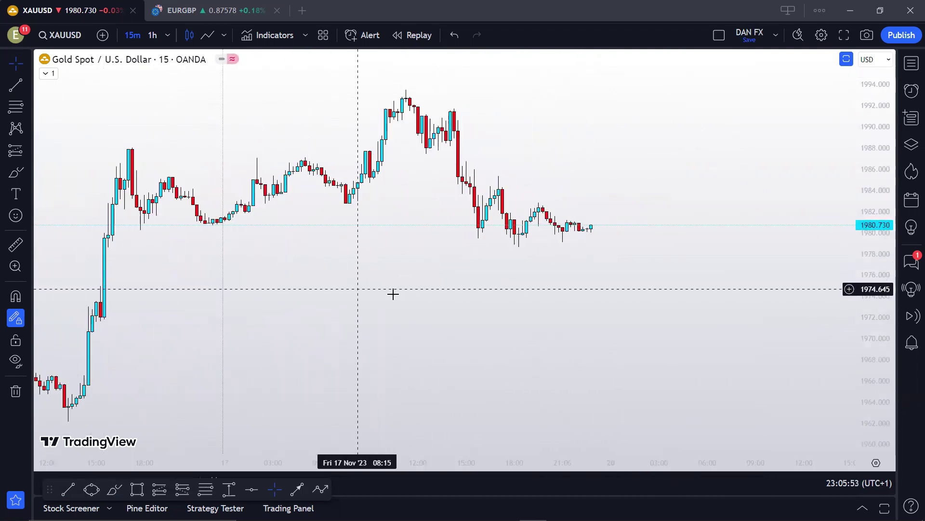
drag(392, 293, 446, 290)
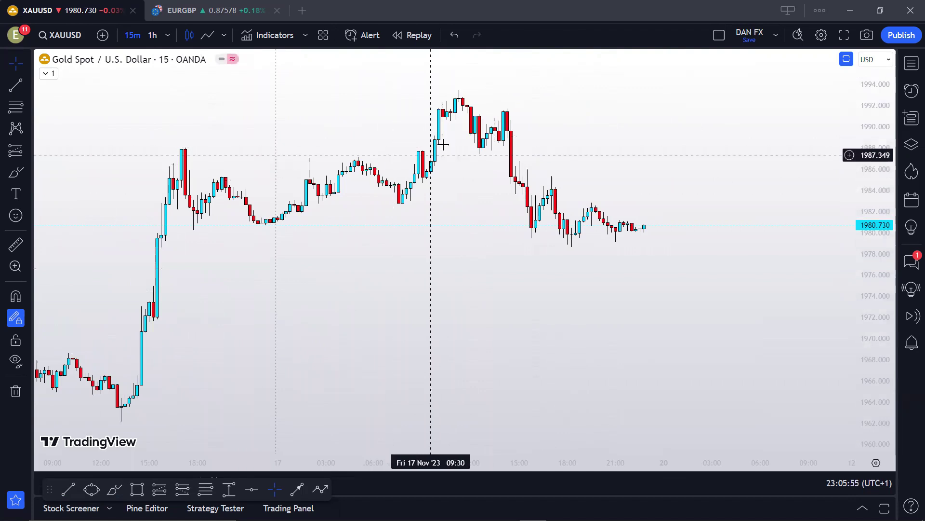
scroll(474, 282, up, 1)
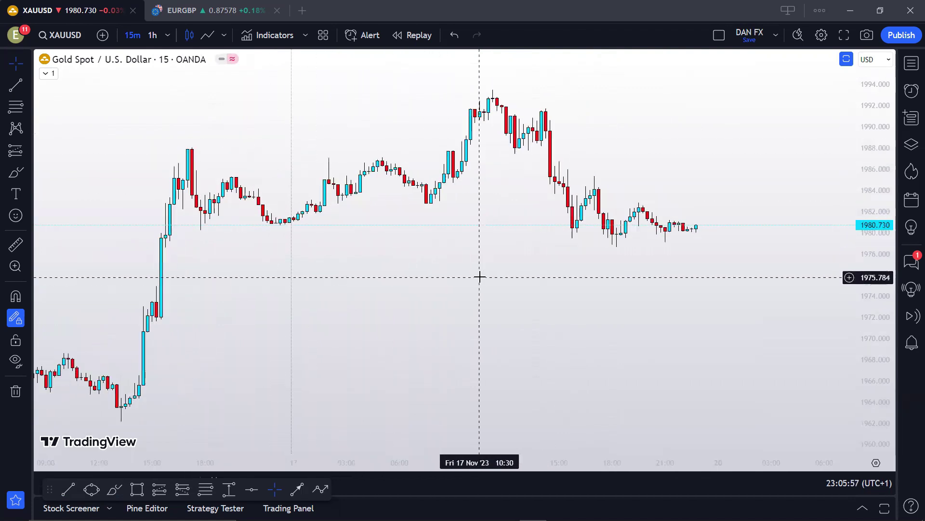
scroll(446, 299, up, 1)
click(25, 175)
click(72, 287)
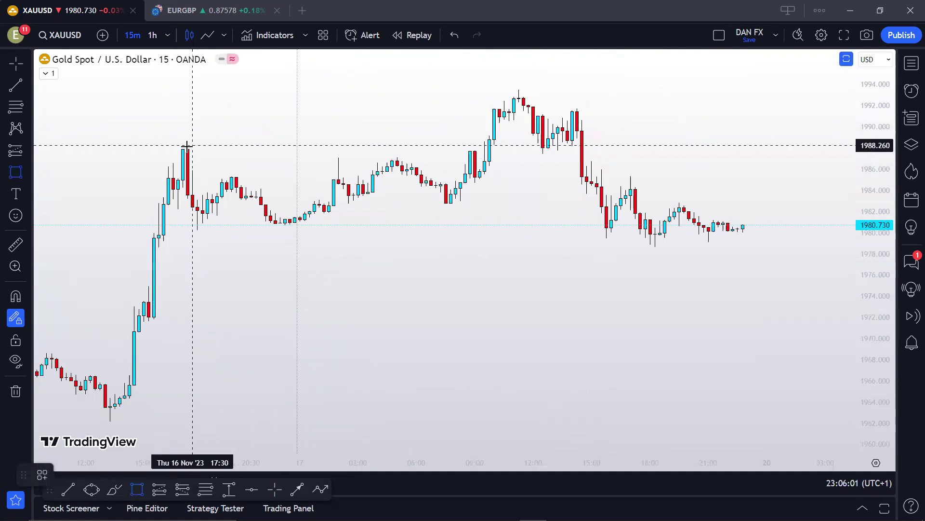
mouse_move(164, 145)
mouse_down()
mouse_move(393, 239)
mouse_move(500, 231)
mouse_up()
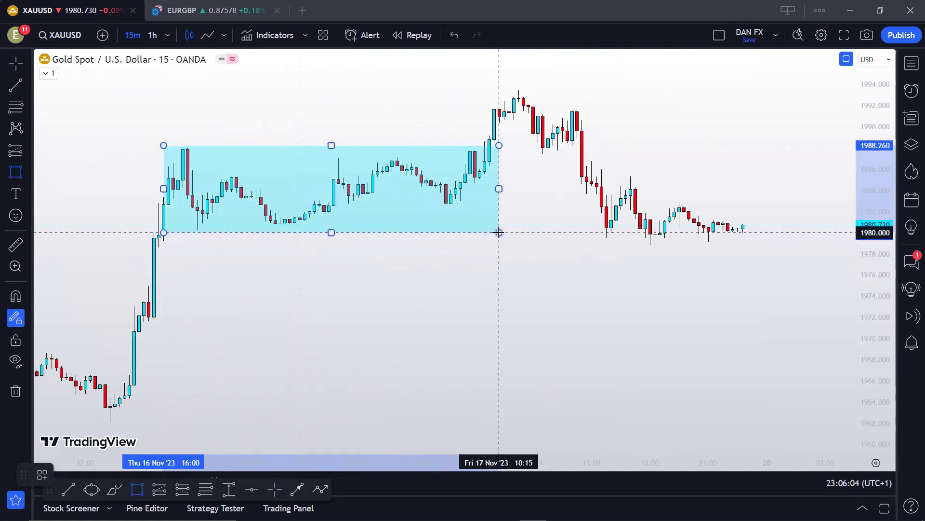
click(524, 214)
drag(499, 145, 494, 148)
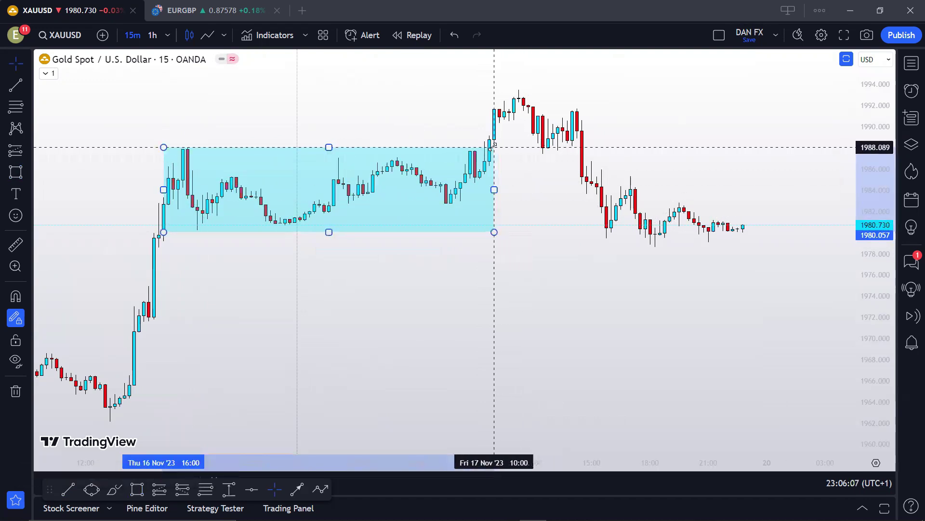
click(382, 114)
- Measure the consolidation's duration from 16 Nov 17:15 to its end on the morning of 17 Nov
click(15, 244)
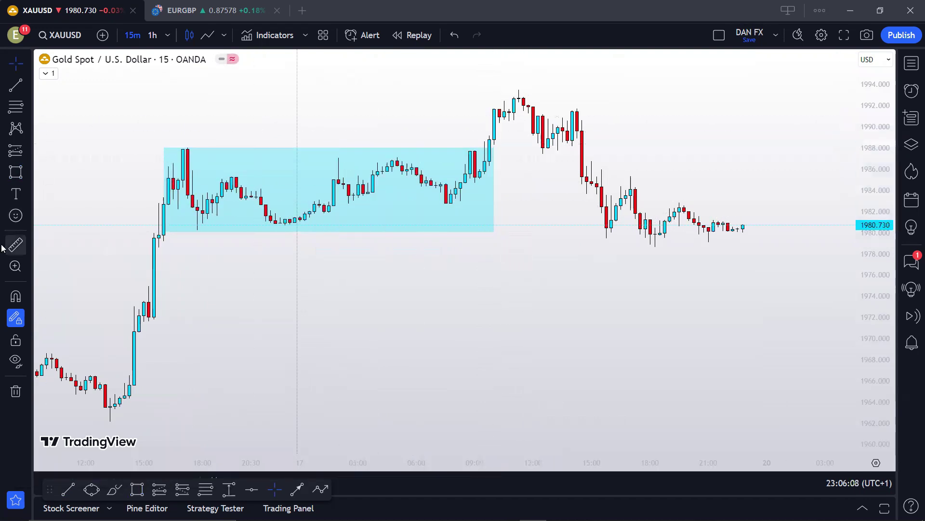
click(188, 223)
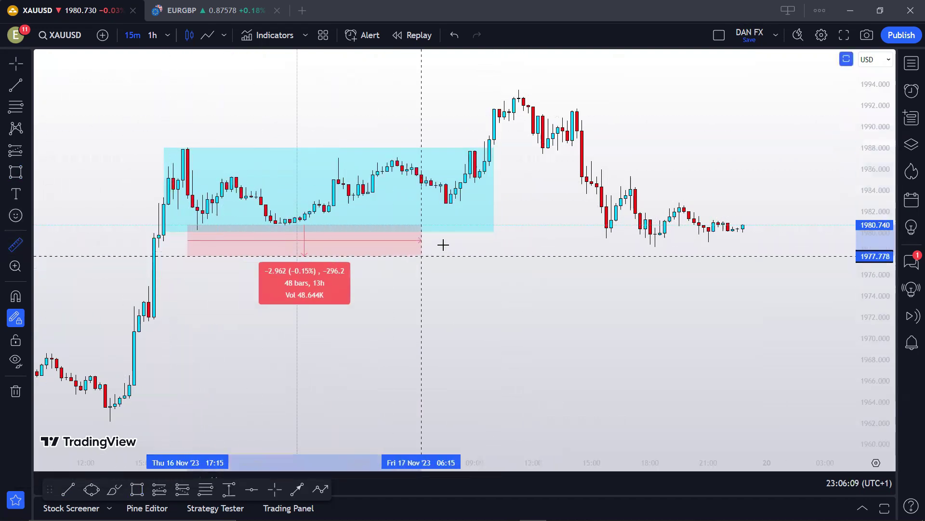
click(484, 248)
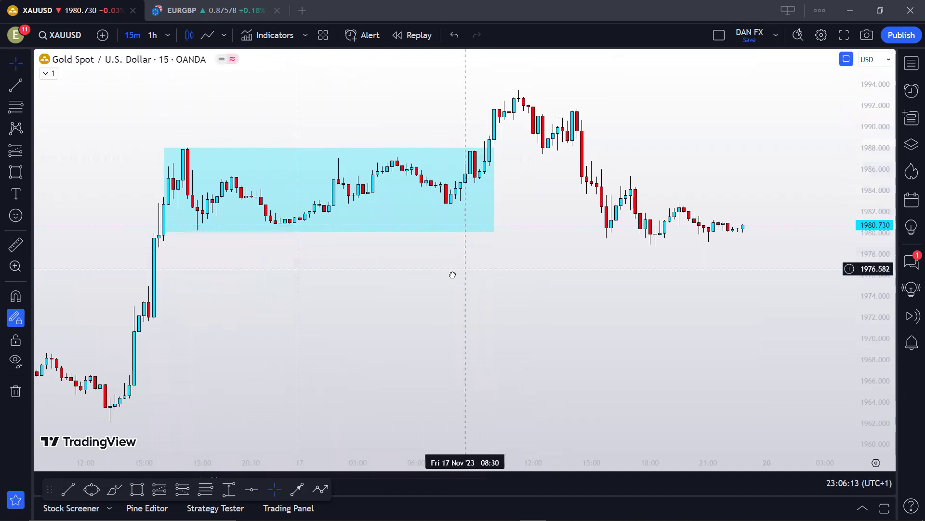
- Draw a trend line from the range's first peak at about 1988.317 down to about 1981.652
drag(446, 277, 377, 297)
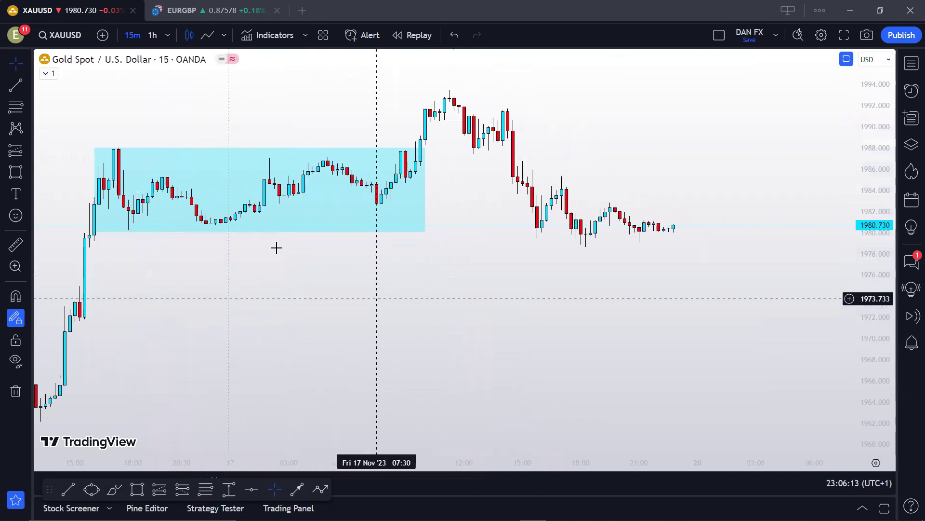
click(15, 85)
click(123, 144)
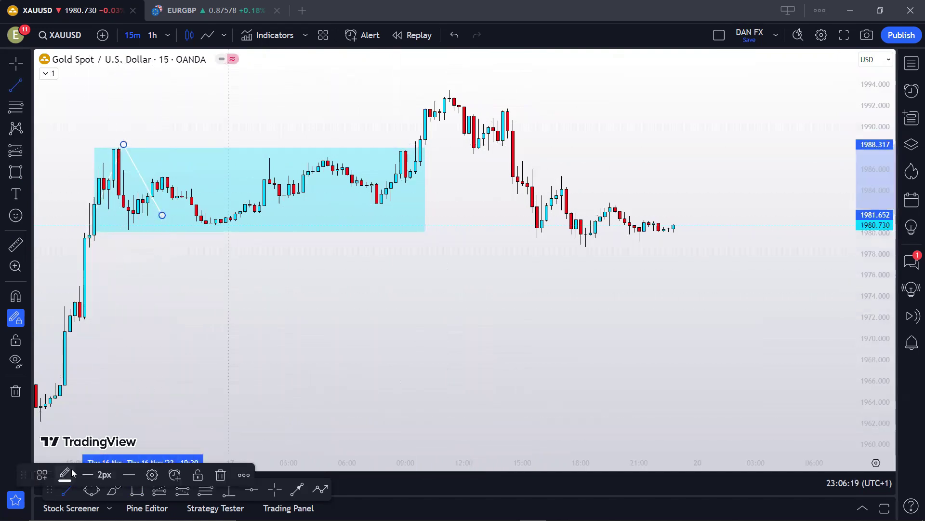
- Colour the trend line black and continue it as a zigzag between the range's edges, ending at about 1982.791
click(65, 474)
click(189, 344)
click(166, 218)
click(225, 149)
click(225, 149)
click(259, 220)
click(323, 154)
click(381, 229)
click(411, 162)
click(411, 162)
click(425, 203)
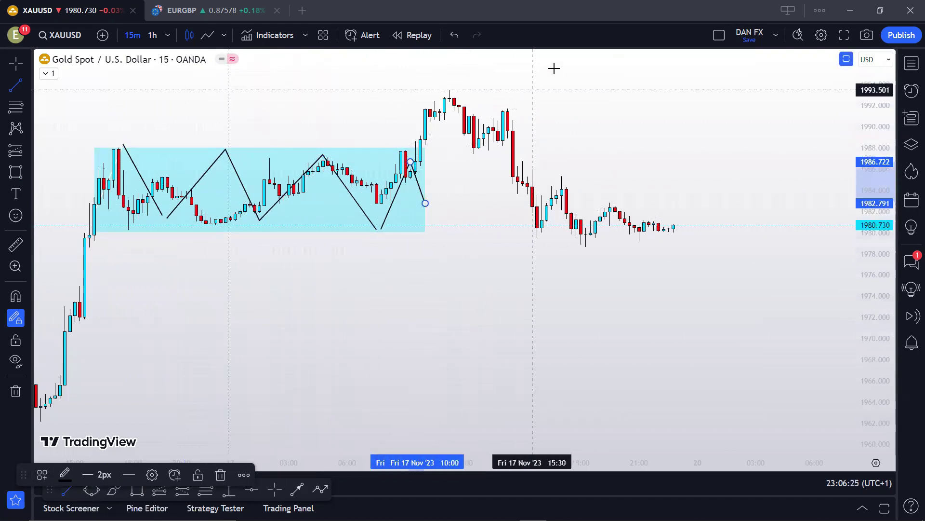
- Undo the added zigzag legs and the black colour of the first trend line
key(ctrl+z)
key(ctrl+z)
key(ctrl+z)
key(ctrl+z)
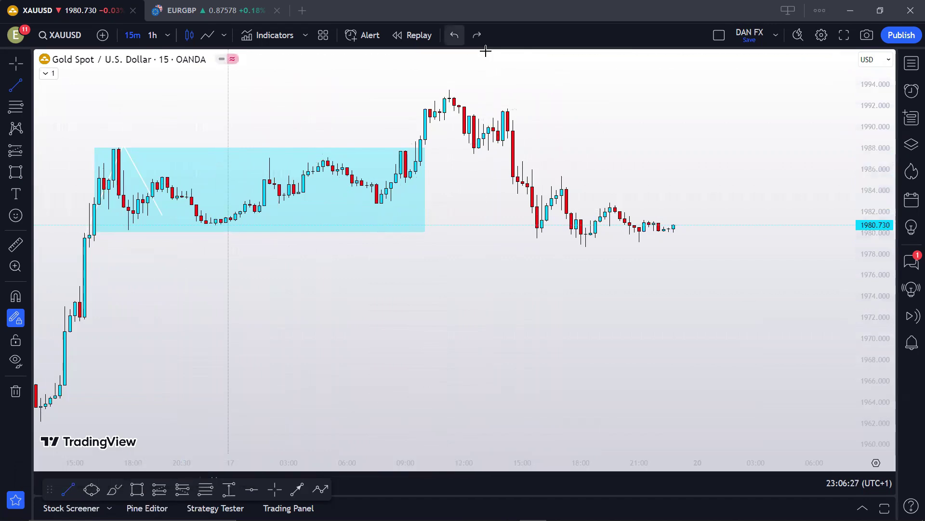
key(Escape)
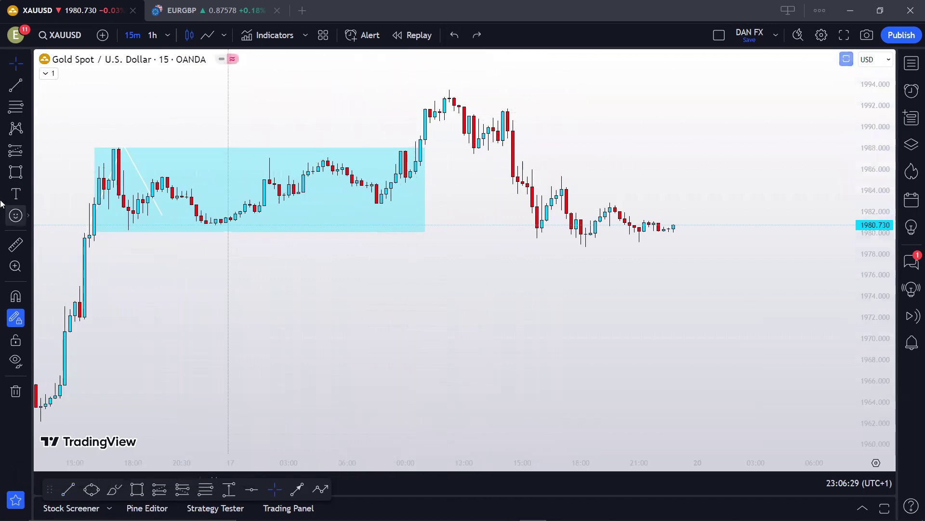
- Draw a black vertical trend line at 17 Nov 09:30 from about 1991.963 down to about 1970.201
click(15, 87)
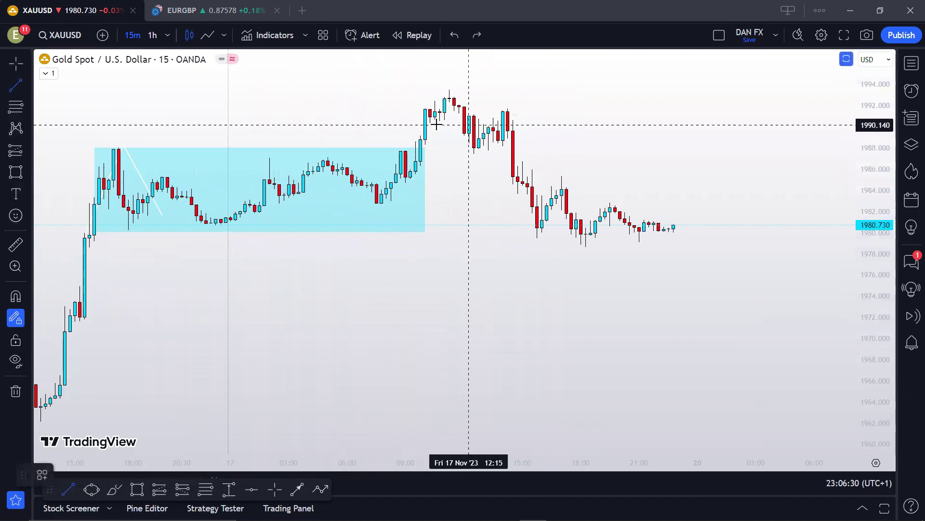
click(415, 106)
click(414, 336)
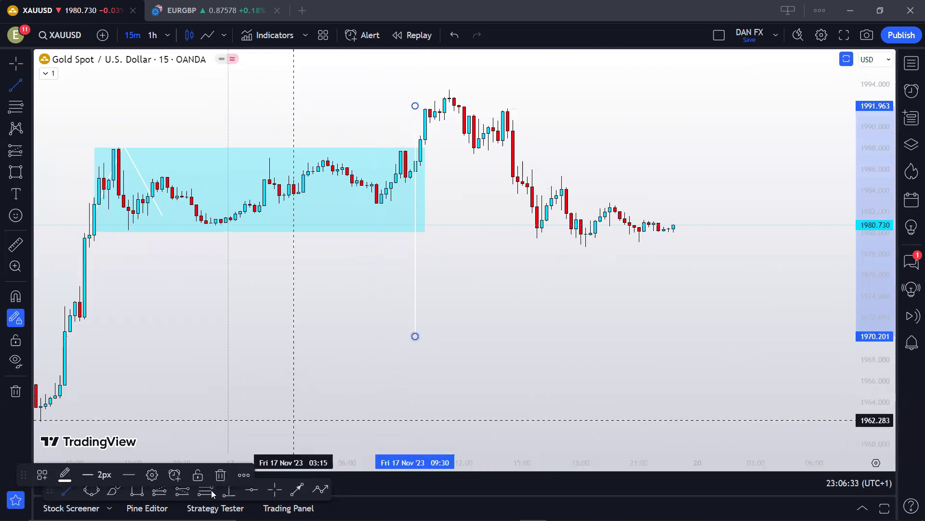
click(65, 475)
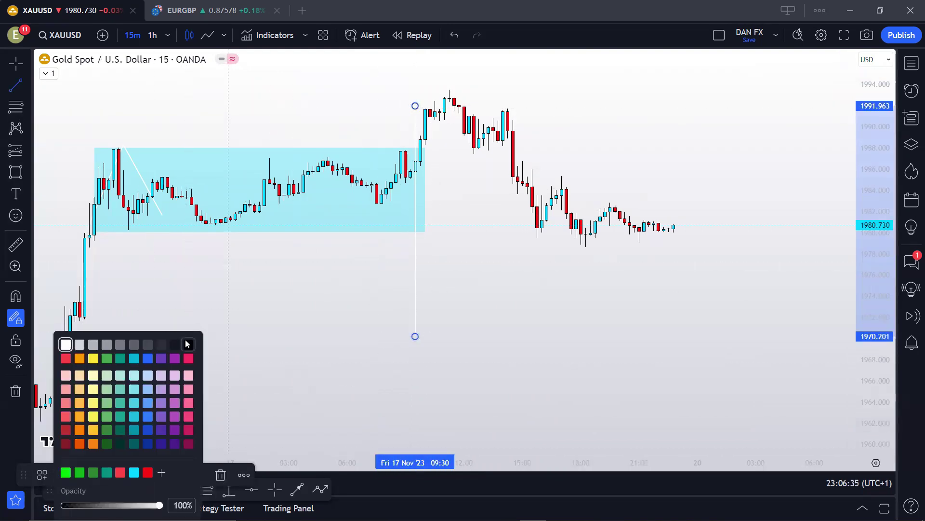
click(187, 344)
click(347, 248)
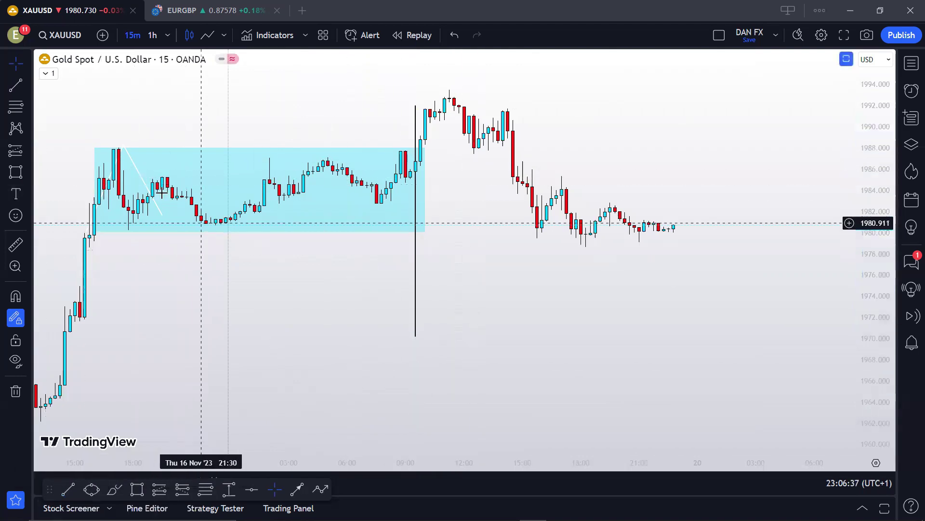
- Extend the upper end of the black vertical line to about 1992.4
drag(428, 234, 545, 264)
scroll(469, 249, up, 2)
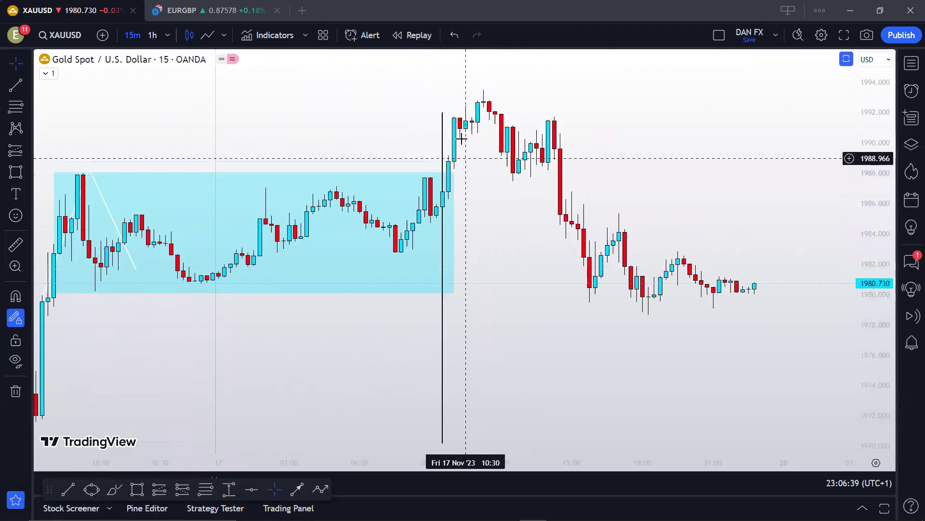
drag(442, 113, 441, 100)
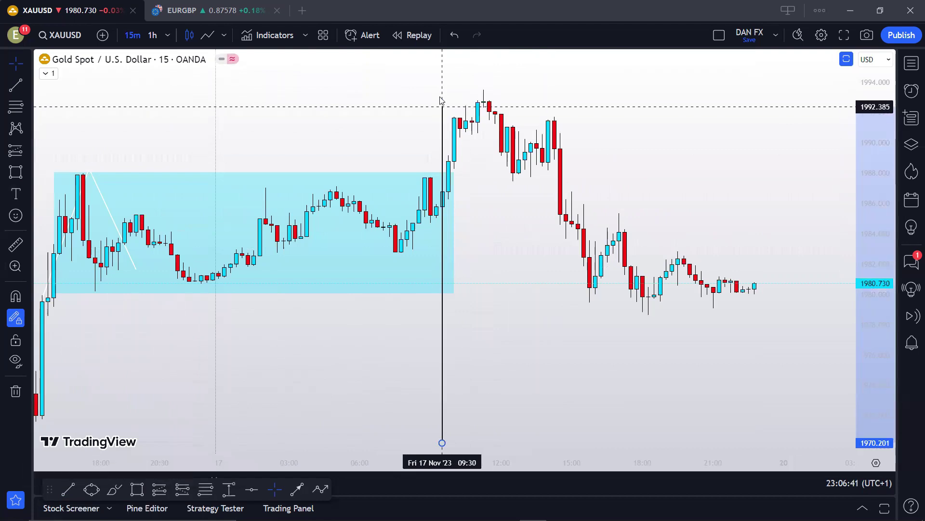
- Extend the black vertical line's upper end above 1994.000 and measure from 17 Nov 00:00 across to the line
drag(444, 67, 442, 64)
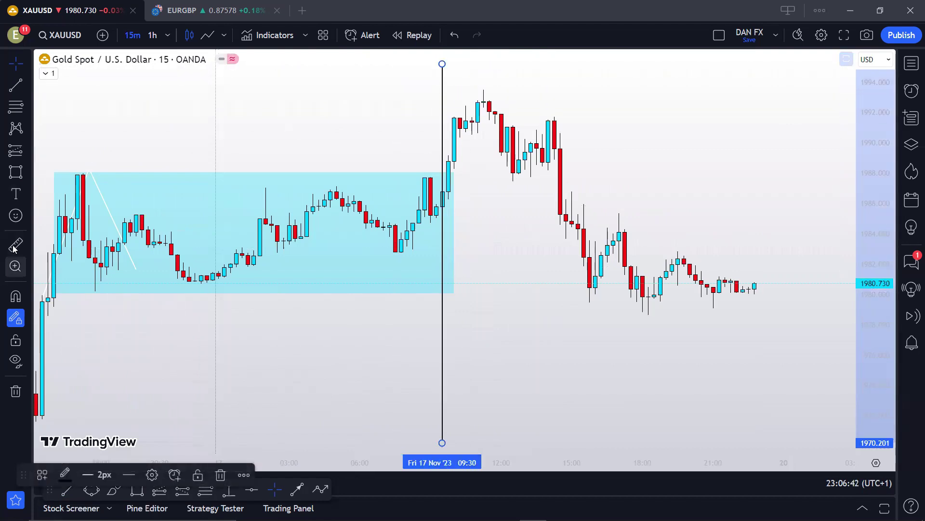
click(216, 316)
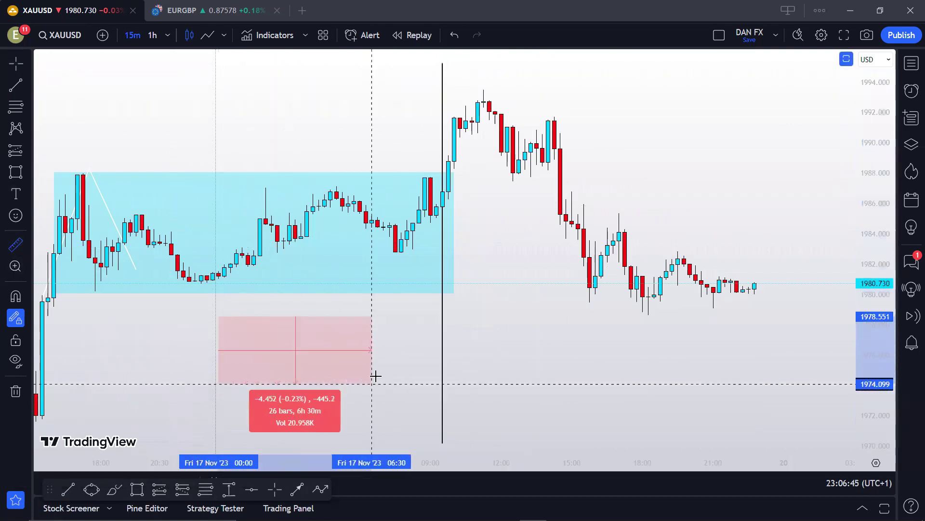
click(442, 347)
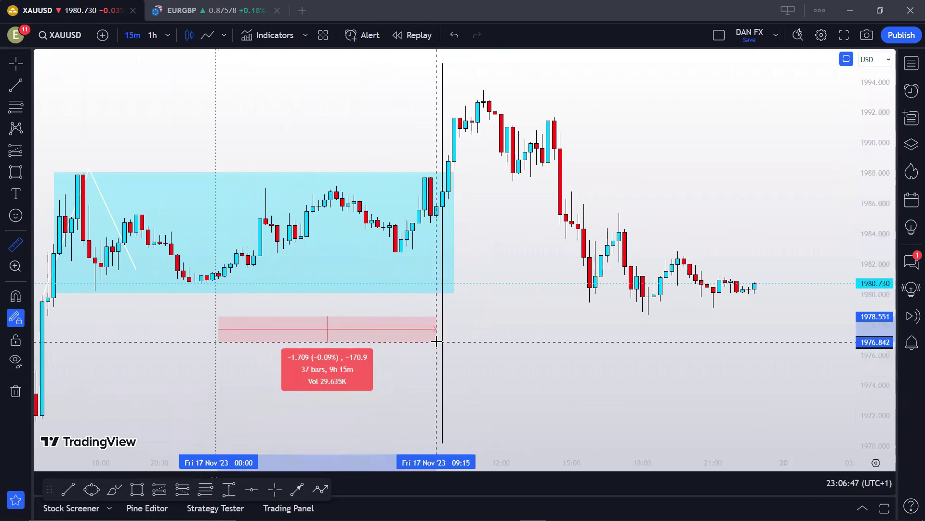
click(434, 340)
- Draw a trend line from the breakout at about 1987.608 up to 1993.495 at 11:15, and try a falling leg to about 1987.554
drag(488, 270, 431, 281)
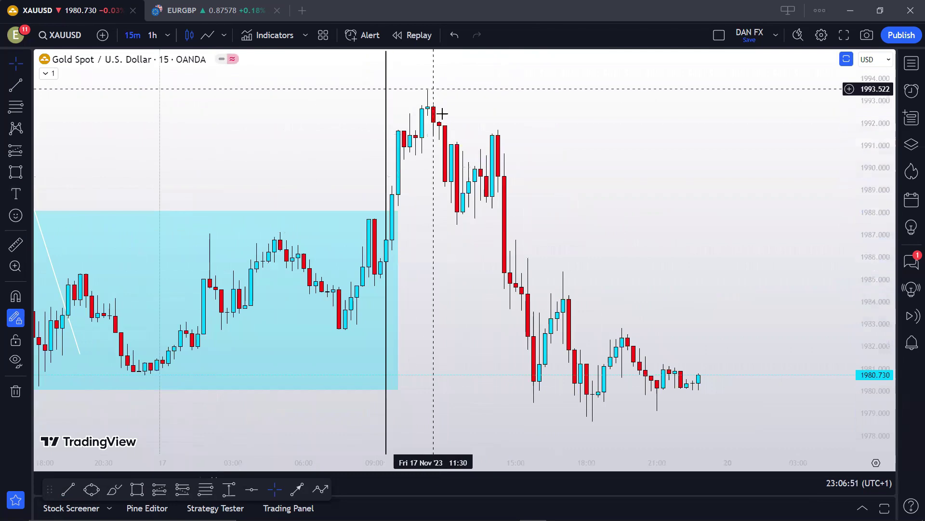
key(alt+t)
click(386, 220)
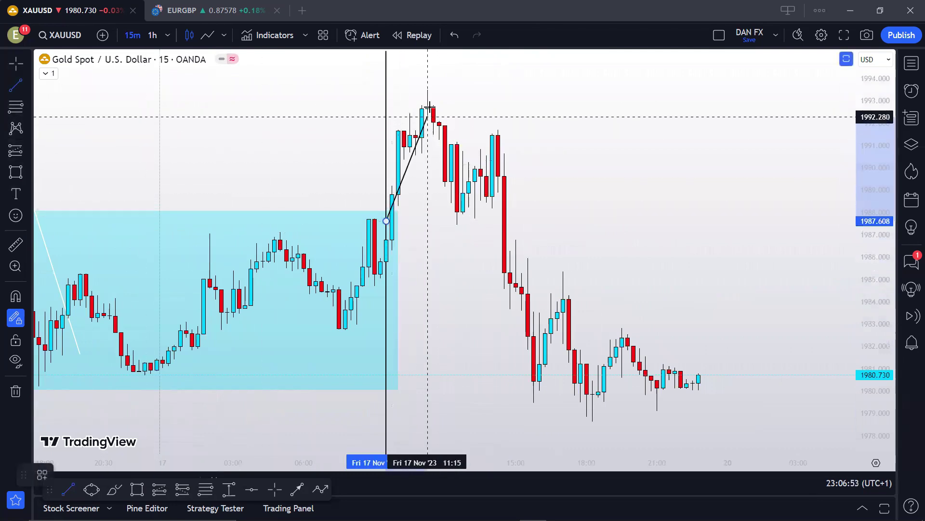
click(427, 90)
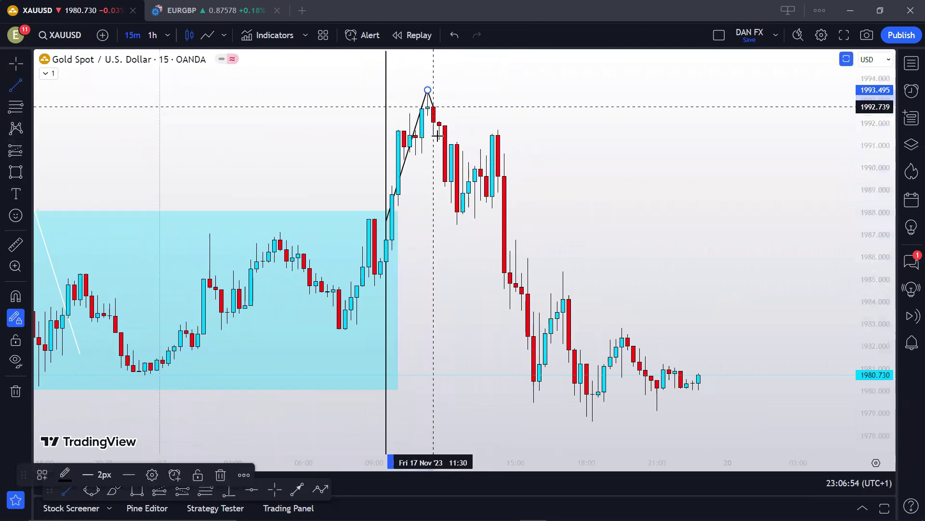
click(458, 222)
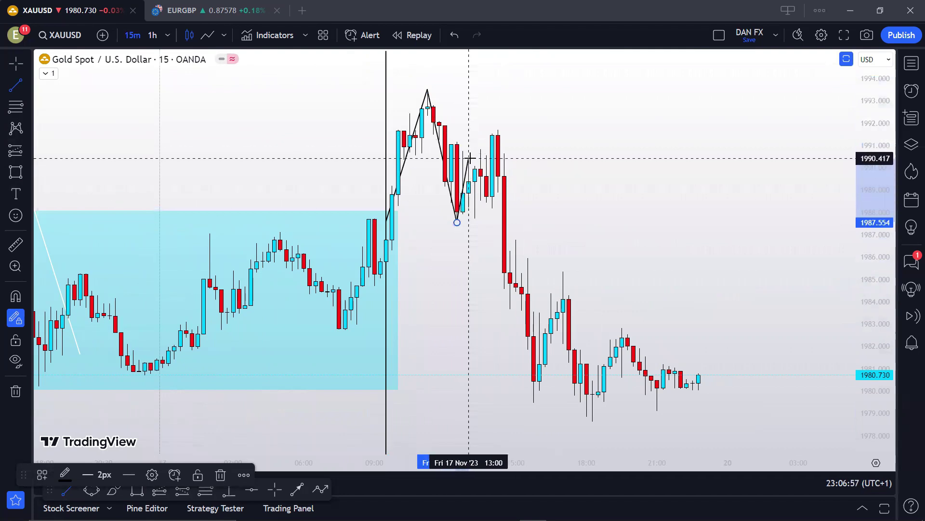
click(453, 35)
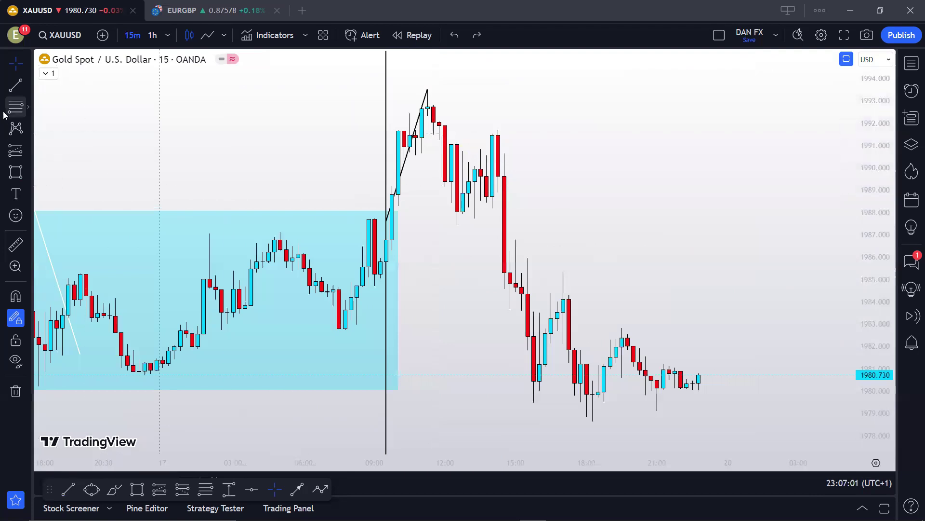
- Try to draw a zigzag of trend lines from about 1989.039 at 11:45 through 1991.335 and 1987.770 along the candles after the peak
click(19, 88)
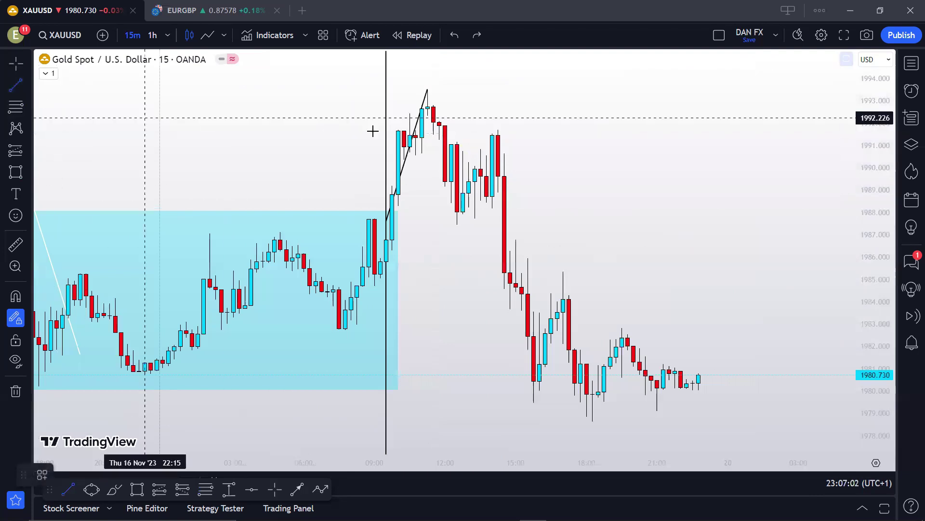
click(439, 189)
click(451, 140)
click(451, 139)
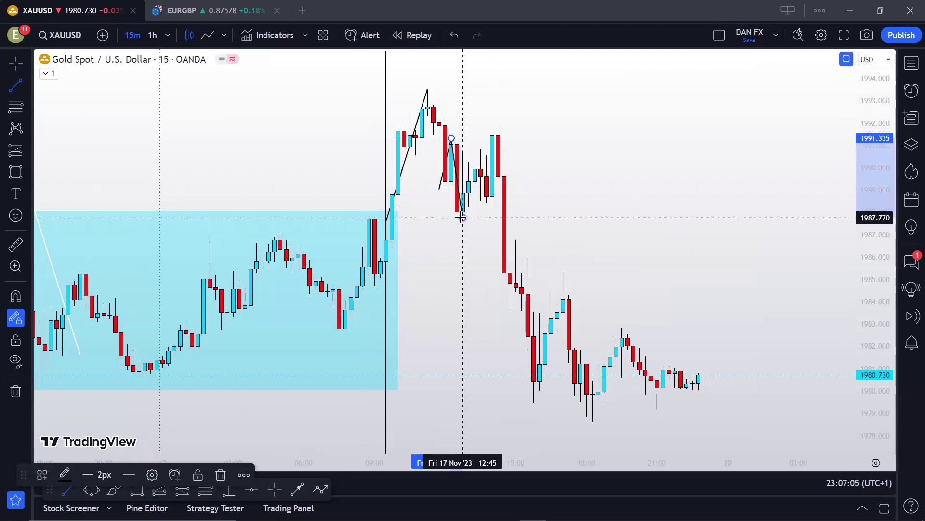
click(463, 217)
click(463, 217)
click(463, 154)
click(463, 155)
click(475, 205)
click(475, 206)
drag(482, 158, 491, 207)
key(Escape)
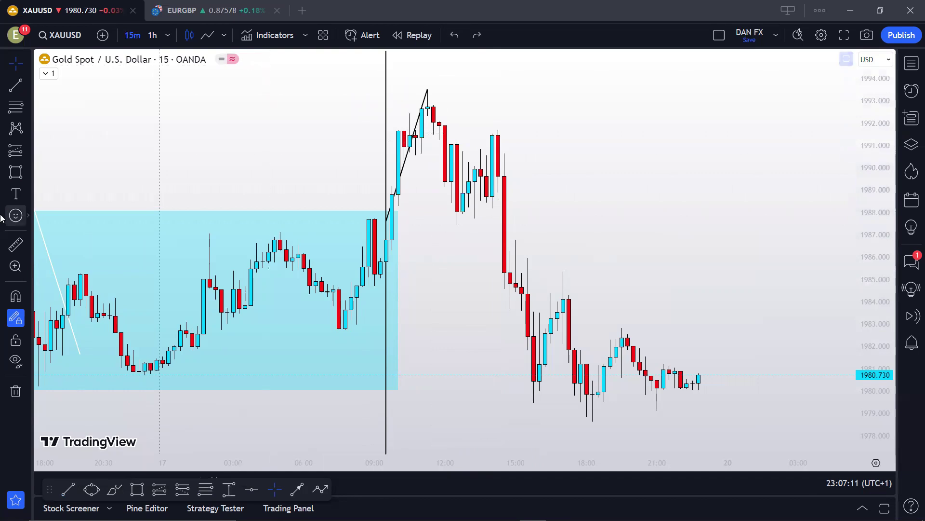
- Draw a highlight rectangle over the swing high, from just before the vertical line to about 15:45, and shift it slightly down
click(20, 170)
drag(381, 123, 534, 86)
drag(478, 126, 476, 134)
click(570, 168)
- Try to draw a falling trend line from inside the upper rectangle down to about 1988.202 at 14:00
click(15, 87)
drag(475, 123, 492, 207)
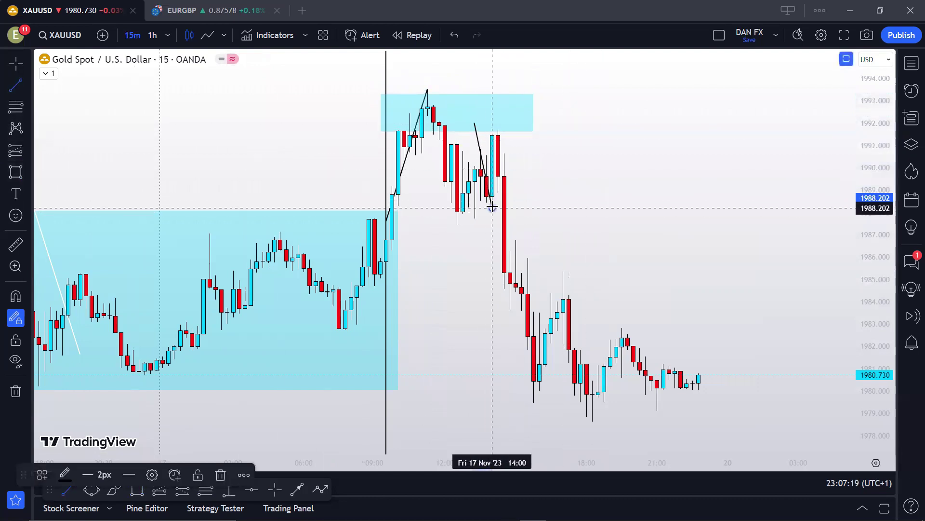
click(454, 35)
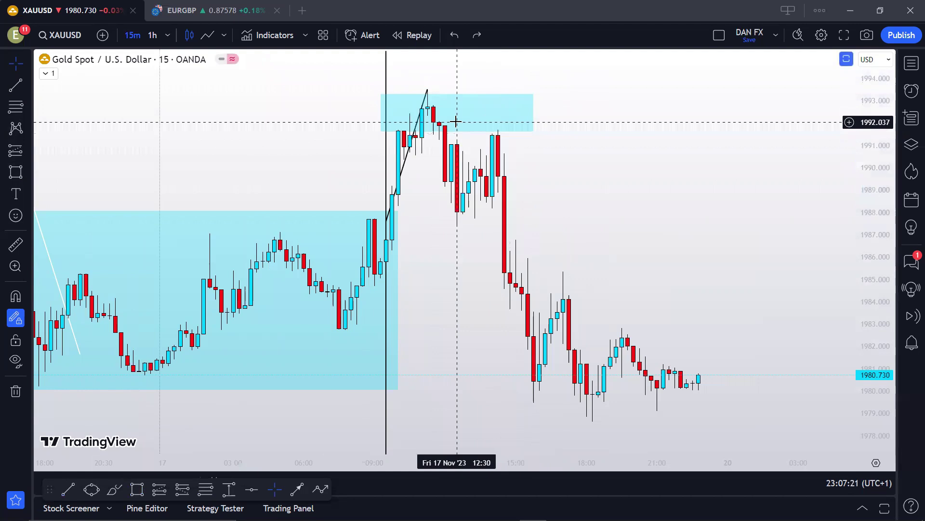
click(15, 87)
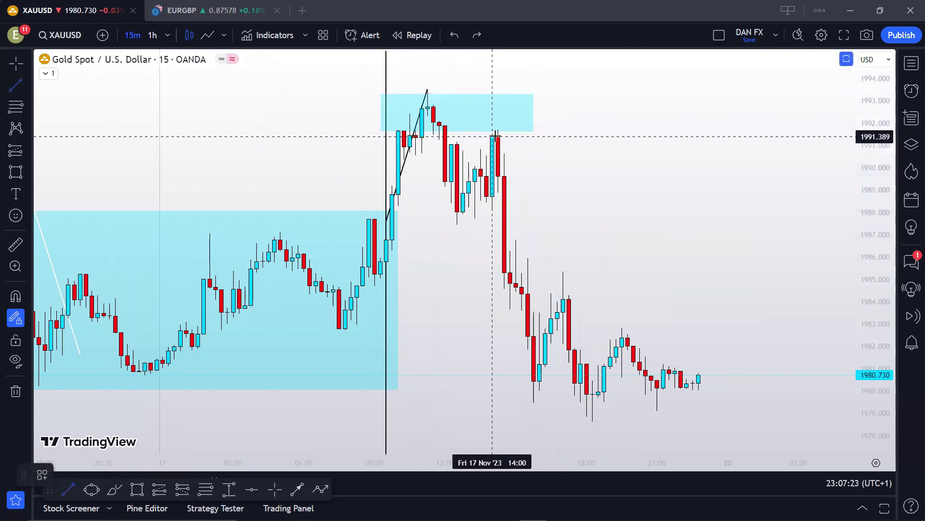
key(Escape)
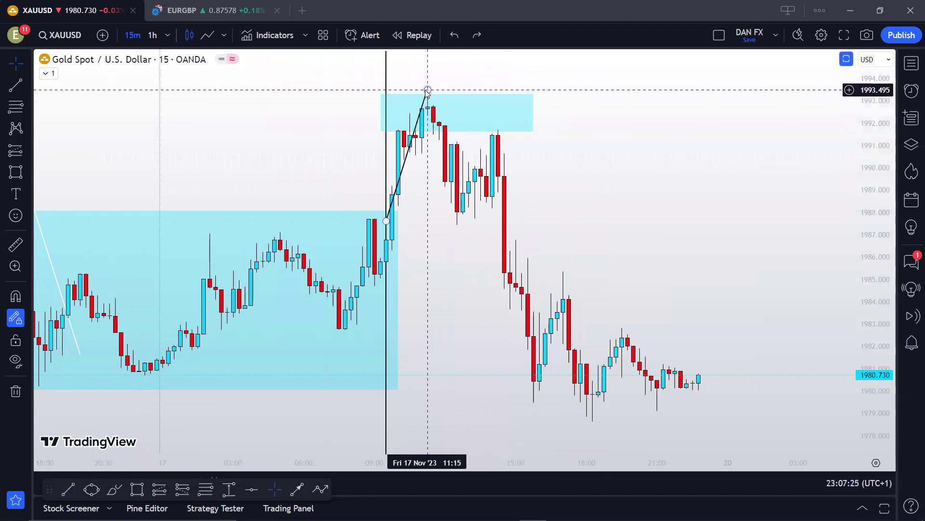
- Delete the rising breakout trend line and draw a short one between about 1990.552 at 15:00 and 1988.742 at 13:45
click(427, 91)
click(220, 475)
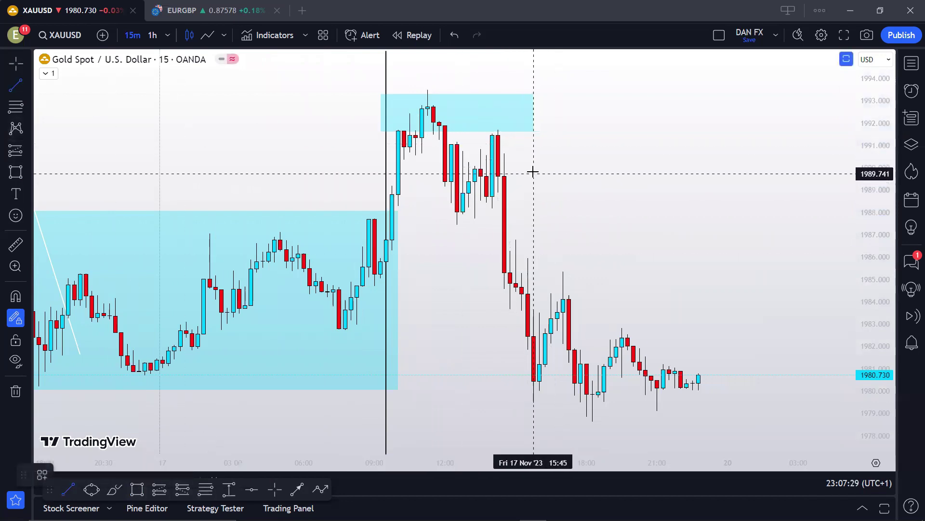
drag(514, 154, 487, 196)
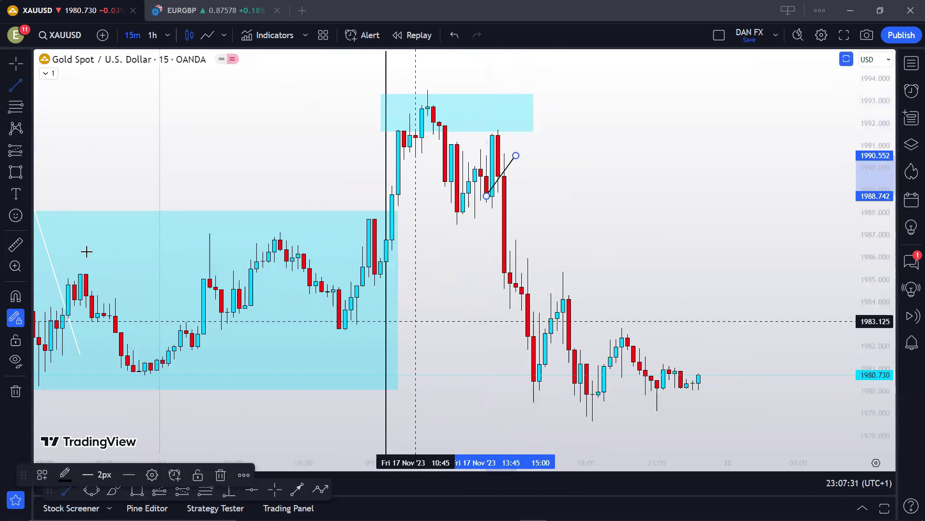
- Try a larger rectangle over the swing high from 08:45 to 16:45, between about 1987.743 and 1993.171
click(14, 176)
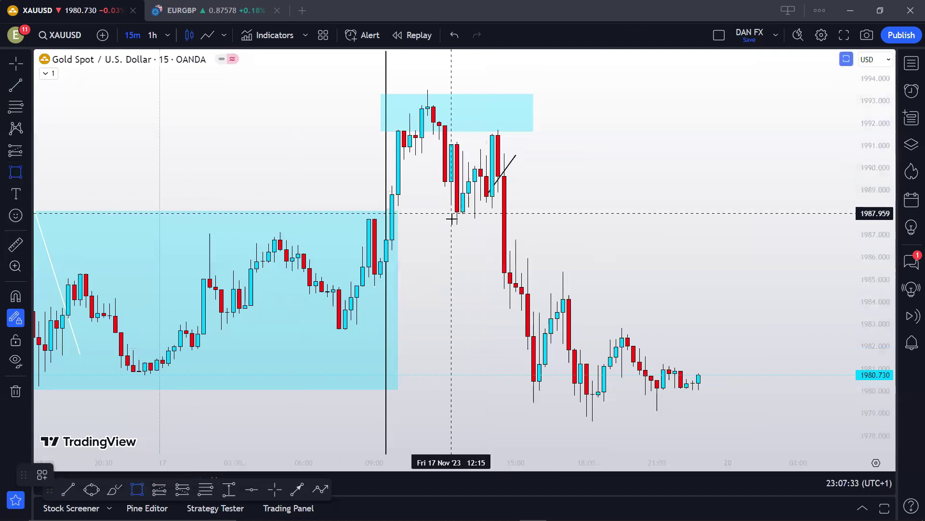
mouse_move(369, 217)
mouse_down()
mouse_move(540, 87)
mouse_move(556, 97)
mouse_up()
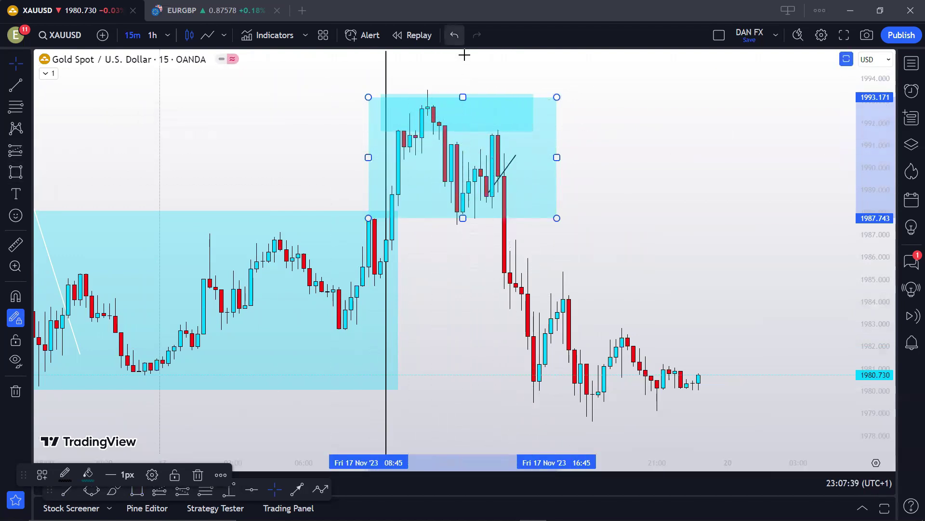
click(454, 34)
key(alt+t)
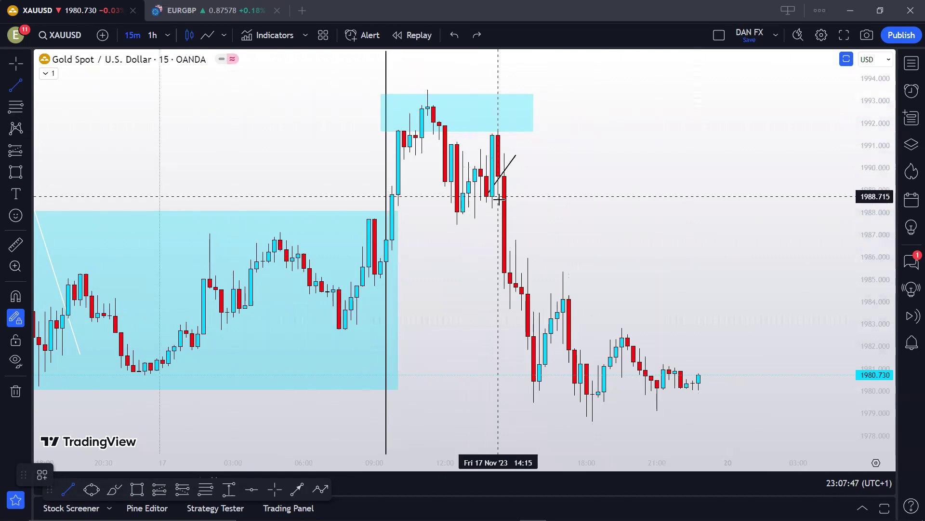
key(Escape)
- Nudge the short trend line down slightly and draw two near-horizontal lines, from 12:45 to 16:45 at about 1992.469 and above it at about 1994.630
mouse_move(507, 166)
mouse_down()
mouse_move(523, 168)
mouse_move(506, 168)
mouse_up()
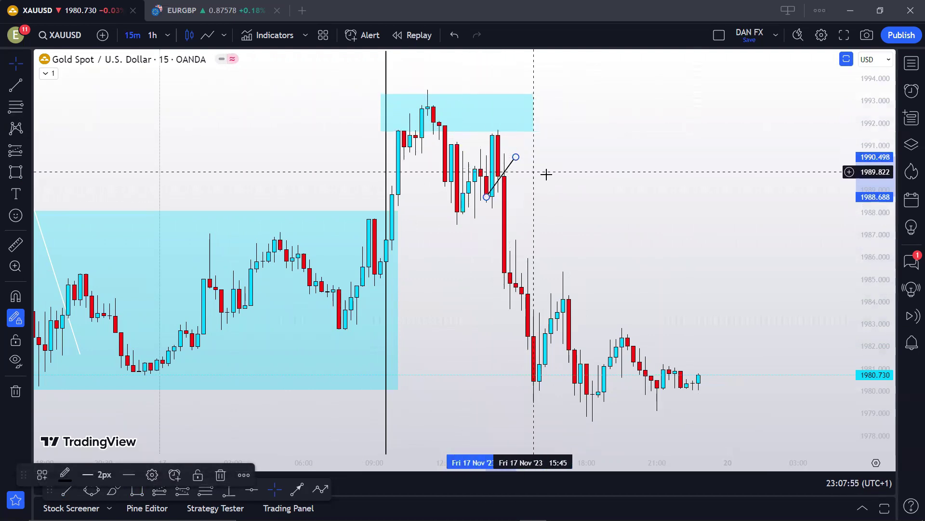
click(16, 85)
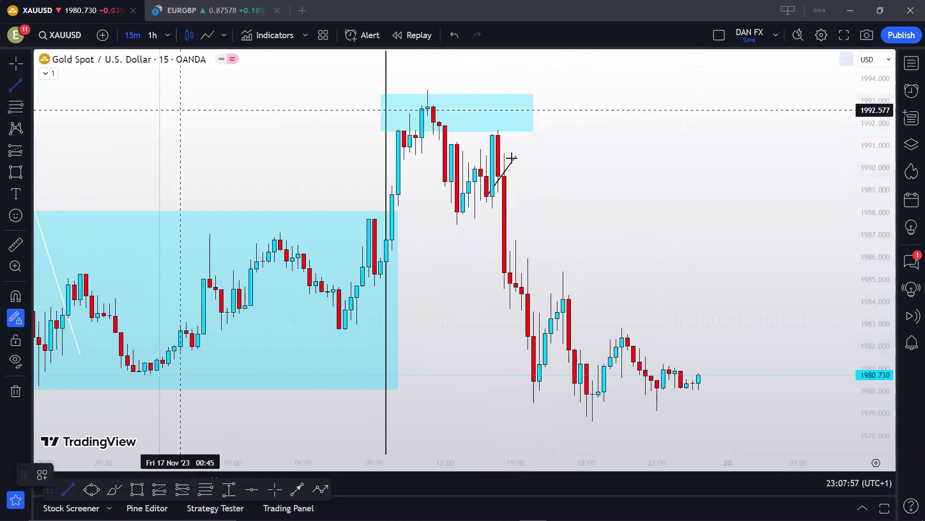
click(463, 114)
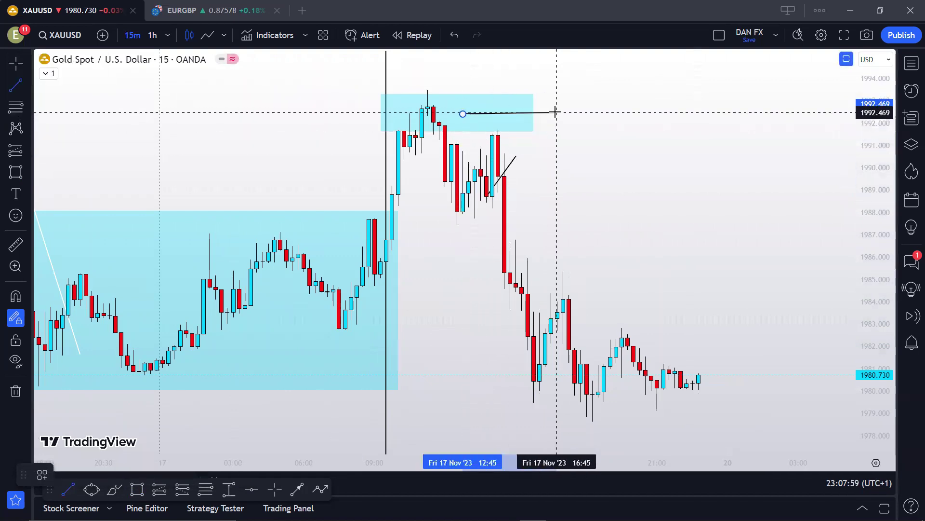
click(556, 112)
click(409, 62)
click(593, 64)
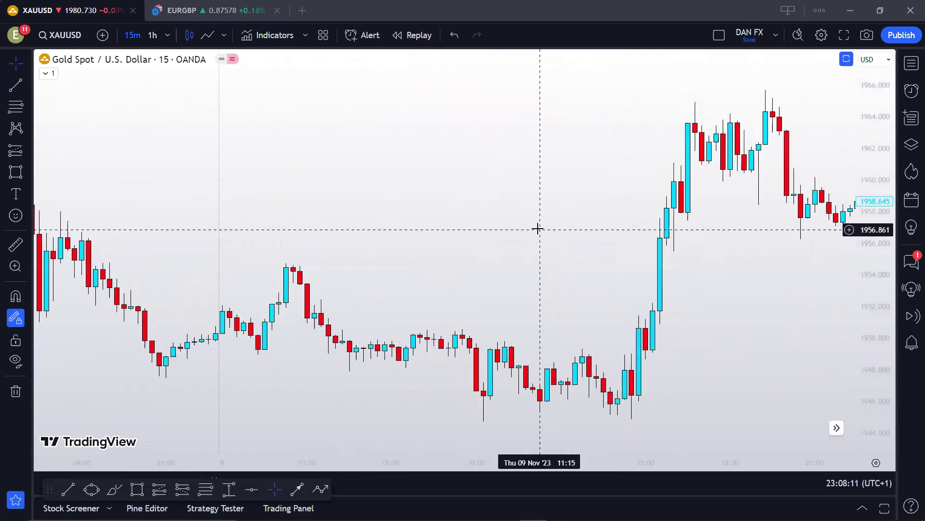
- Mark the 8–9 November consolidation with a rectangle from about 1954.481 to 1947.812, and a smaller one inside from about 1950.693, spanning 04:00 to 08:30
scroll(570, 203, down, 2)
drag(570, 203, 447, 185)
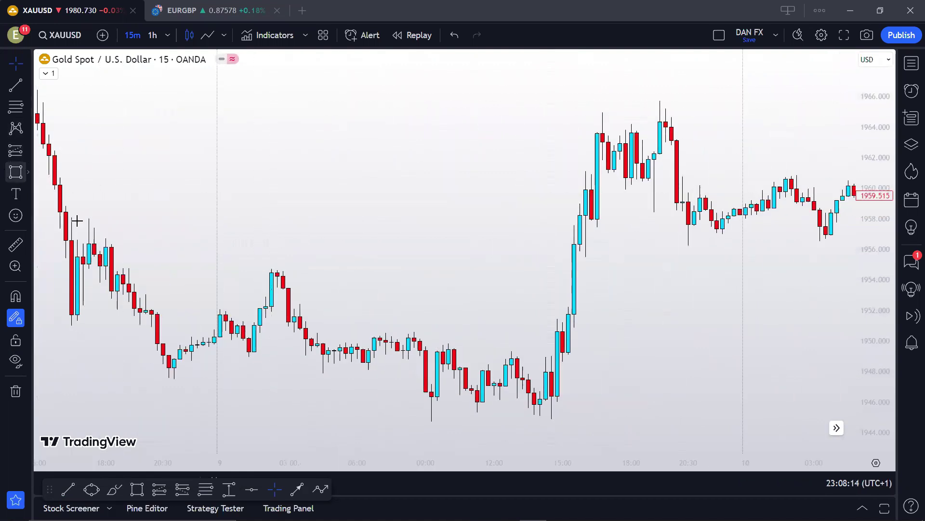
click(16, 172)
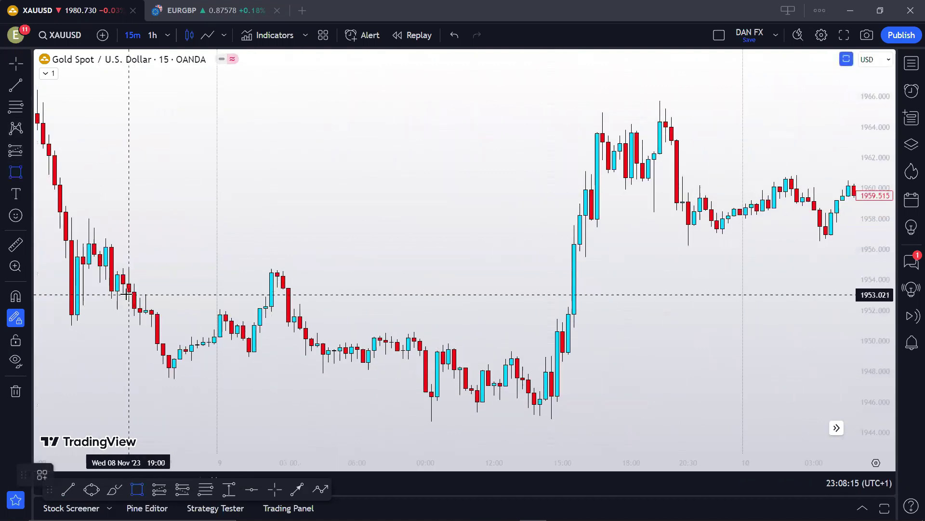
mouse_move(117, 272)
mouse_down()
mouse_move(392, 421)
mouse_move(430, 372)
mouse_move(420, 374)
mouse_up()
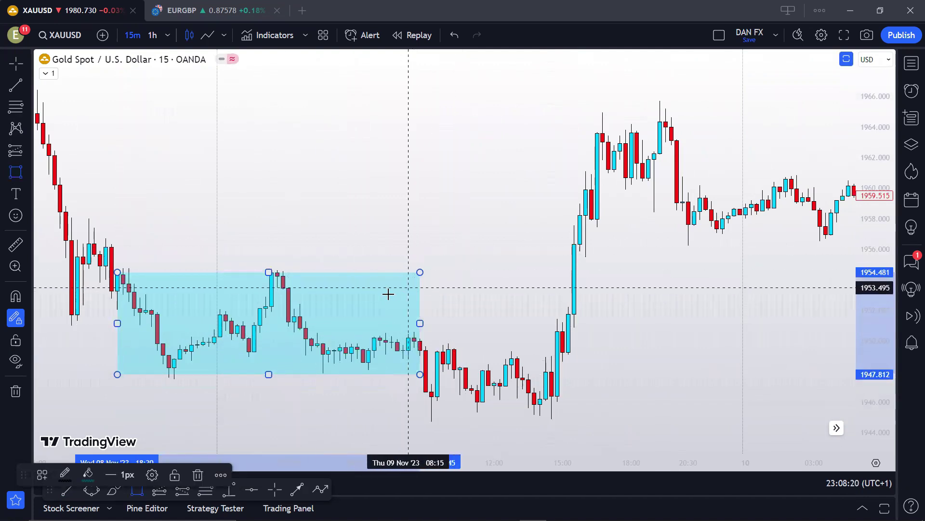
drag(312, 330, 414, 381)
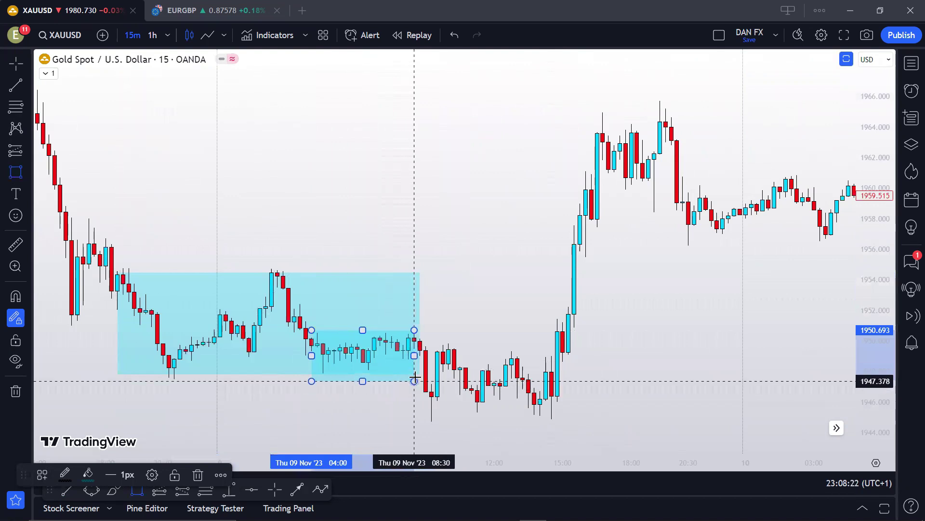
- Draw black trend lines along the smaller rectangle's upper edge, from 03:15 to 09:00 at about 1950.693, and along its lower edge
click(16, 85)
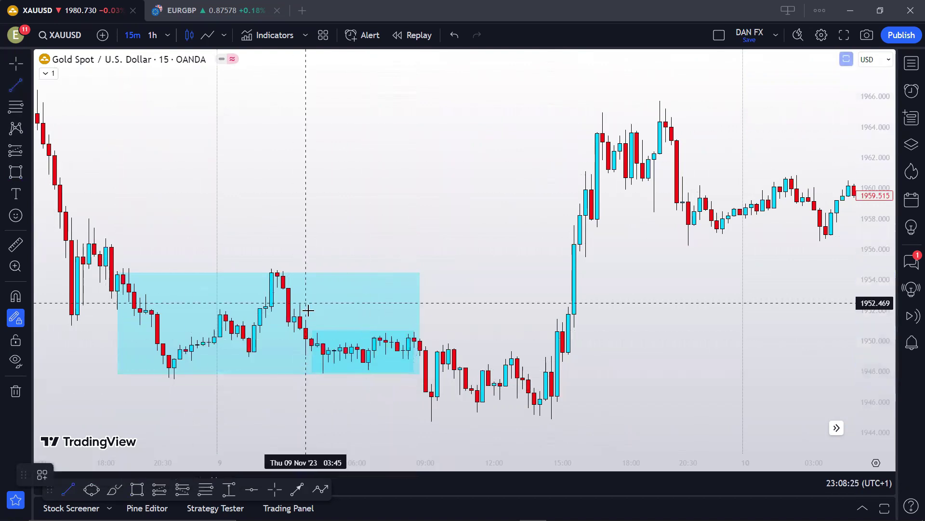
click(294, 330)
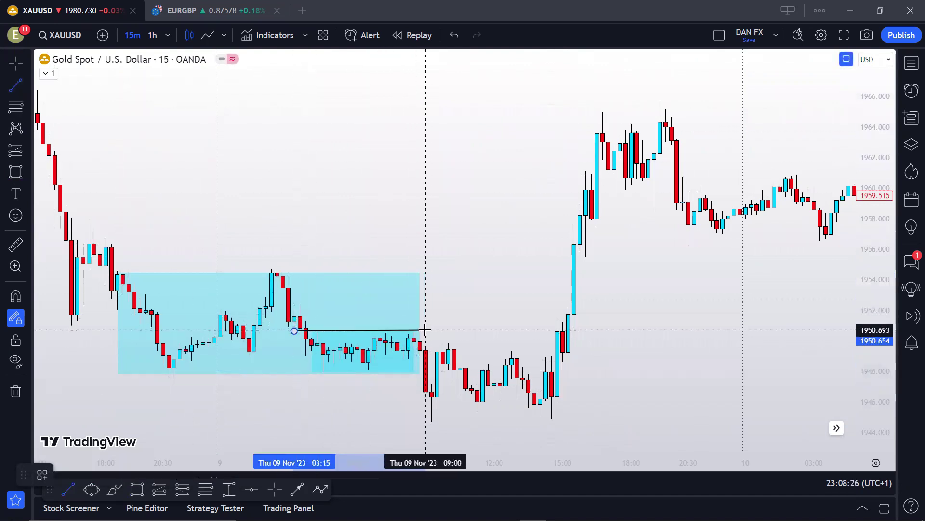
click(425, 330)
click(299, 372)
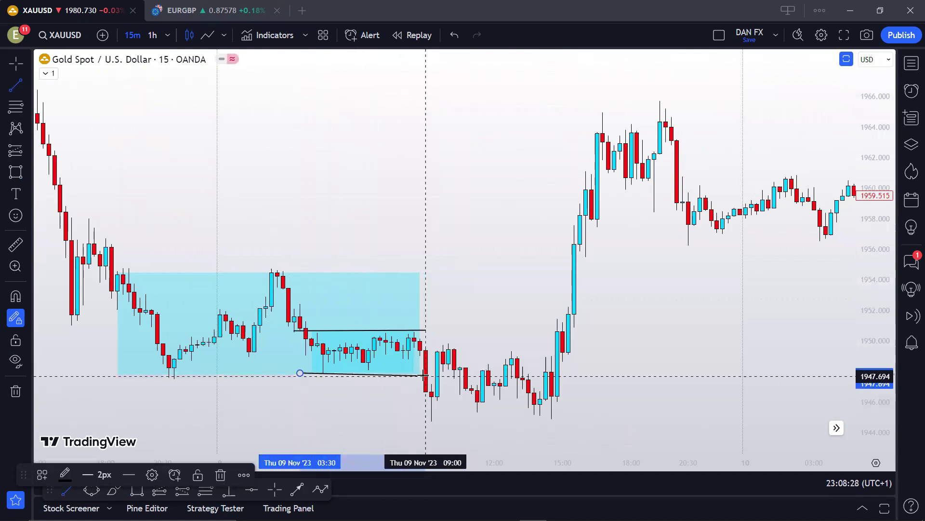
click(453, 262)
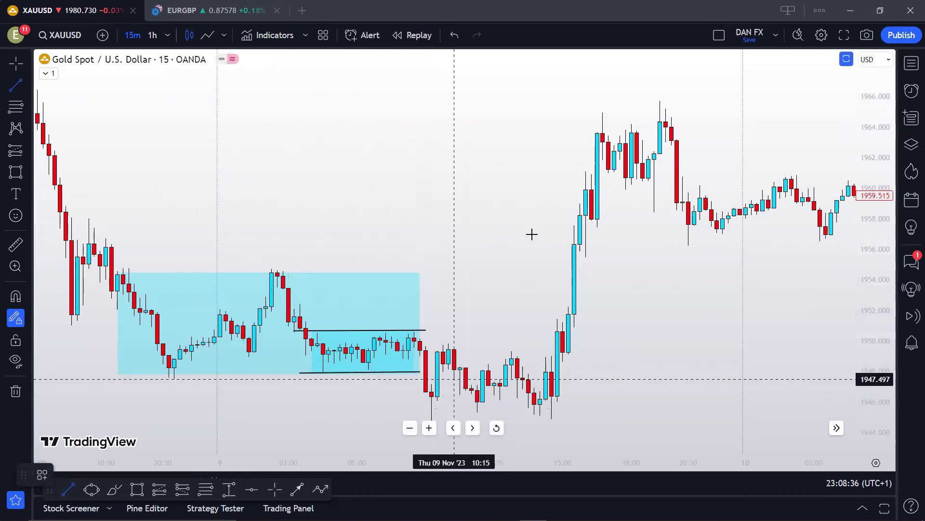
key(Escape)
- Draw a small rectangle over the pullback candles directly after the 9 November breakdown, starting at about 09:15
drag(525, 223, 485, 219)
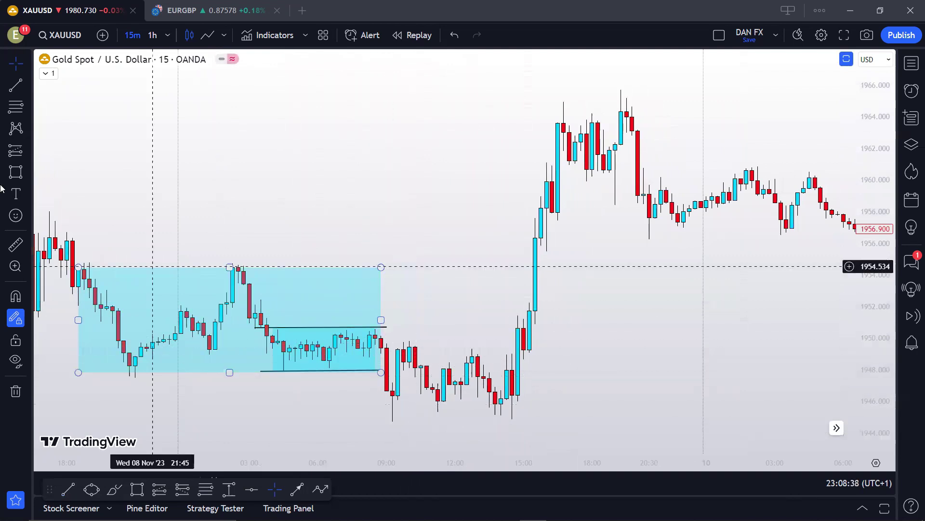
click(16, 173)
drag(410, 354, 421, 373)
click(421, 368)
key(Escape)
- Draw black trend lines along the small pullback rectangle's upper edge, from 09:15 at about 1949.539, and along its lower edge
click(28, 85)
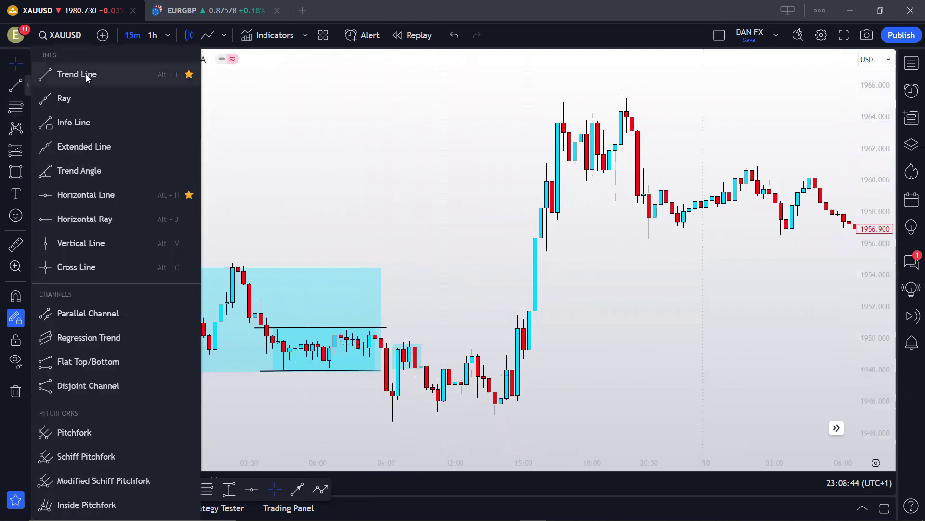
click(77, 76)
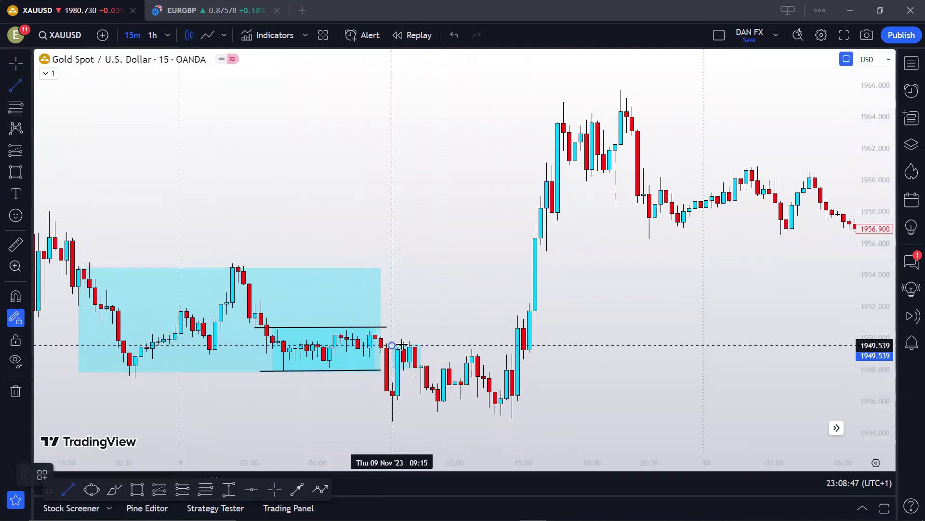
click(427, 345)
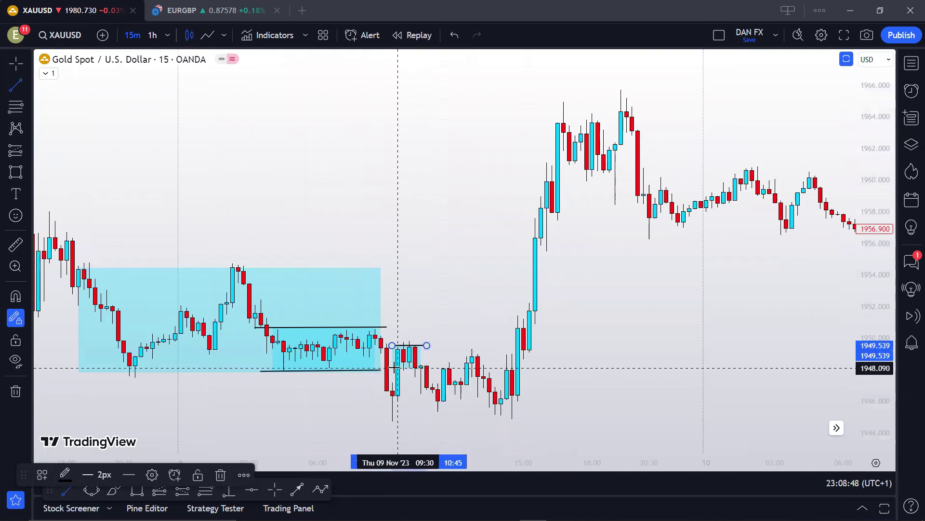
- Outline the zone below the 9 November lows with four trend lines, from about 1946.069 between 08:45 and 15:00 down to about 1944.200
click(524, 397)
click(529, 429)
click(369, 429)
click(381, 396)
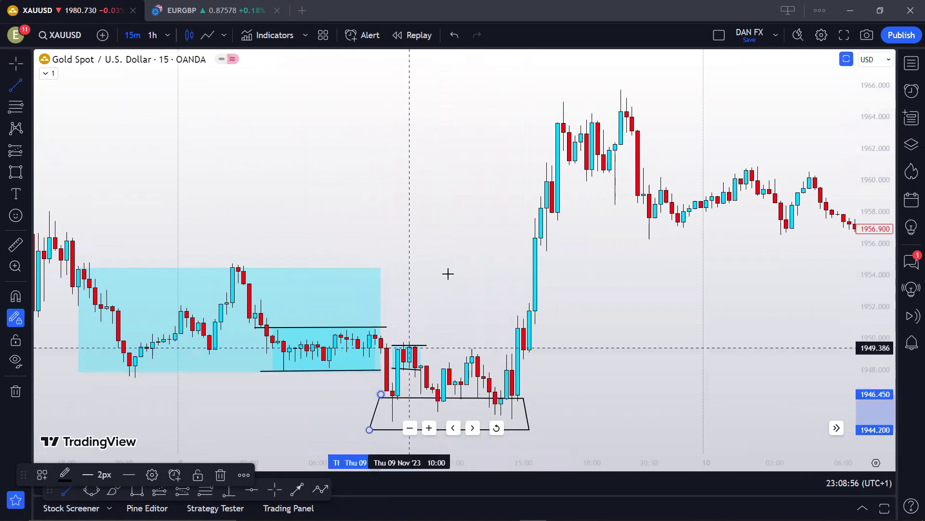
- Draw two short downward-sloping trend lines, one across the candles between 11:00 and 12:00 and one across the breakout candles around 15:00
click(16, 86)
click(432, 362)
click(455, 381)
click(506, 351)
click(541, 392)
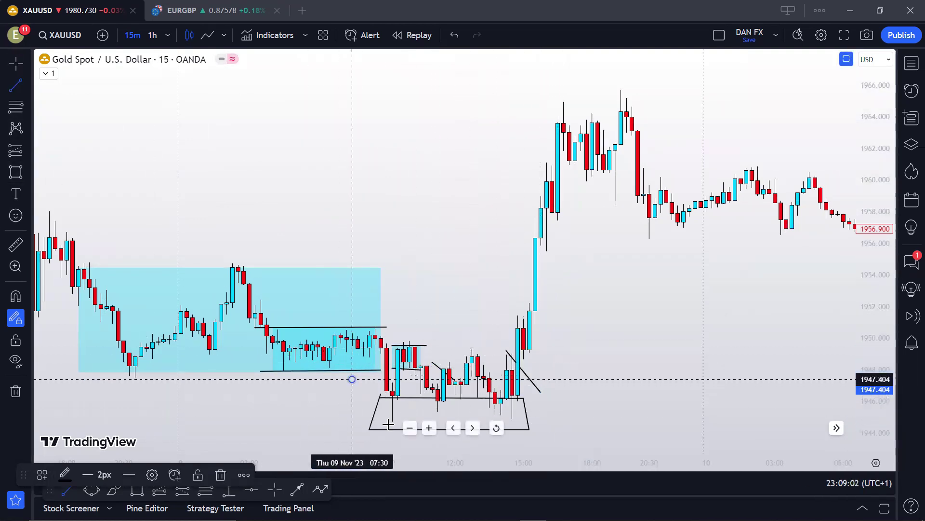
key(Escape)
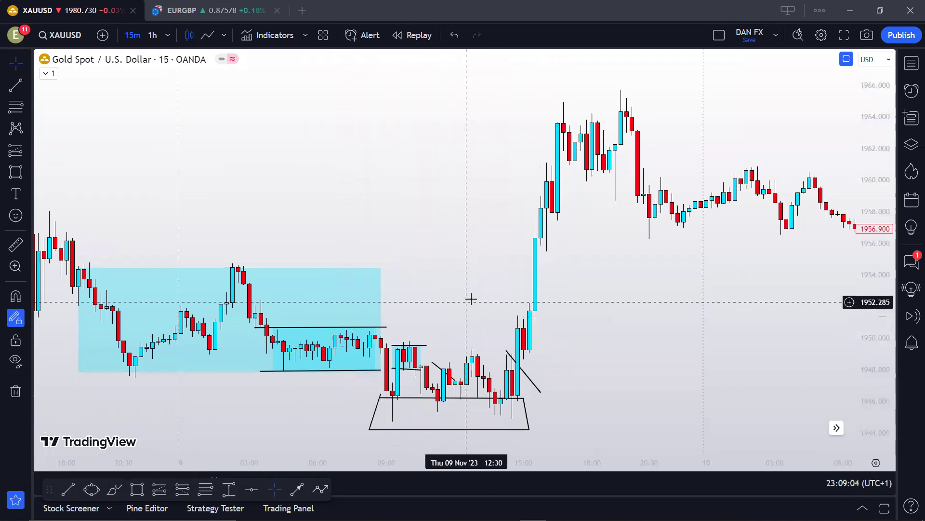
- Mark the lower 9 November consolidation with a rectangle starting at 09:00, from about 1949.882 down to 1945.115
scroll(479, 271, down, 1)
scroll(479, 272, up, 1)
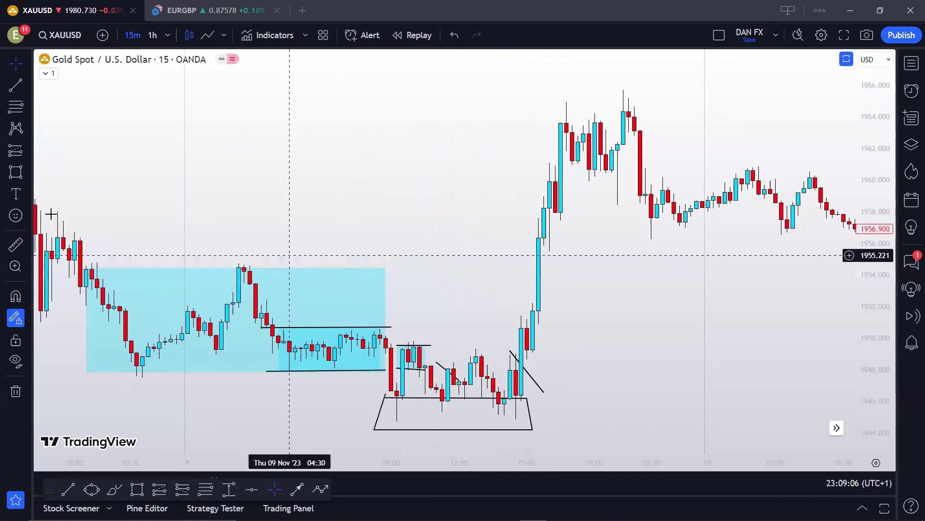
click(15, 172)
click(391, 340)
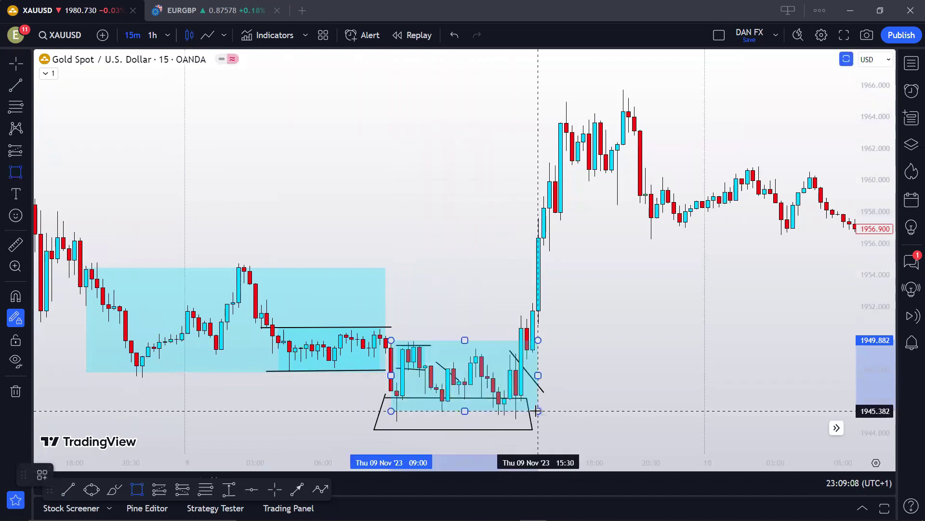
click(533, 415)
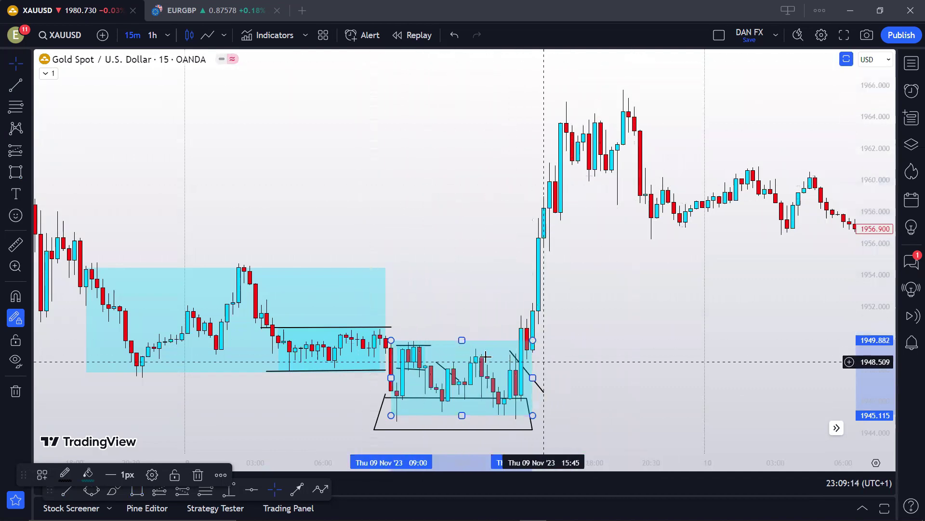
- Try a zigzag of trend lines above the 9 November peaks, starting at about 1962.276, and undo it
key(alt+t)
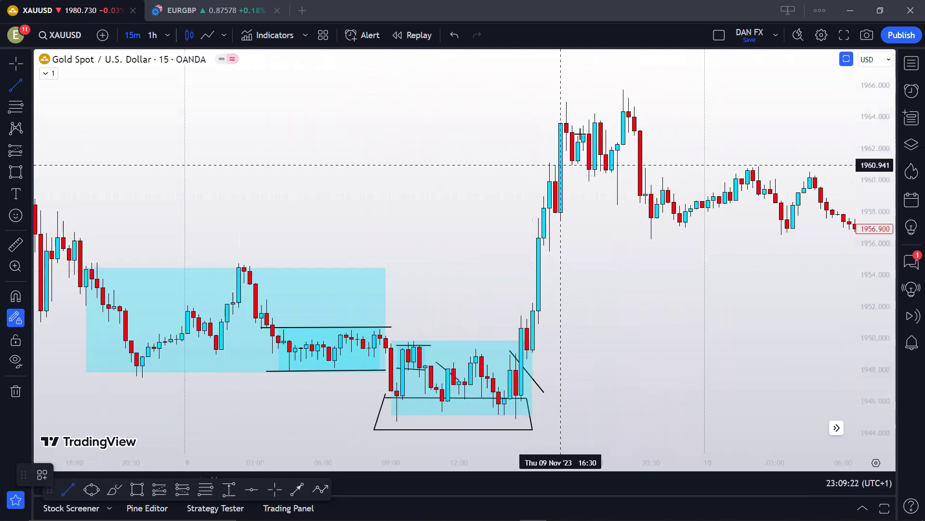
click(566, 85)
click(600, 114)
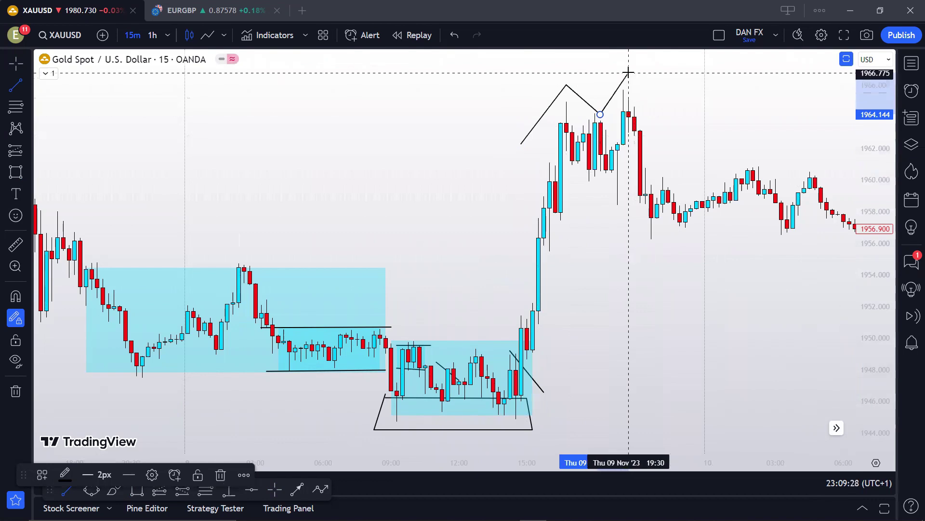
click(459, 38)
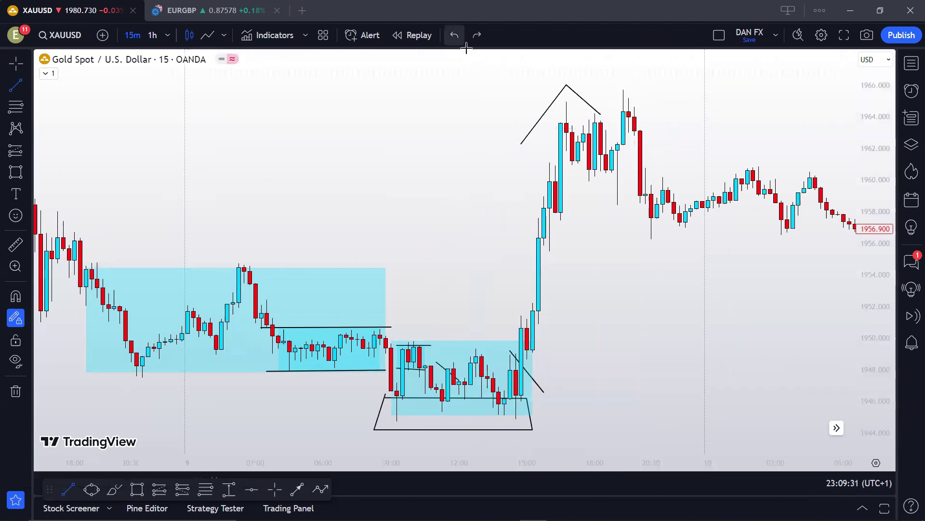
click(455, 38)
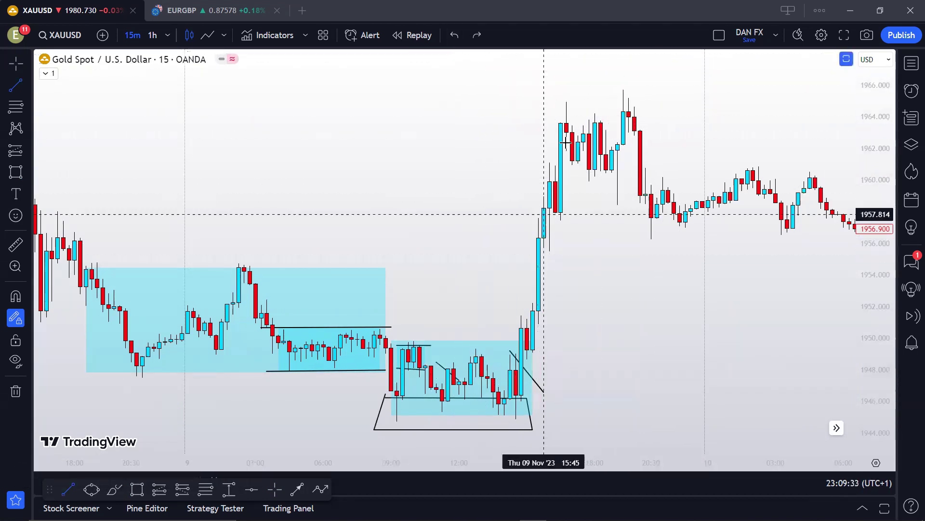
- Draw short diagonal lines across the 9 November rally's two pullbacks, and near-horizontal lines bounding the peak consolidation, the highest at about 1965.021
click(498, 324)
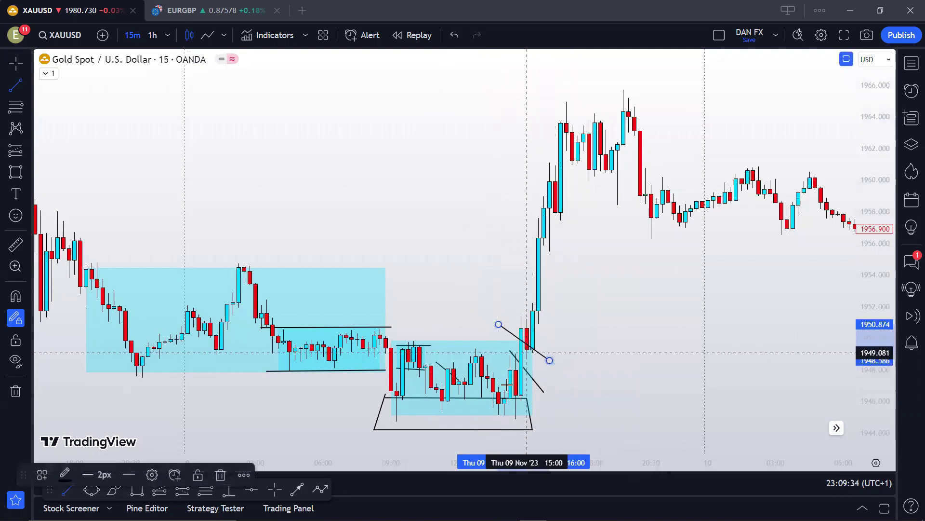
click(538, 188)
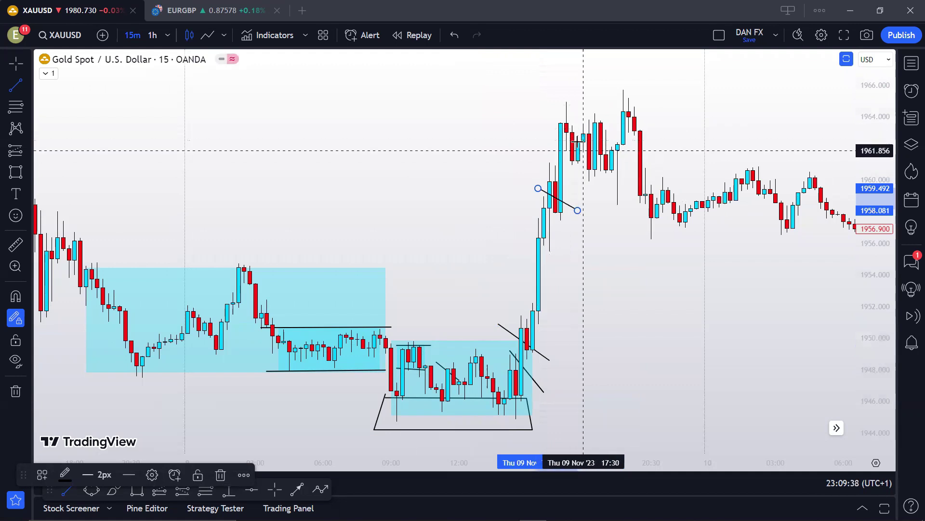
click(561, 126)
click(578, 175)
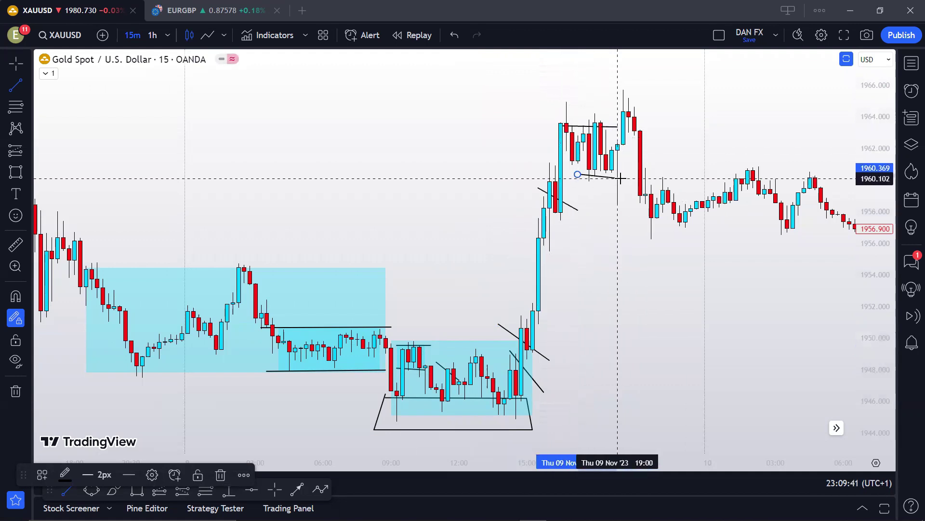
click(550, 100)
click(651, 100)
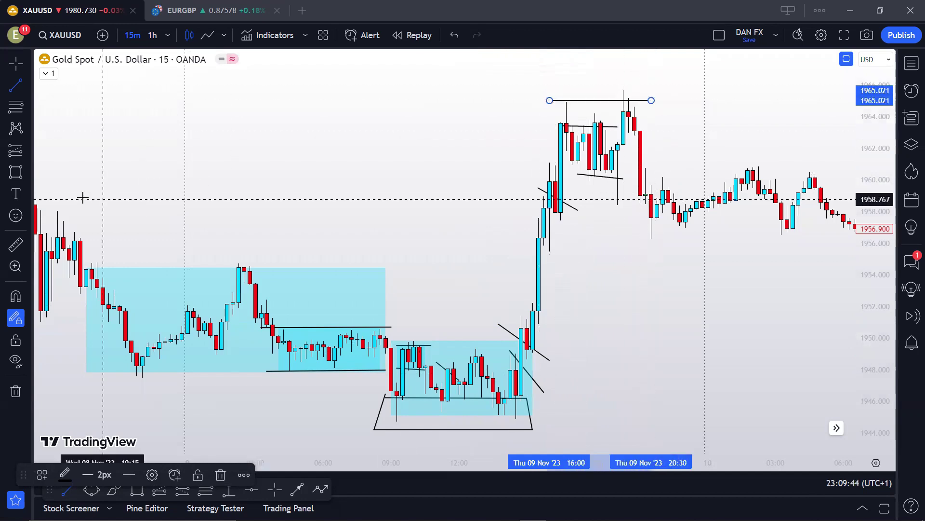
- Try a short brush stroke above the highest 9 November wick and undo it
click(25, 172)
click(53, 97)
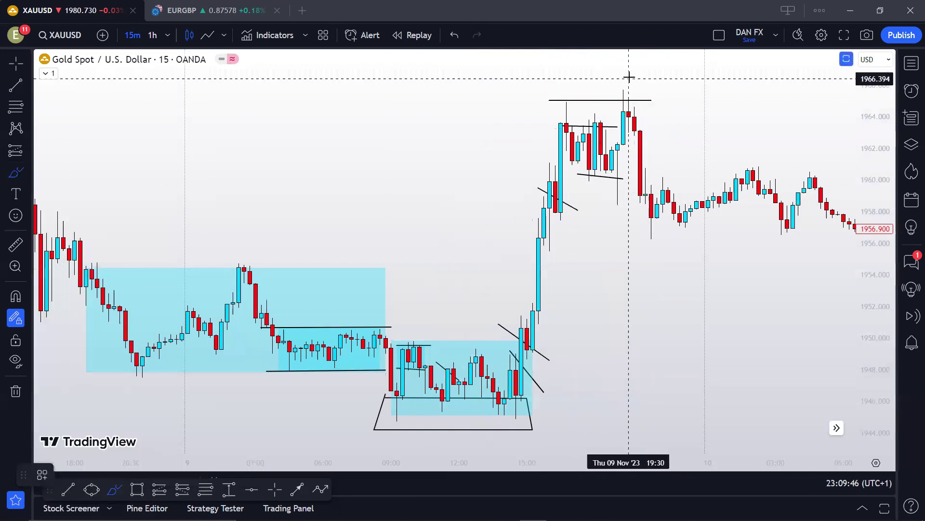
drag(622, 78, 624, 87)
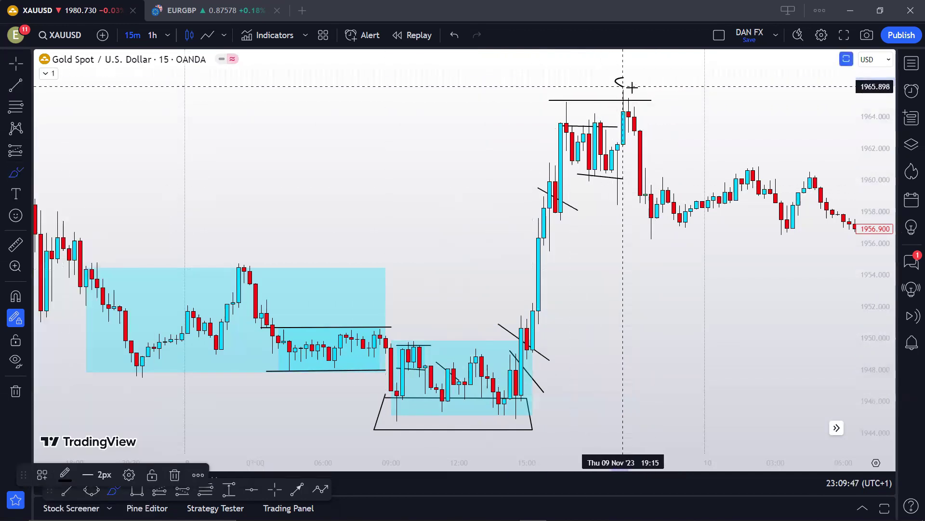
click(454, 35)
key(alt+t)
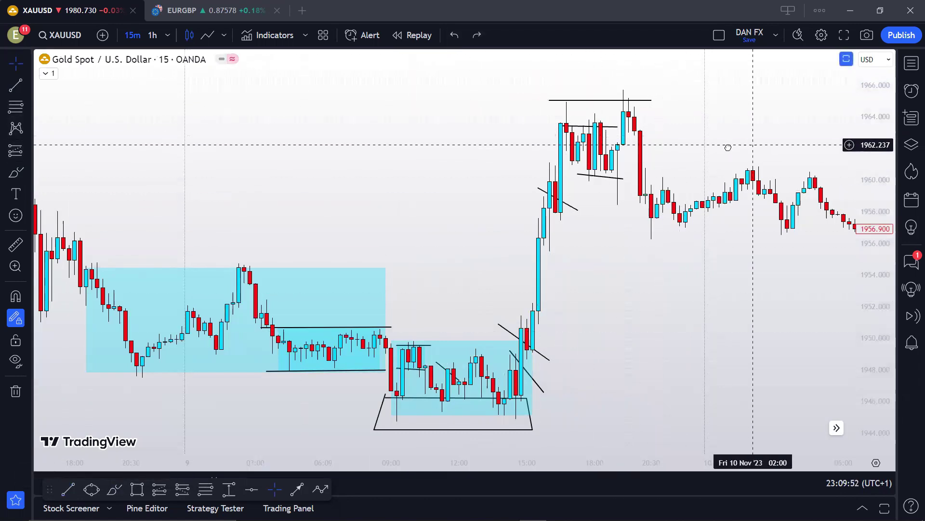
- Mark the 9–10 November consolidation after the peak with a rectangle from 20:30 to about 07:00, starting at about 1960.712
click(27, 172)
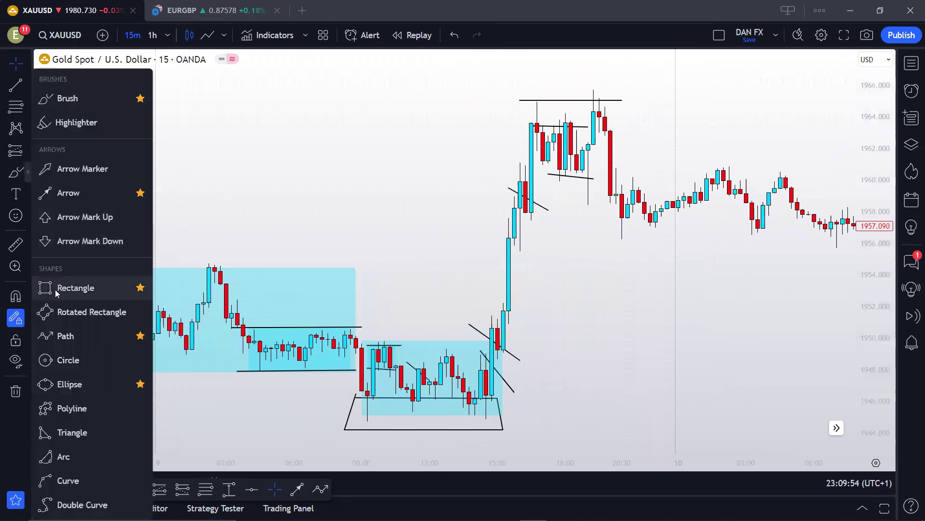
click(68, 288)
drag(622, 169, 830, 234)
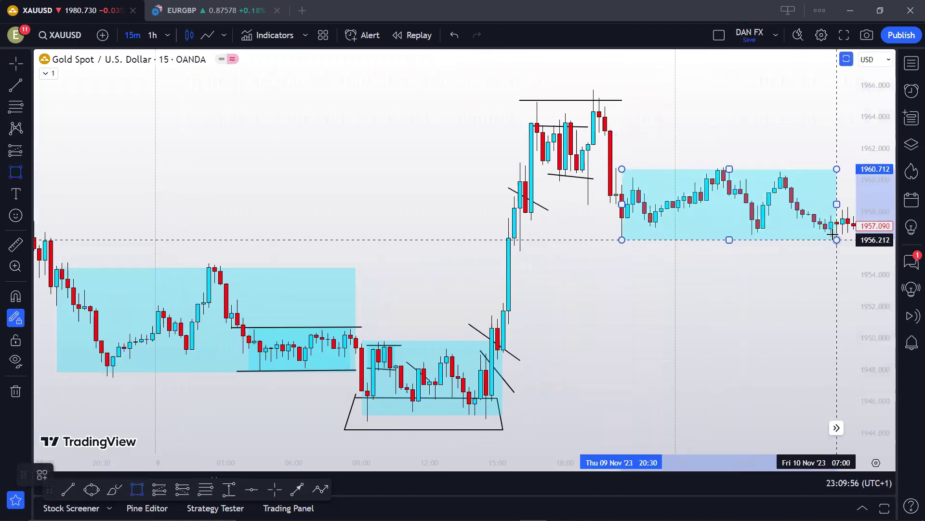
click(570, 270)
scroll(398, 128, down, 8)
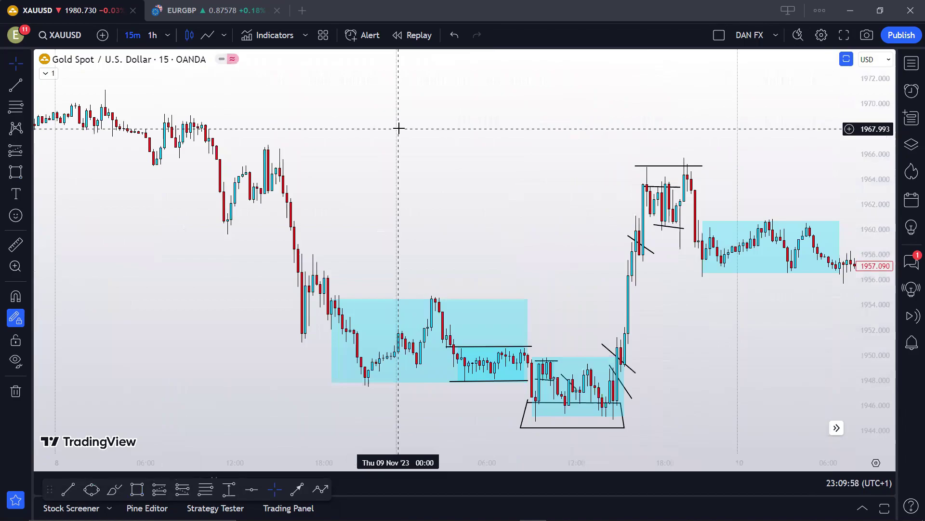
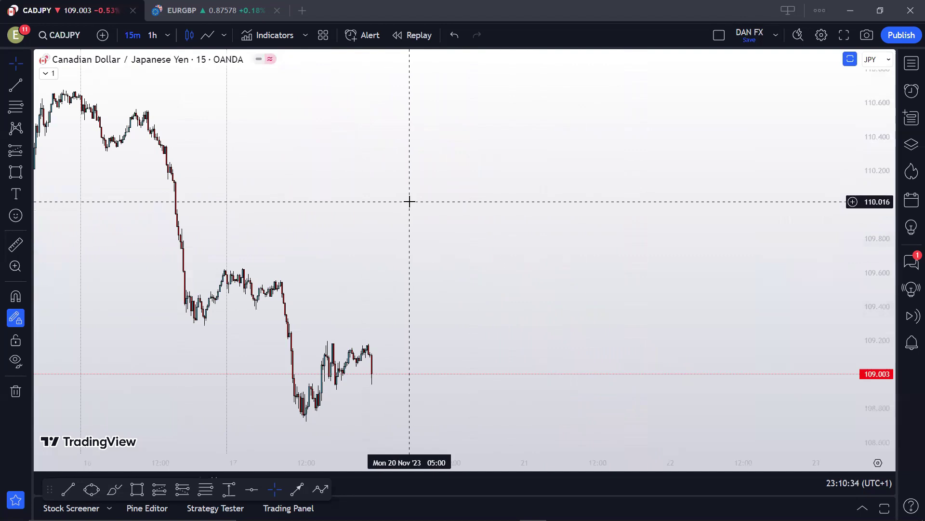
- Mark the 13–15 November consolidation on the CADJPY 15-minute chart with a rectangle from 110.059 down to about 109.57
click(15, 85)
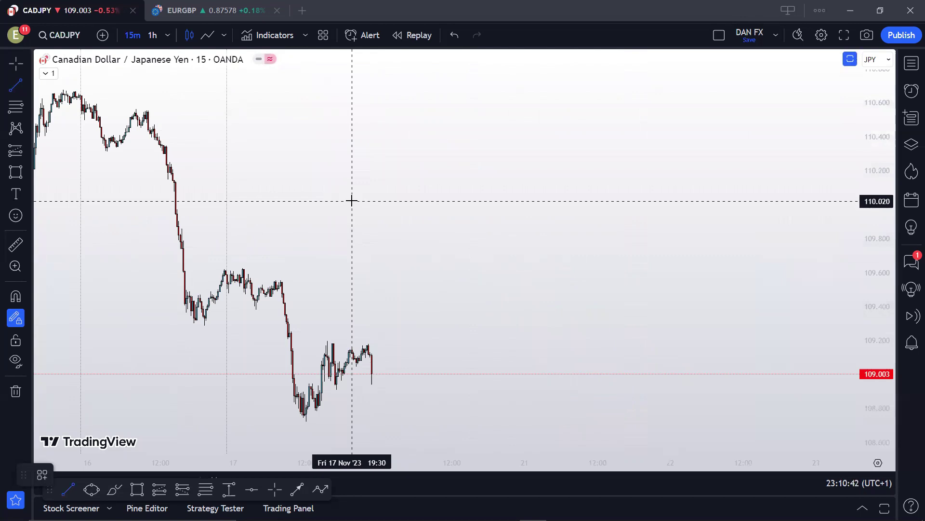
key(Escape)
drag(291, 196, 645, 193)
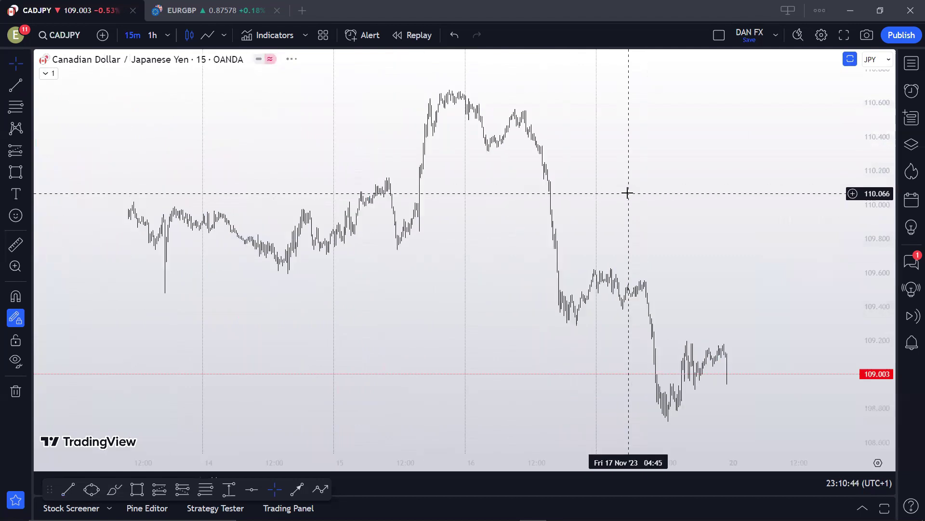
scroll(627, 196, up, 4)
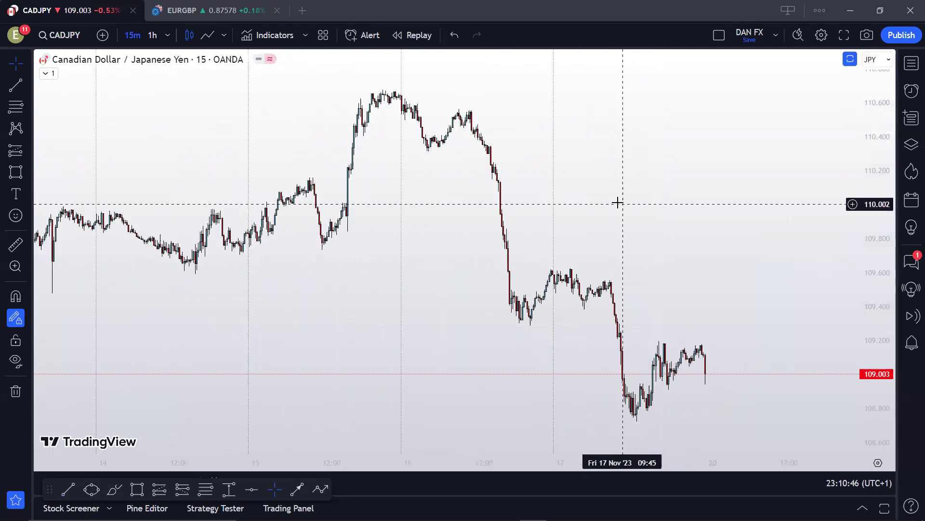
drag(629, 202, 700, 195)
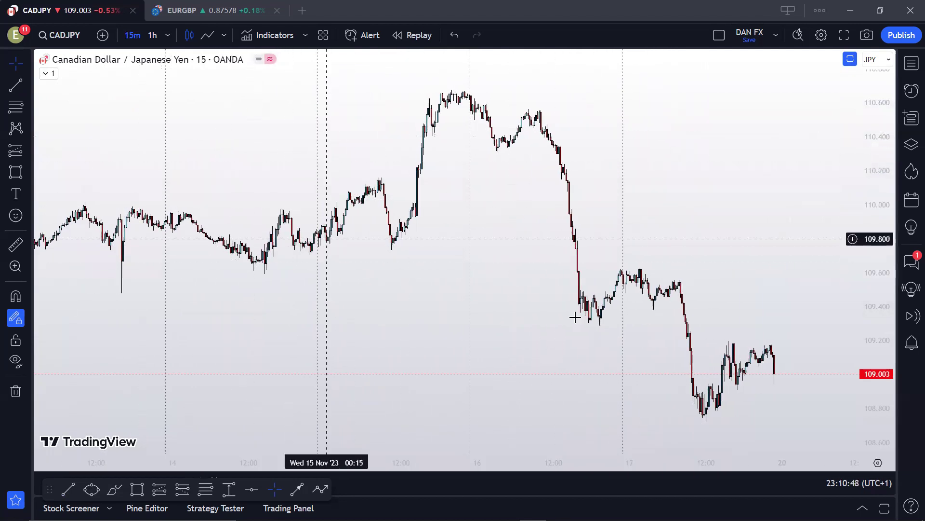
scroll(626, 181, down, 5)
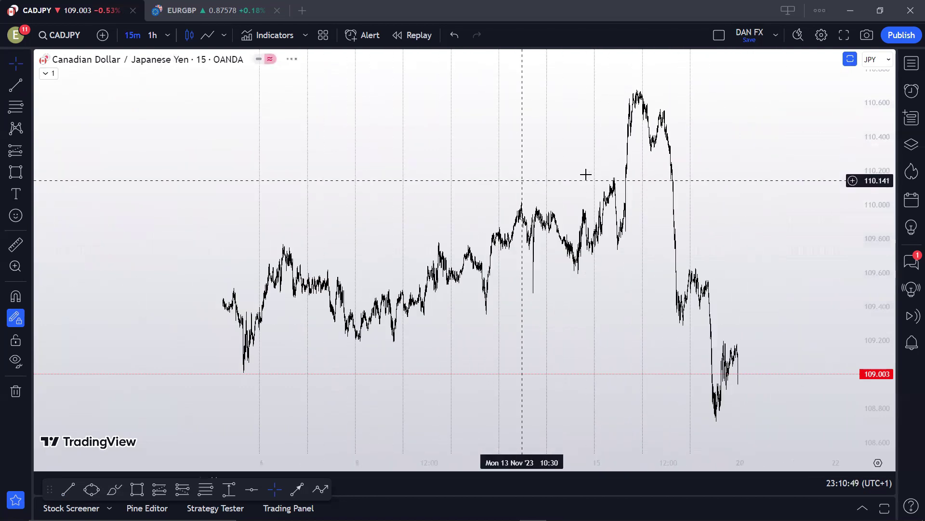
scroll(416, 169, up, 3)
click(16, 172)
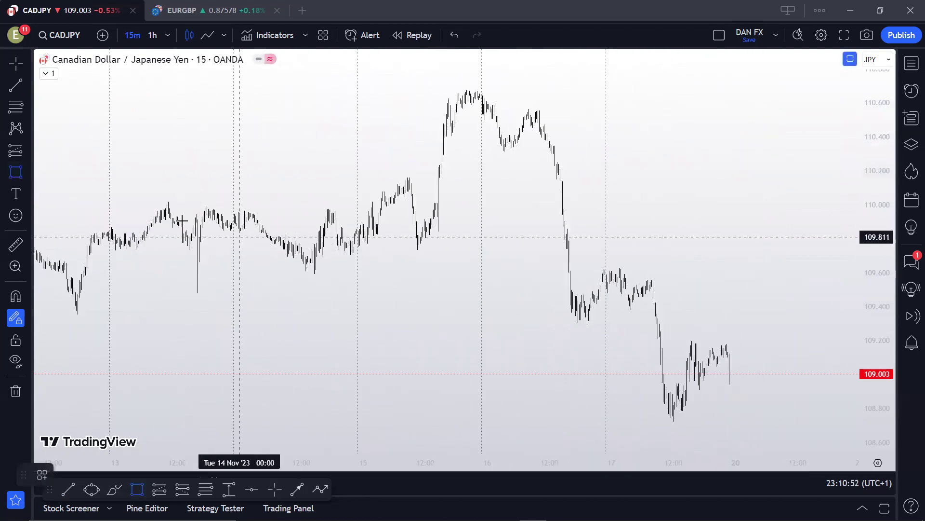
click(121, 195)
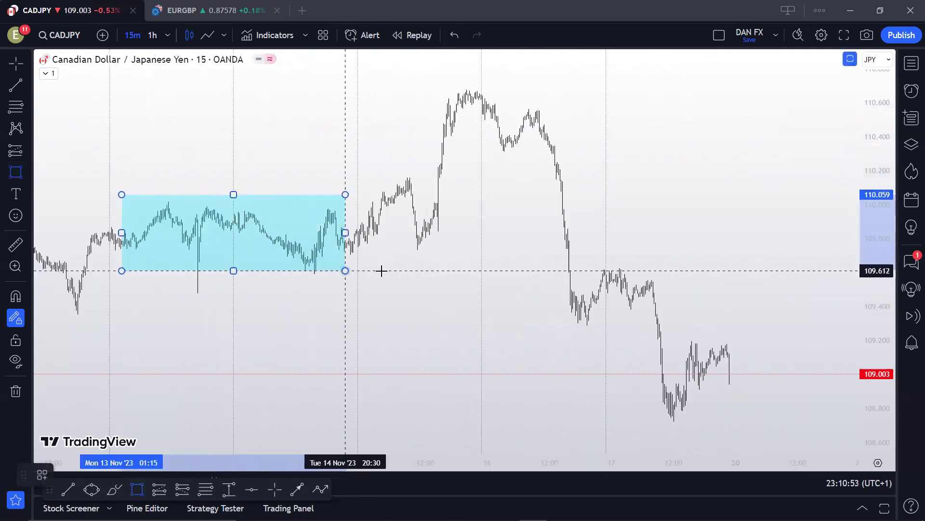
click(433, 277)
drag(433, 195, 444, 194)
click(419, 149)
scroll(252, 200, up, 2)
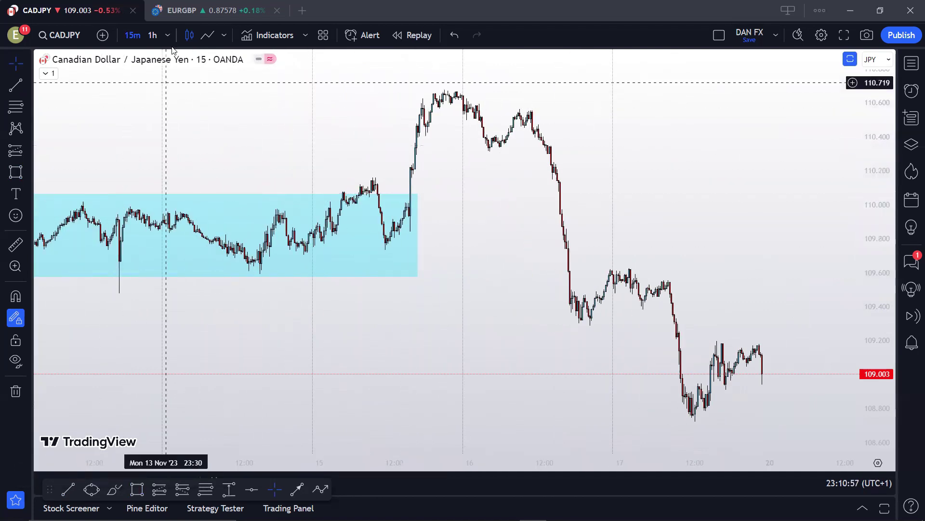
- Switch CADJPY to the 1-hour timeframe and tighten the consolidation rectangle, raising its lower edge to 109.626 and slightly lowering its upper edge
click(152, 35)
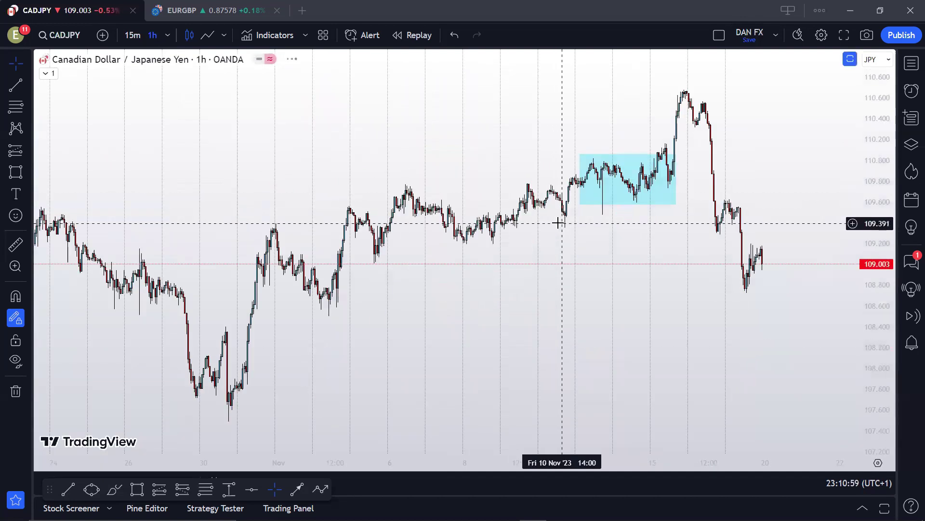
scroll(564, 221, up, 5)
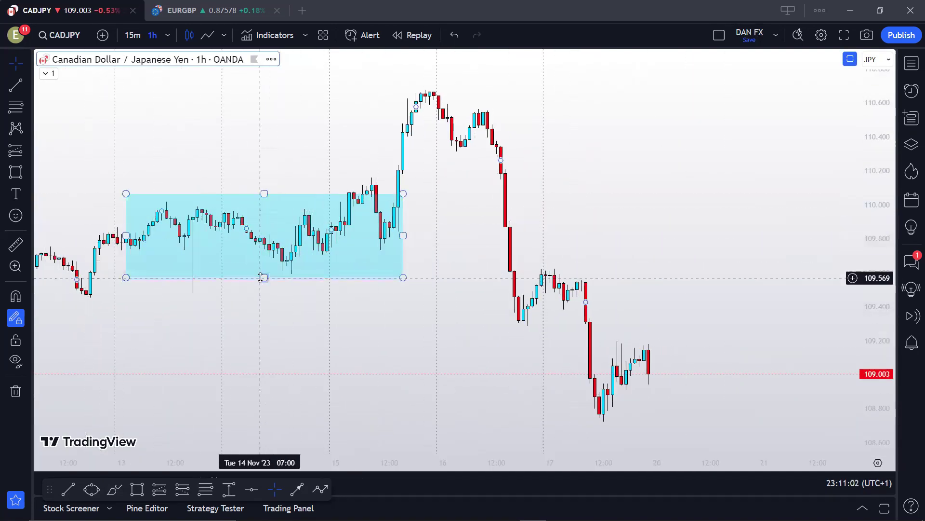
drag(277, 276, 278, 268)
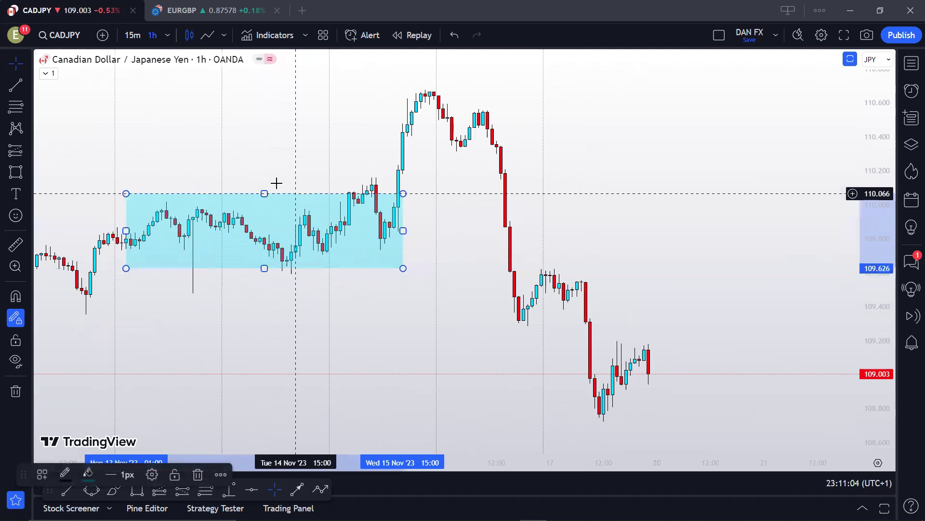
drag(263, 194, 257, 198)
click(251, 177)
- Trace the 15–16 November swings with trend lines from 109.839 up to 110.702, down to 110.322, up to 110.602 and down to 109.885
click(16, 84)
click(385, 232)
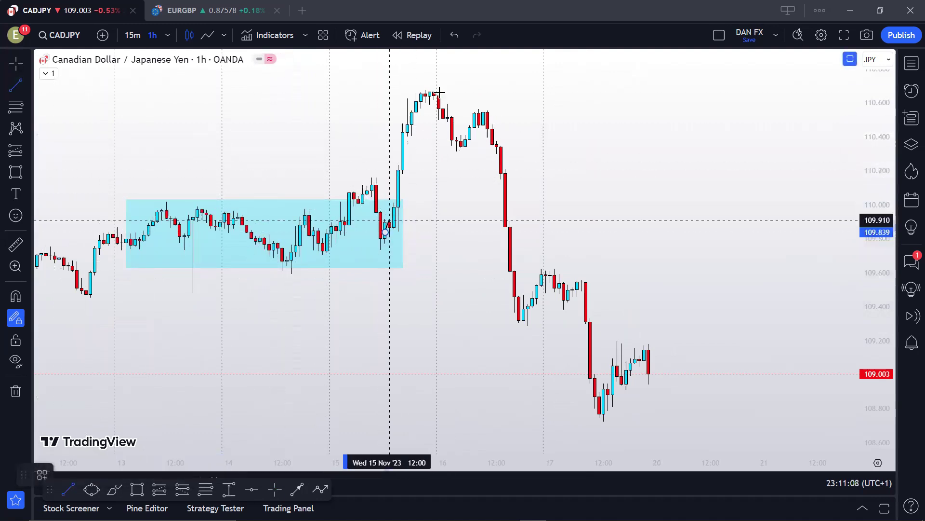
click(425, 86)
click(425, 86)
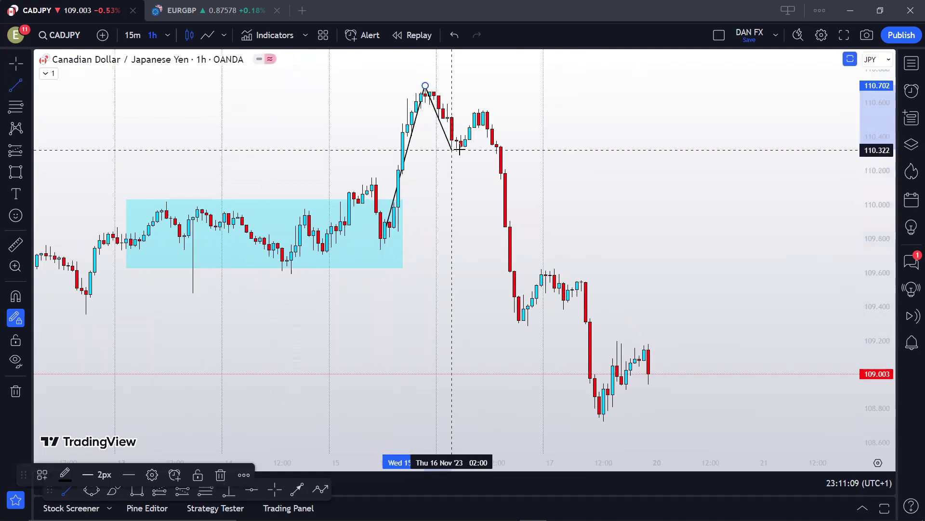
click(461, 150)
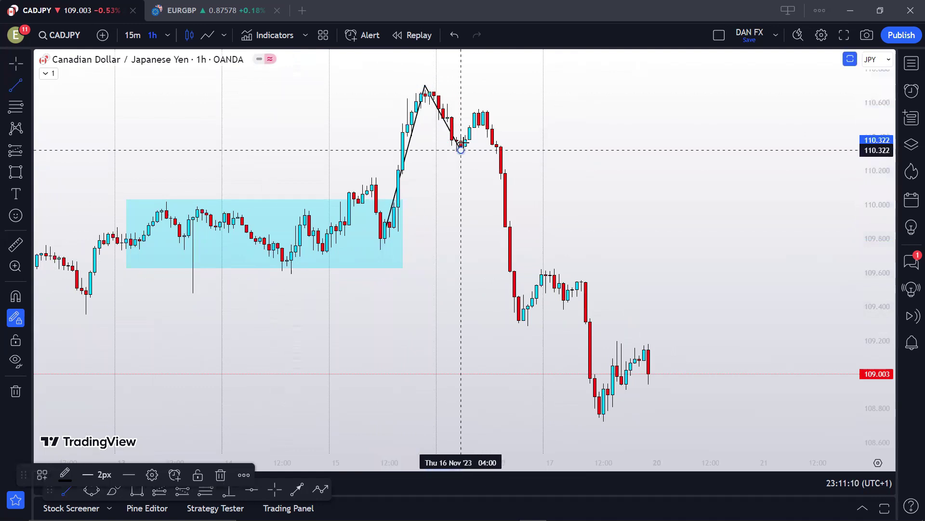
click(483, 102)
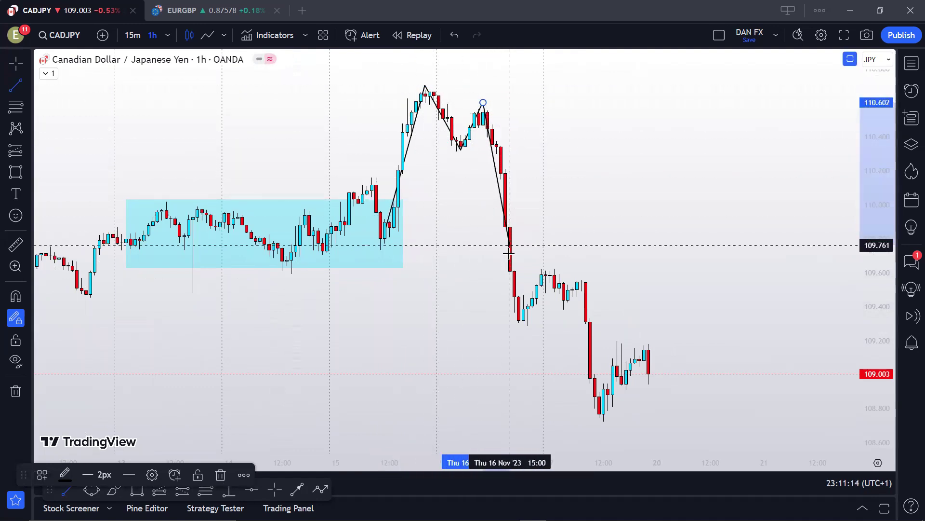
key(Escape)
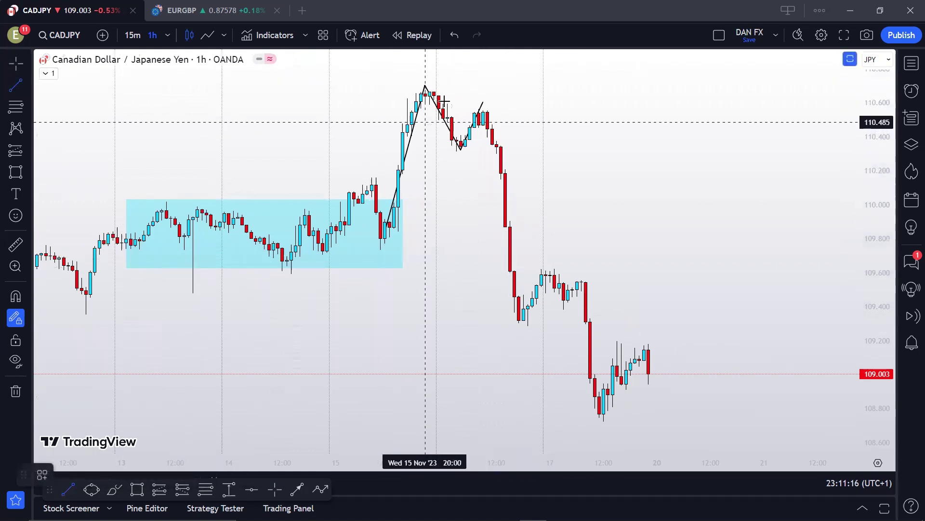
click(483, 102)
click(515, 223)
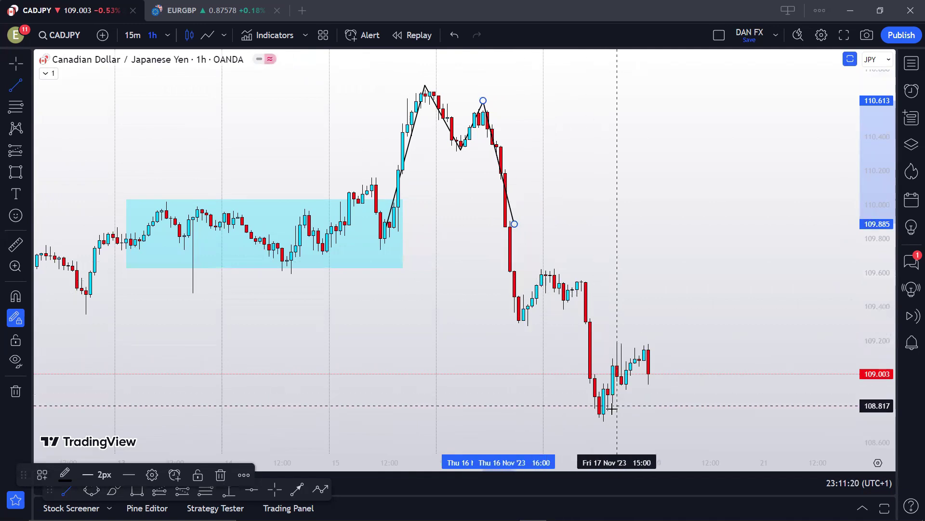
- Draw trend lines along the 17 November drop from 109.186 to 108.721, its rebound, and a sideways zigzag extending past the last candle
click(581, 343)
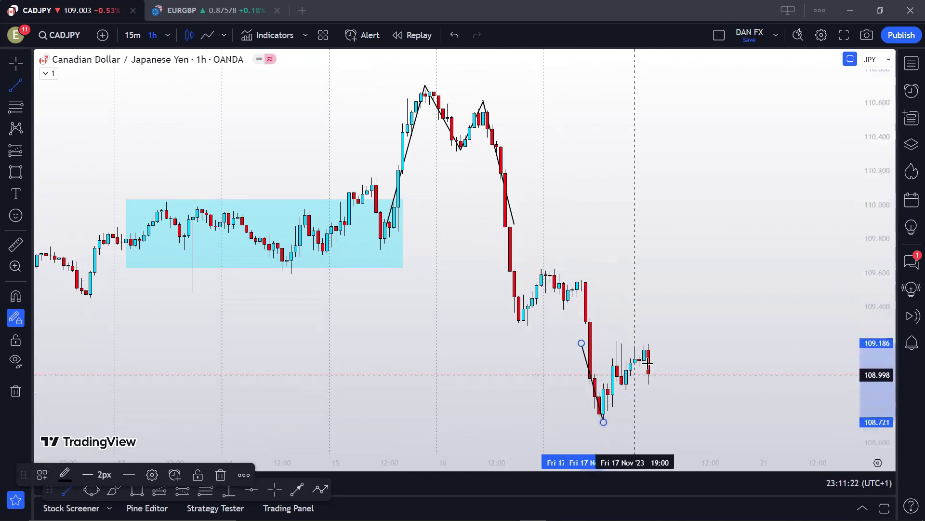
click(599, 419)
click(635, 342)
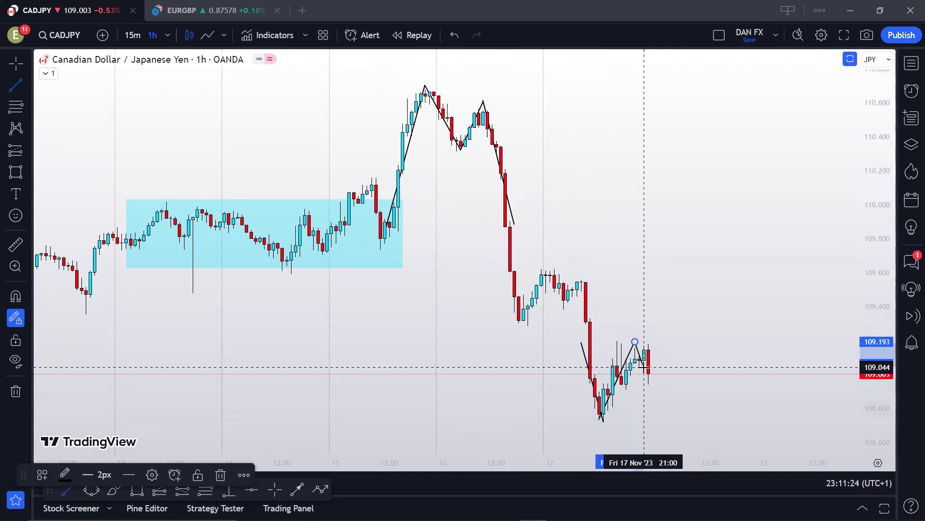
click(675, 347)
click(689, 370)
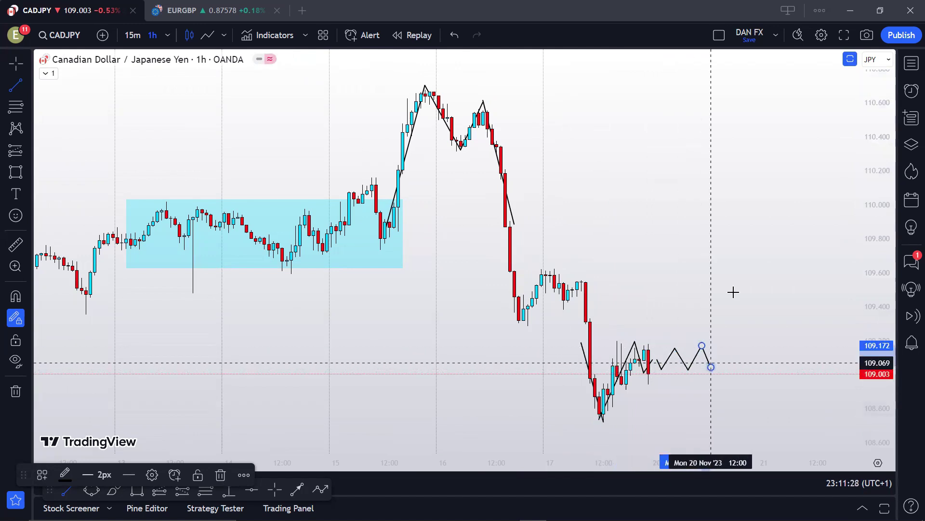
key(Escape)
- Remove all drawings from the CADJPY chart
scroll(696, 262, down, 6)
scroll(692, 261, up, 5)
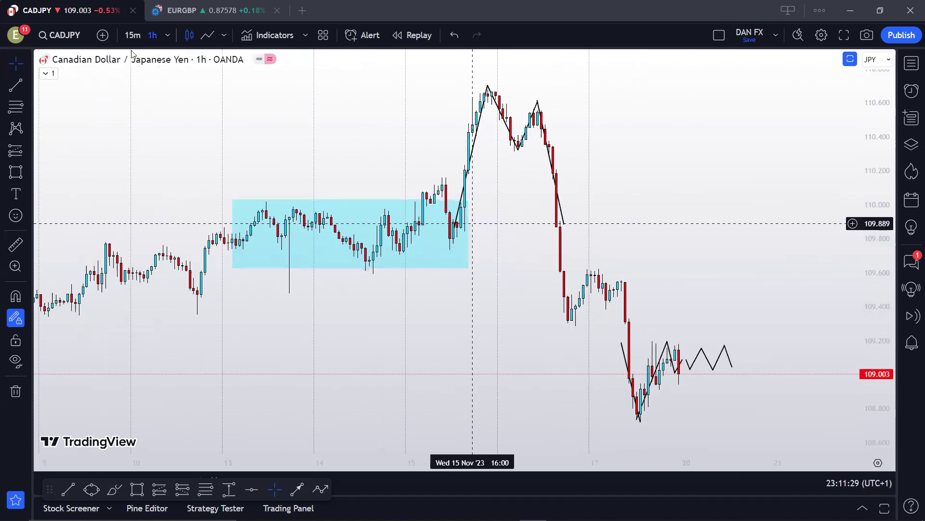
right_click(371, 99)
click(436, 351)
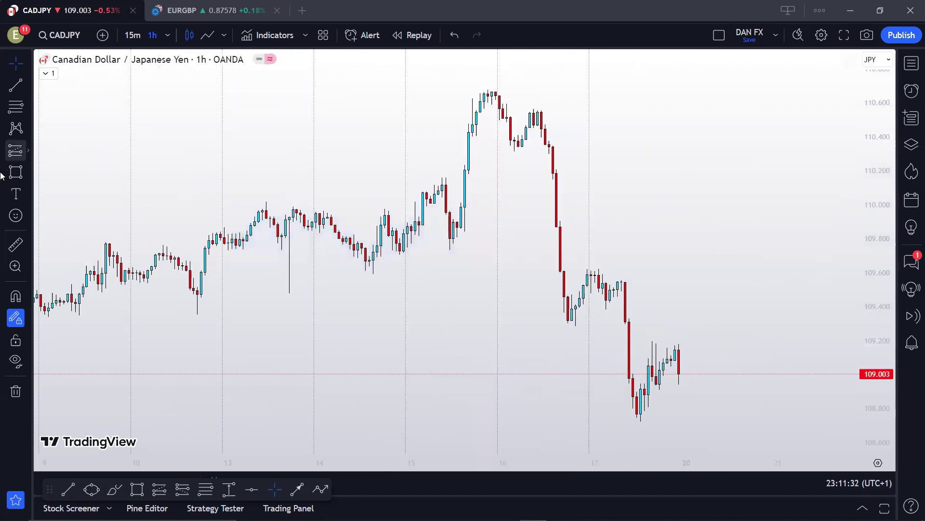
- Draw rectangles over the 13–15 November consolidation, from 110.130 to 109.612, and over the latest 17 November range, extending past the last candle
click(16, 172)
drag(244, 182, 468, 270)
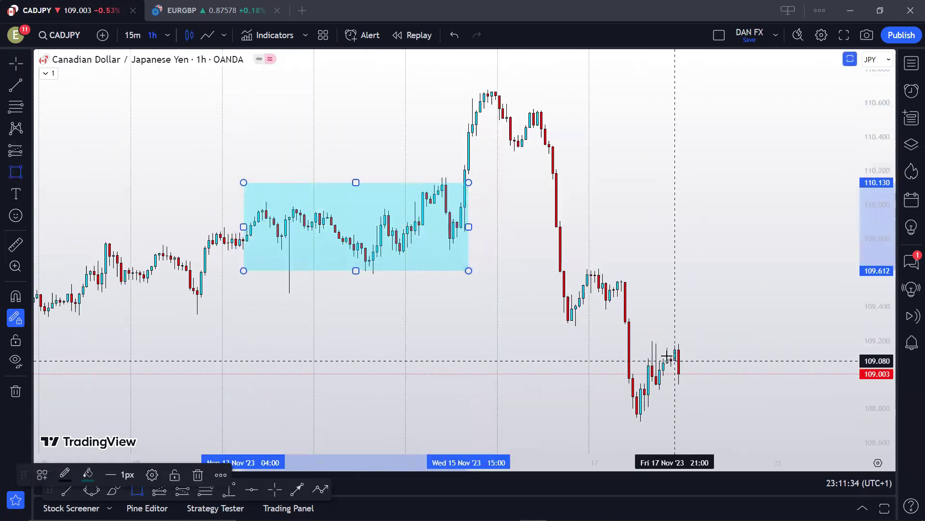
mouse_move(657, 337)
mouse_down()
mouse_move(714, 376)
mouse_move(755, 381)
mouse_up()
key(Escape)
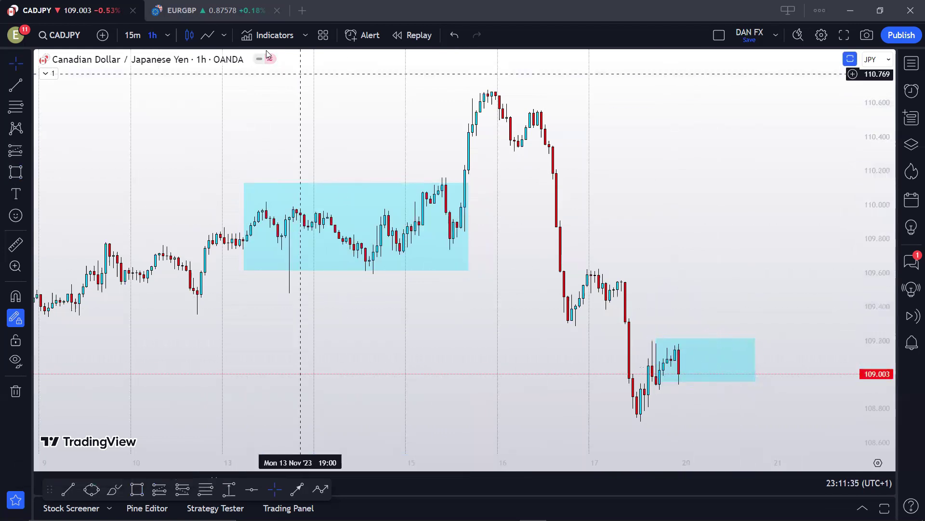
- Show the chart as a line and mark the 25–27 October and 1–2 November consolidations with rectangles
click(208, 37)
scroll(636, 164, down, 5)
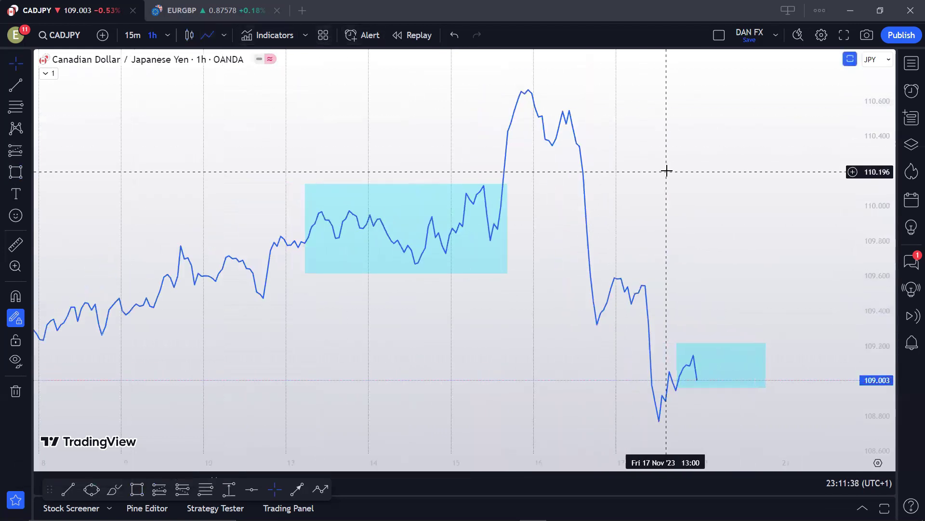
scroll(668, 145, down, 6)
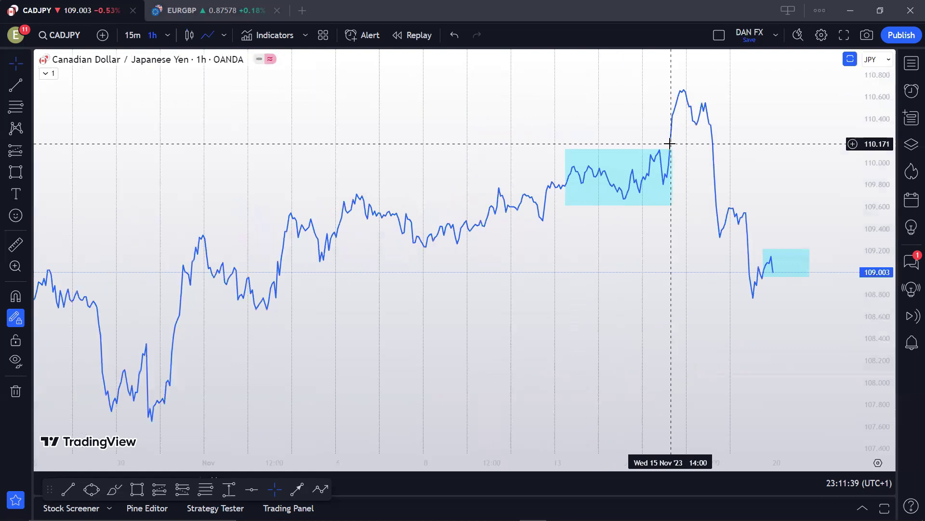
click(16, 172)
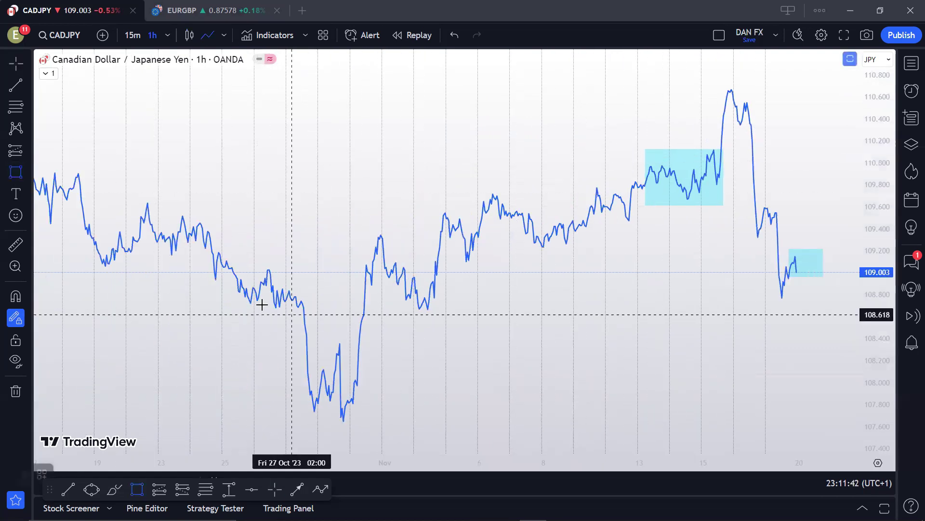
drag(228, 266, 302, 313)
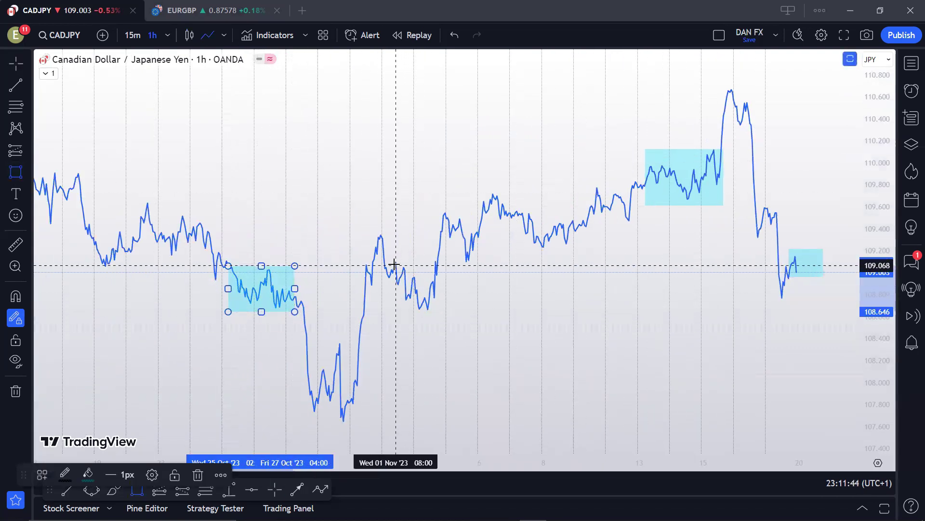
drag(395, 266, 439, 307)
- Trace trend lines through the October range, down to 107.709, across the double bottom, up to the peak and zigzagging inside the November range
drag(339, 189, 515, 209)
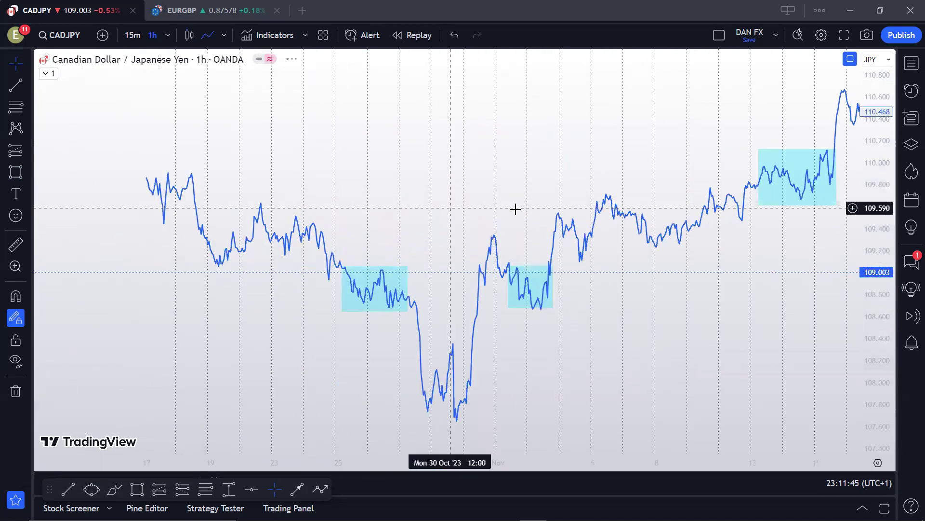
scroll(509, 208, up, 2)
key(alt+t)
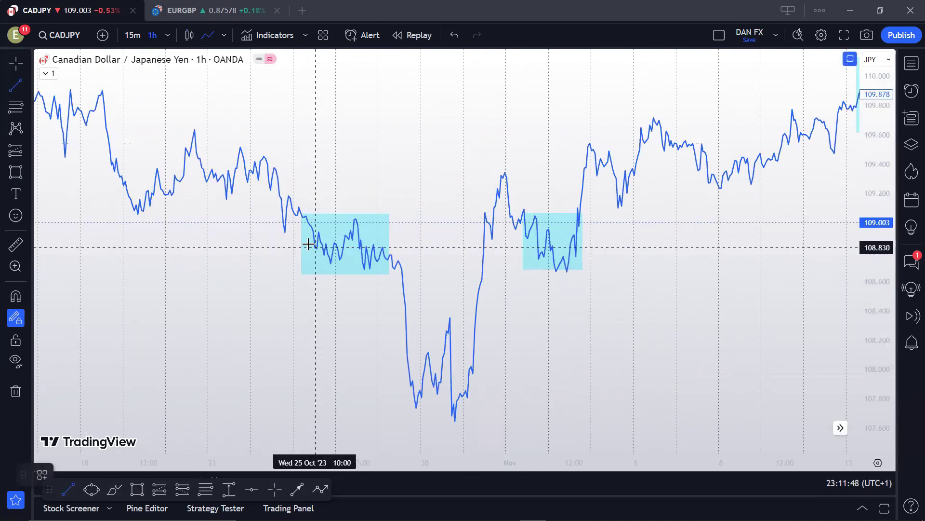
drag(308, 244, 382, 244)
click(384, 244)
click(410, 413)
click(411, 412)
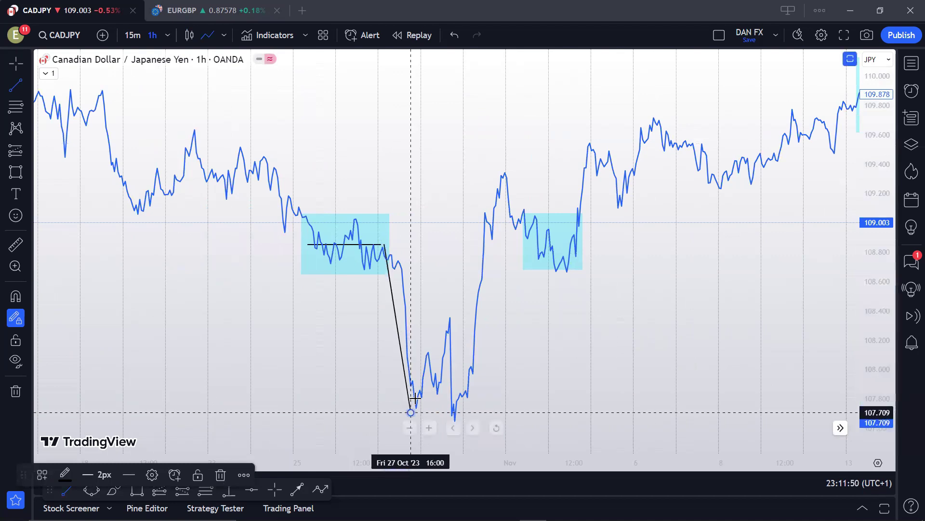
click(443, 333)
click(443, 334)
drag(457, 408, 464, 416)
drag(464, 415, 567, 240)
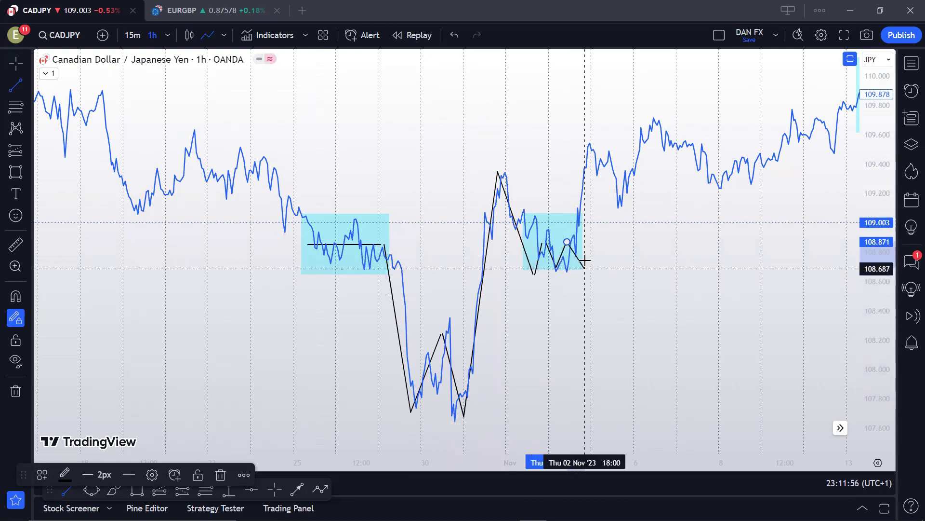
double_click(585, 265)
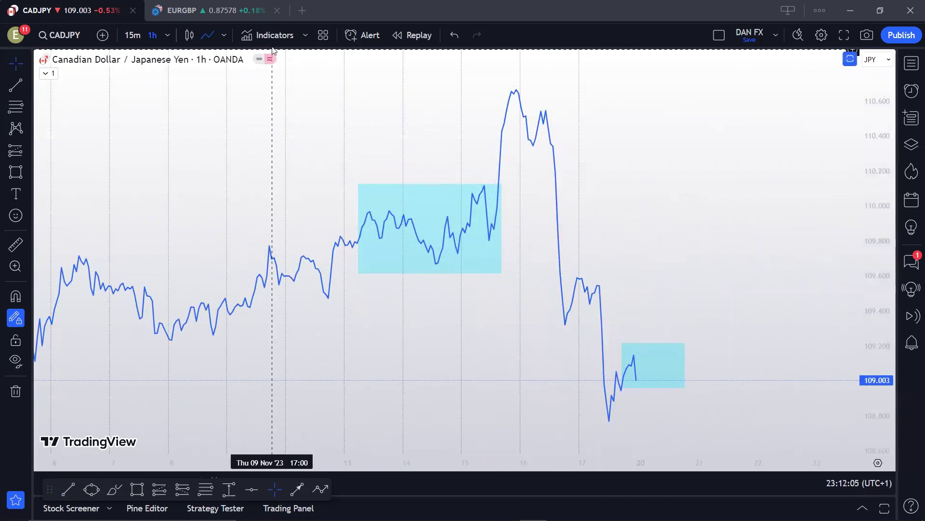
- Return the CADJPY chart to candlesticks and remove all its drawings
click(190, 35)
drag(582, 145, 479, 130)
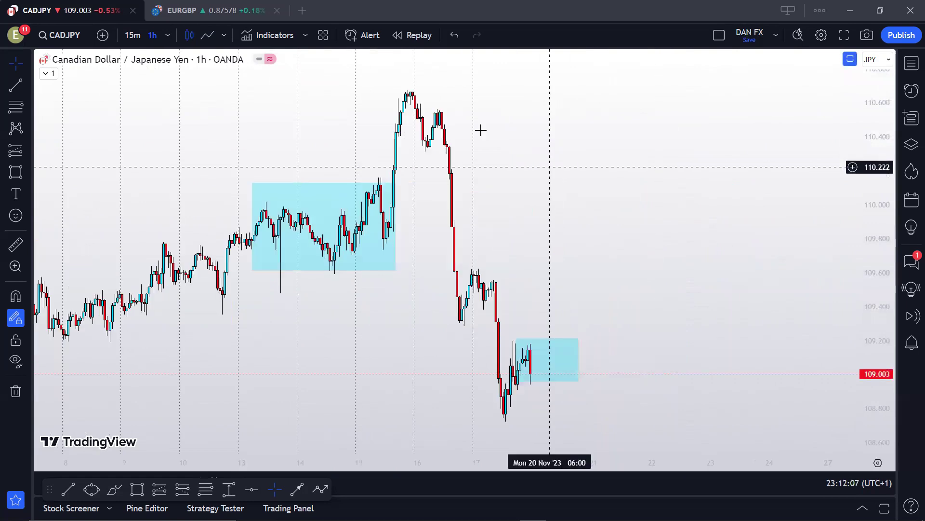
right_click(587, 160)
click(673, 417)
- Switch to the EURGBP chart
click(222, 12)
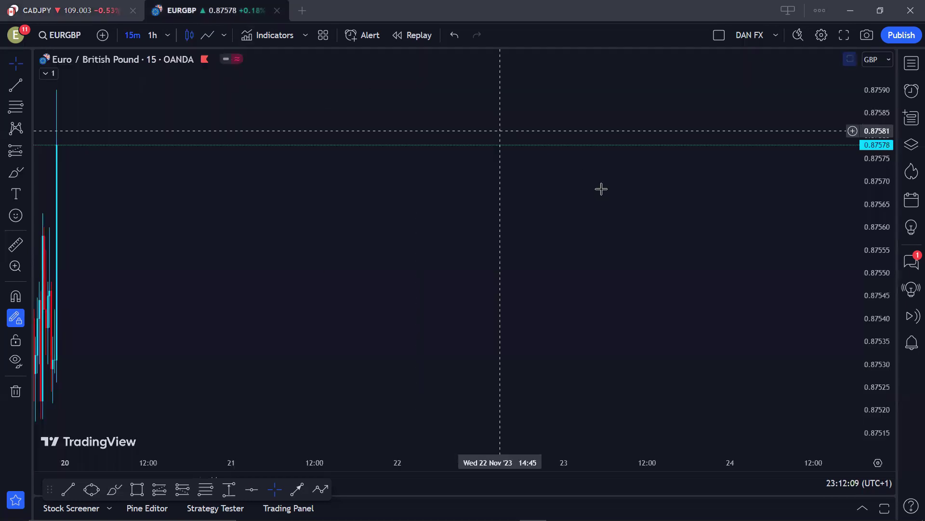
- Bring the drawn ranging-market diagram with its consolidation boxes and zigzag price path into view on the EURGBP chart
drag(874, 170, 874, 206)
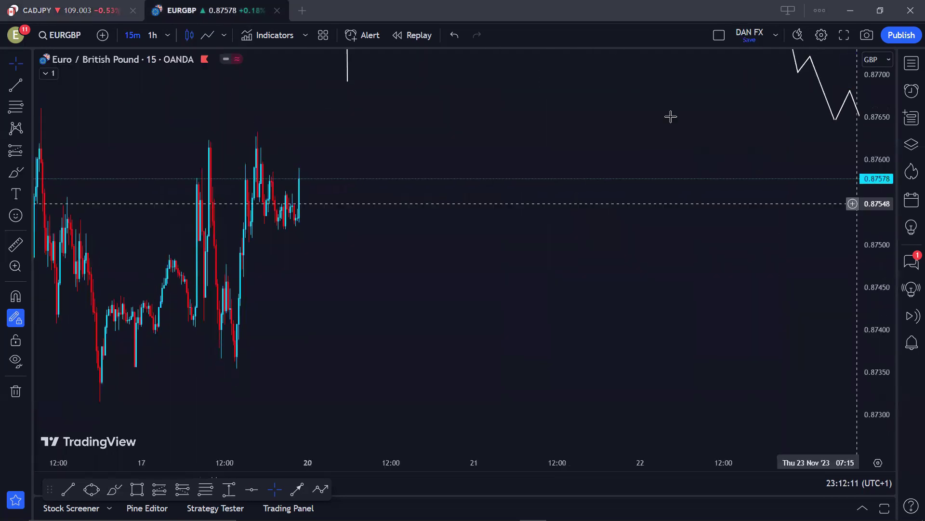
drag(653, 117, 392, 425)
scroll(540, 143, down, 1)
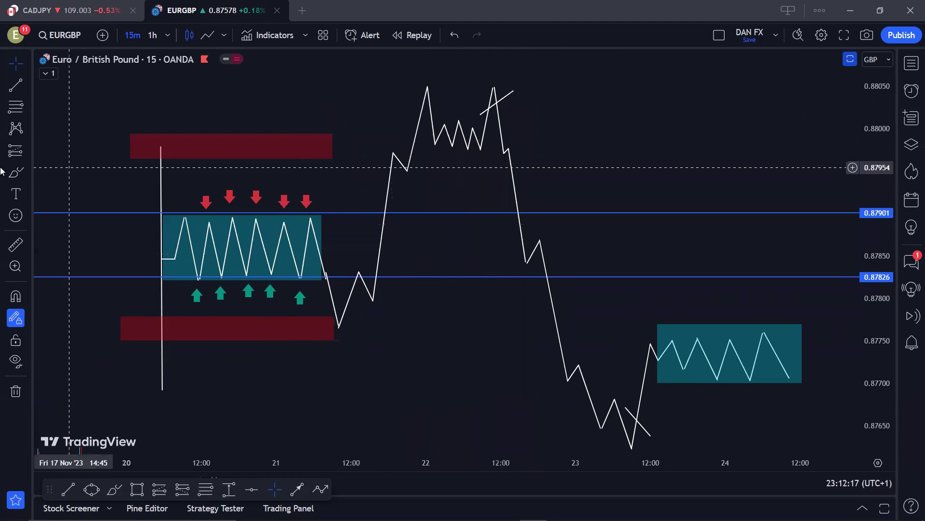
- Loop a freehand brush stroke around the first consolidation, from above the double top to below it, and colour it white
click(16, 172)
mouse_move(589, 80)
mouse_down()
mouse_move(226, 97)
mouse_move(190, 294)
mouse_move(641, 219)
mouse_move(433, 162)
mouse_up()
click(64, 475)
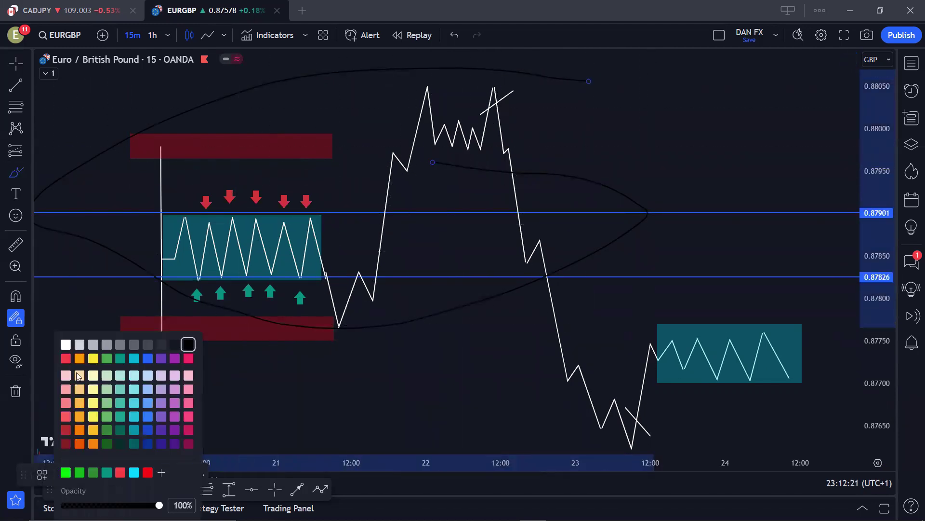
click(65, 343)
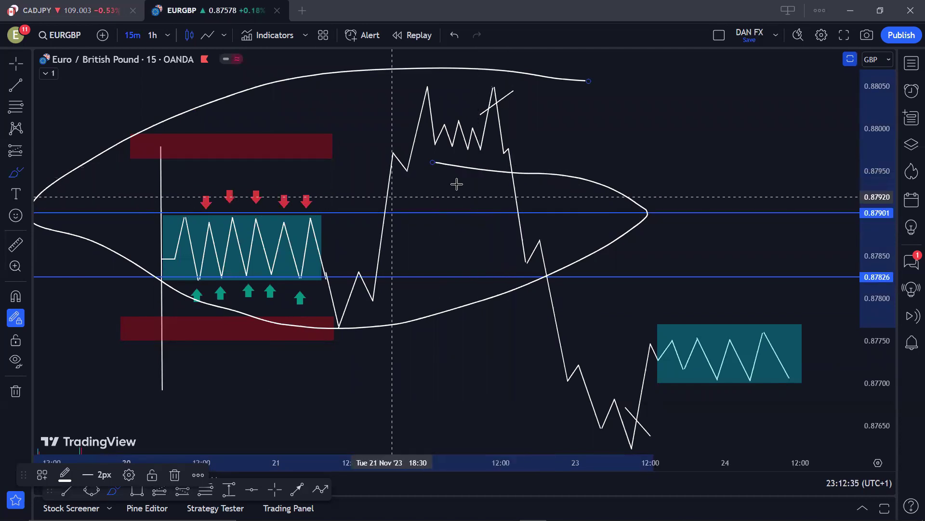
- Undo and redo the brush stroke's colour change, and delete the freehand loop from the diagram
key(ctrl+z)
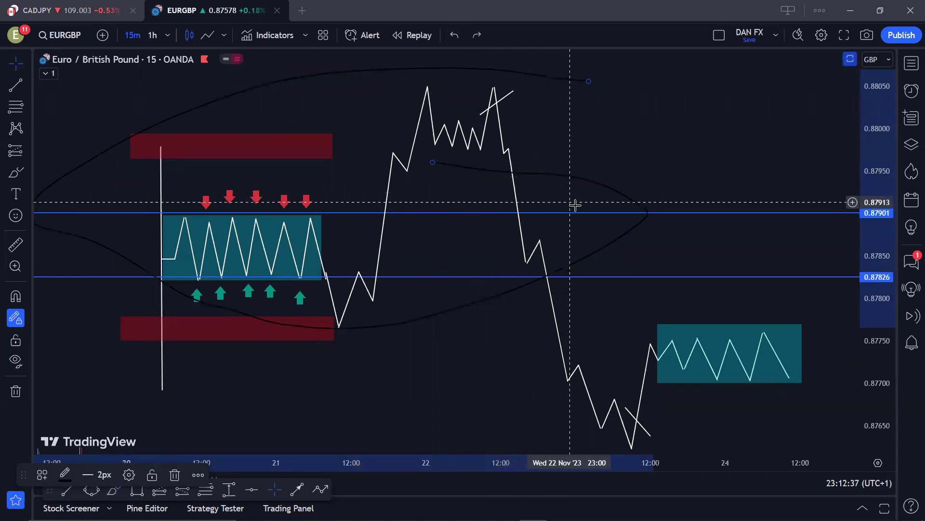
click(477, 35)
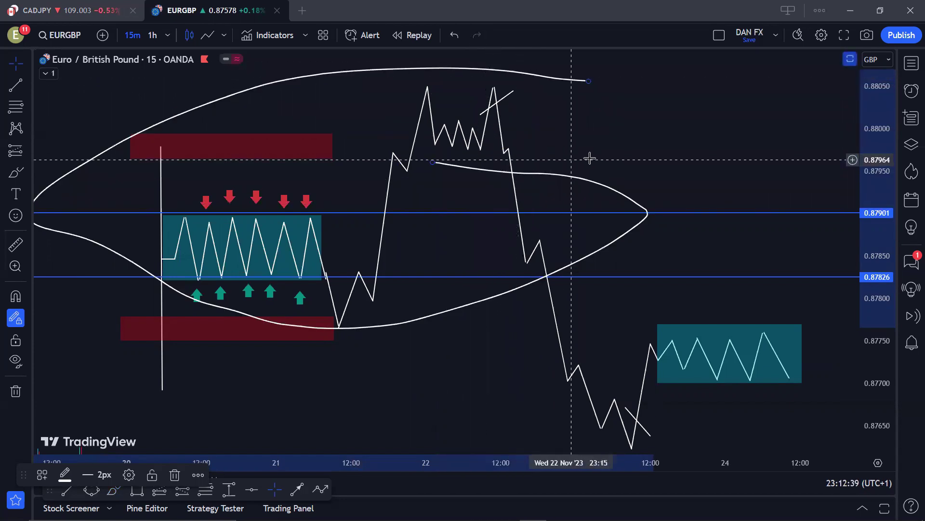
click(574, 99)
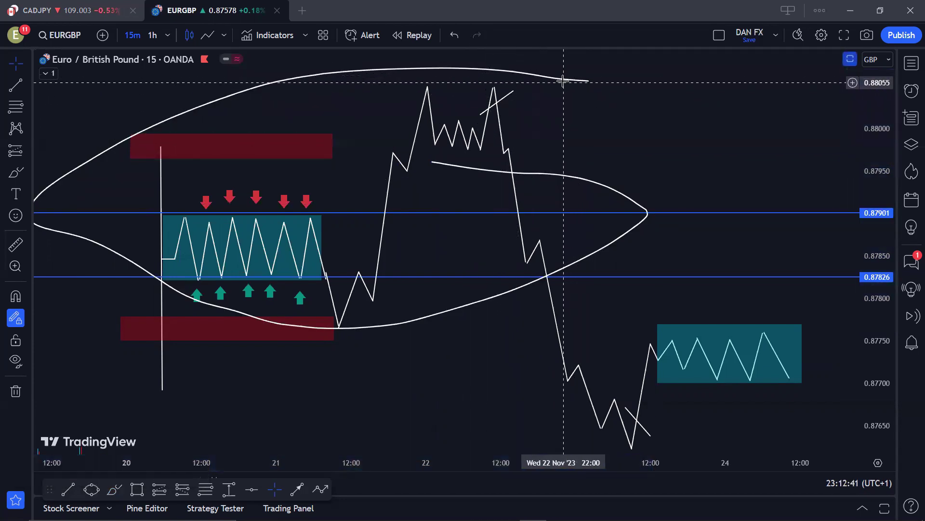
click(567, 84)
click(173, 477)
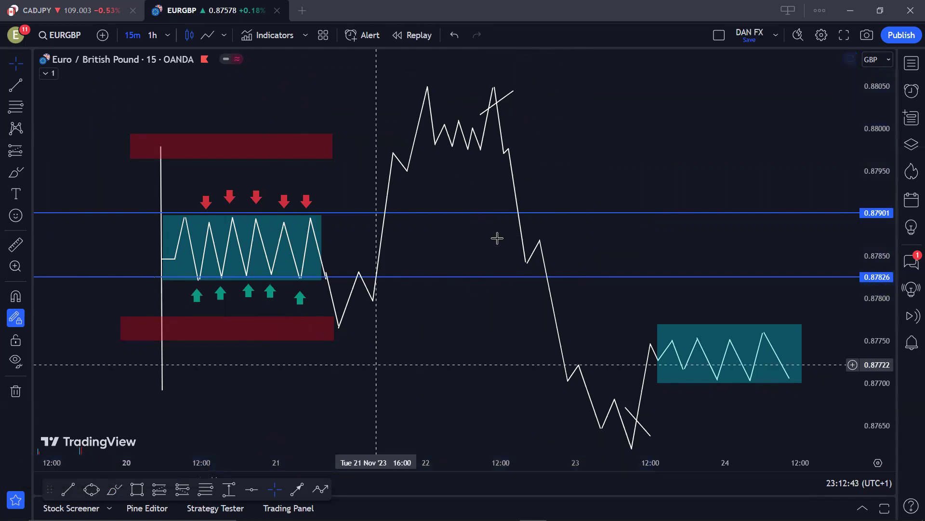
scroll(540, 202, down, 1)
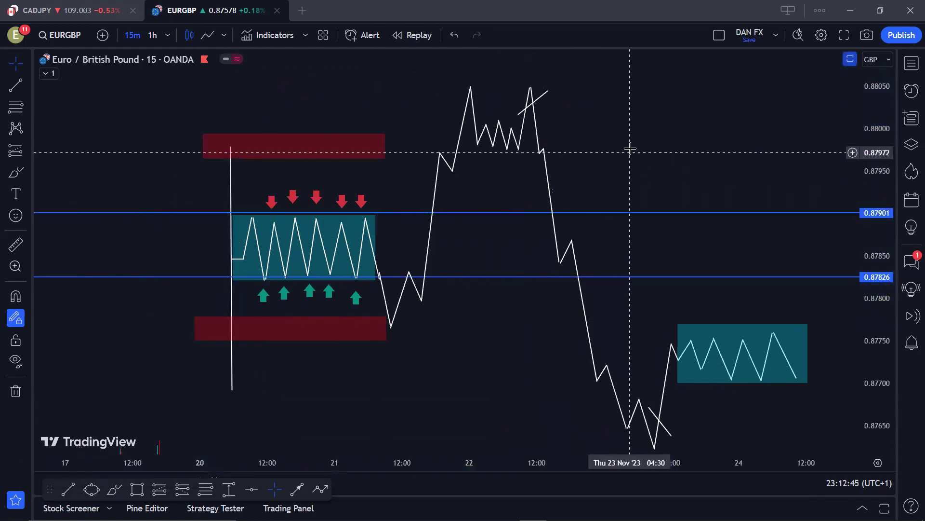
drag(610, 146, 558, 166)
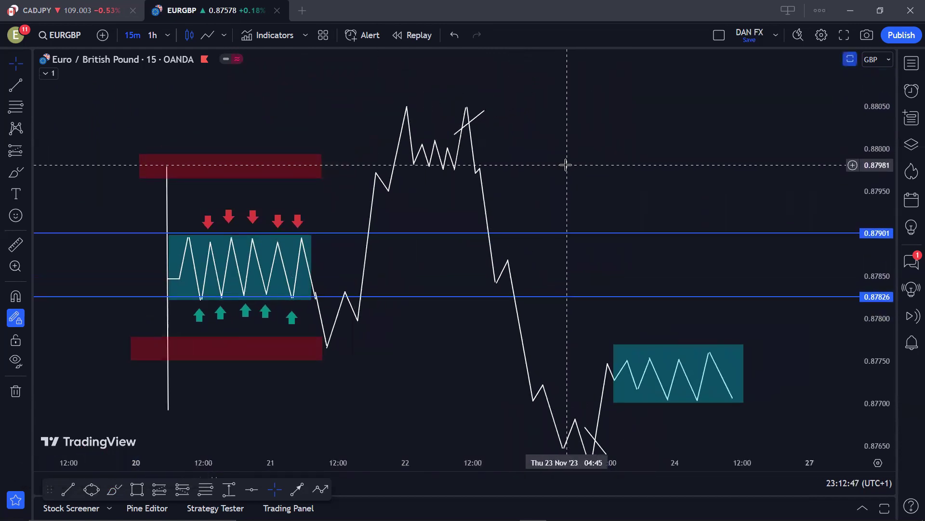
drag(565, 202, 589, 187)
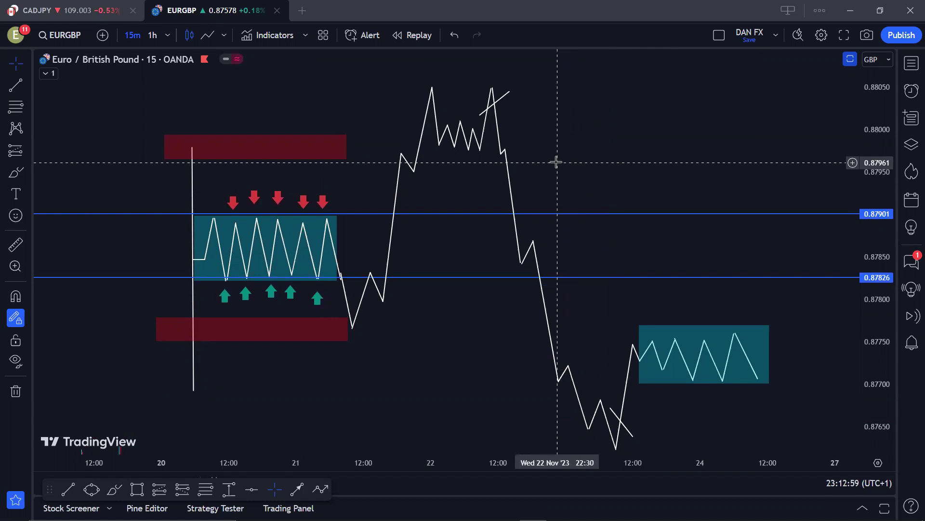
scroll(556, 162, up, 1)
drag(541, 169, 577, 166)
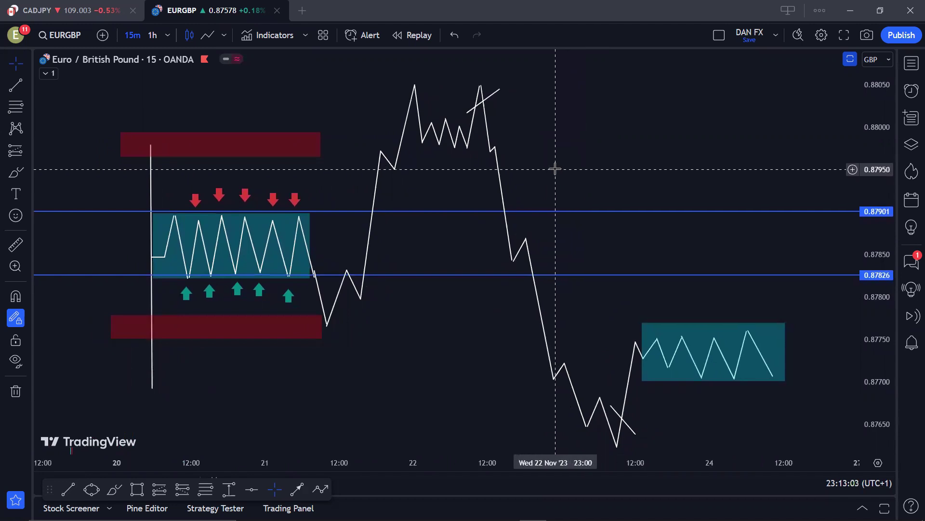